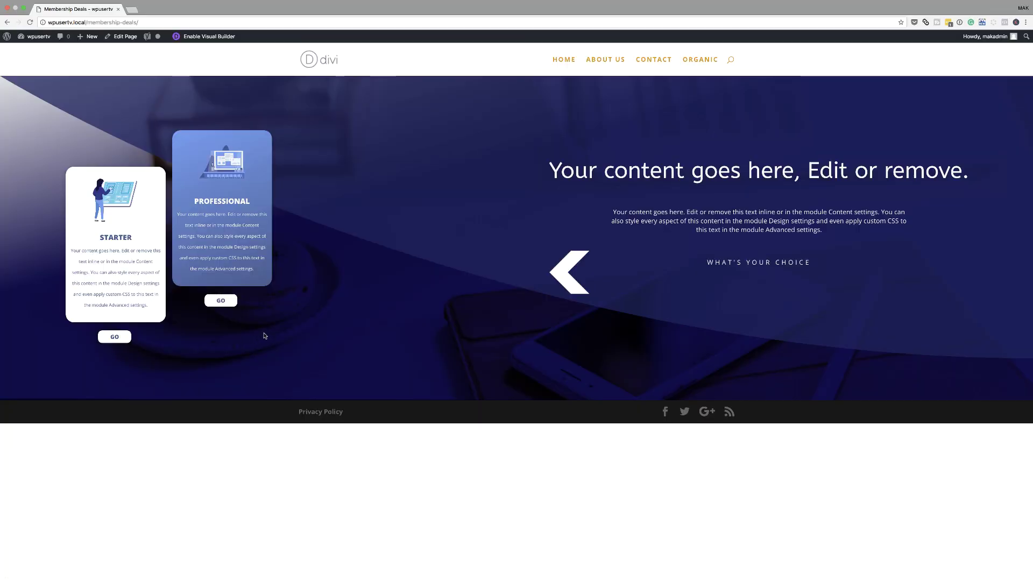
Test the Professional plan's GO button on the finished Membership Deals page.
click(229, 303)
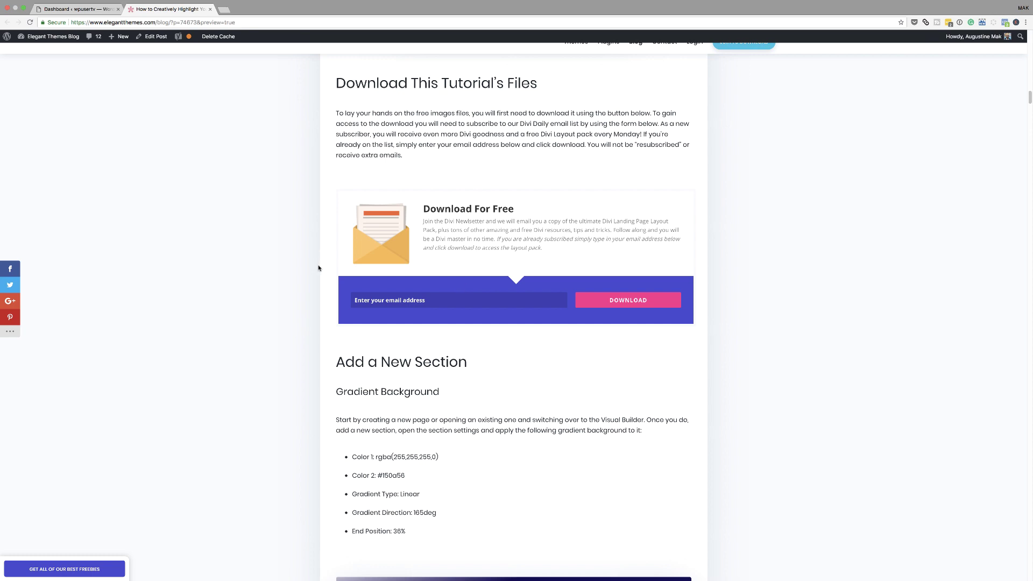
Submit an email address for the tutorial files and download membership-deals.zip.
scroll(323, 269, up, 5)
scroll(331, 273, up, 11)
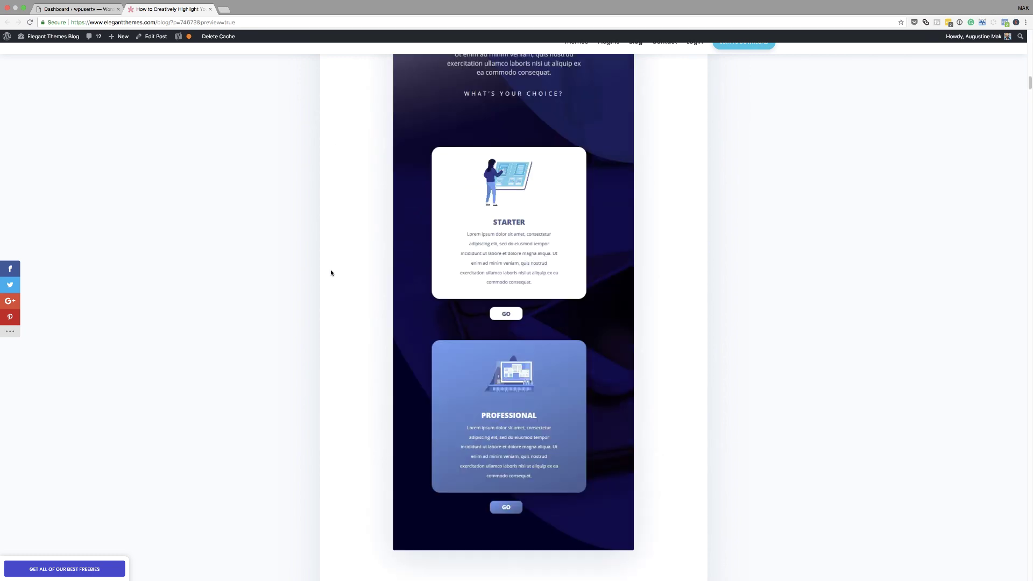
scroll(331, 273, down, 5)
scroll(331, 273, down, 10)
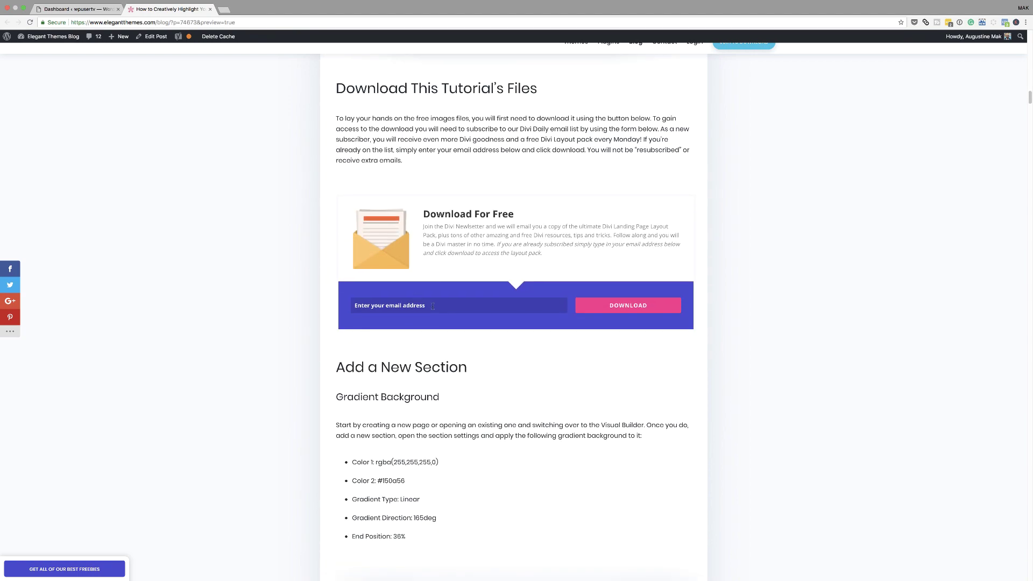
click(432, 306)
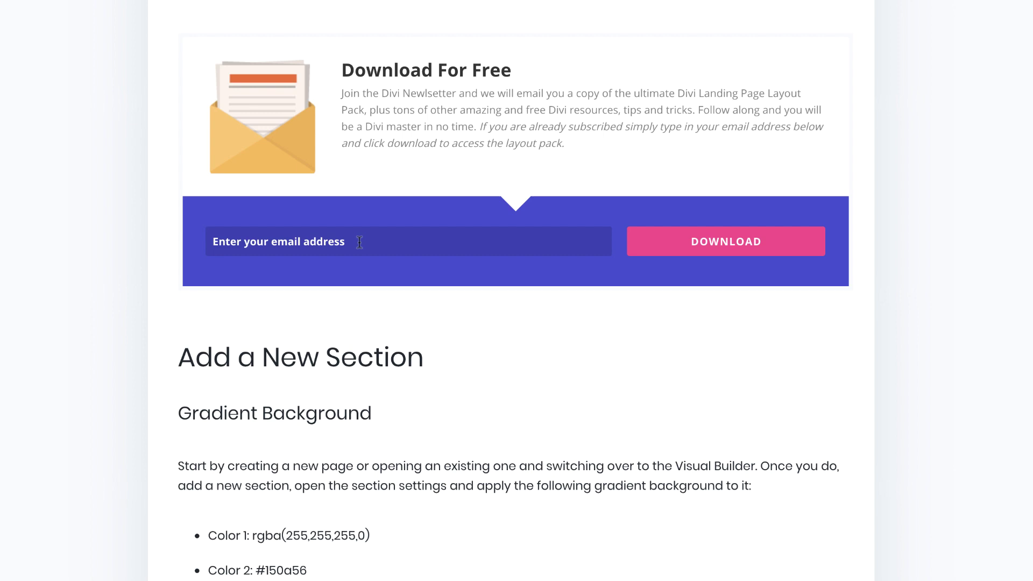
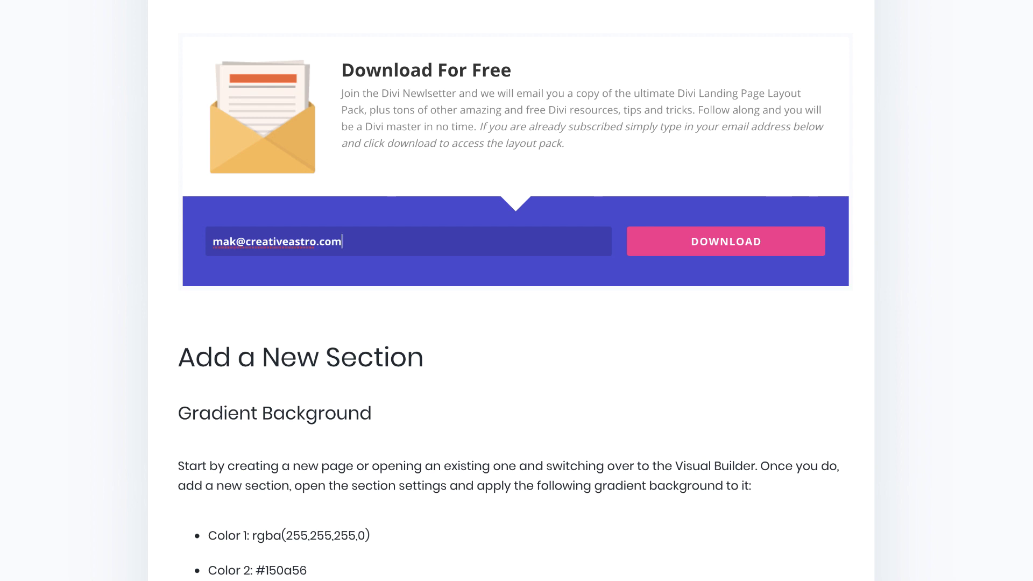
click(674, 253)
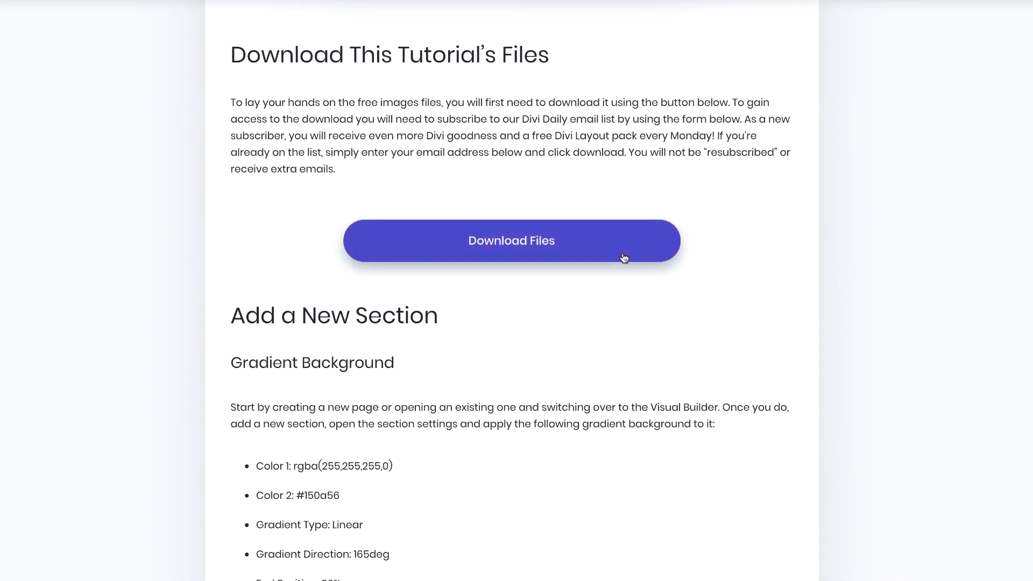
click(534, 246)
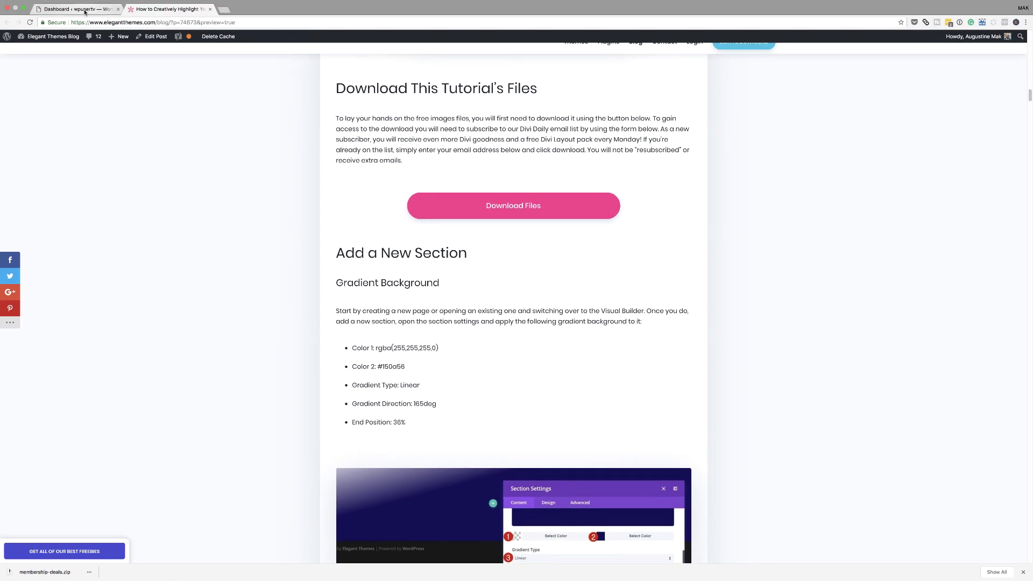
click(76, 9)
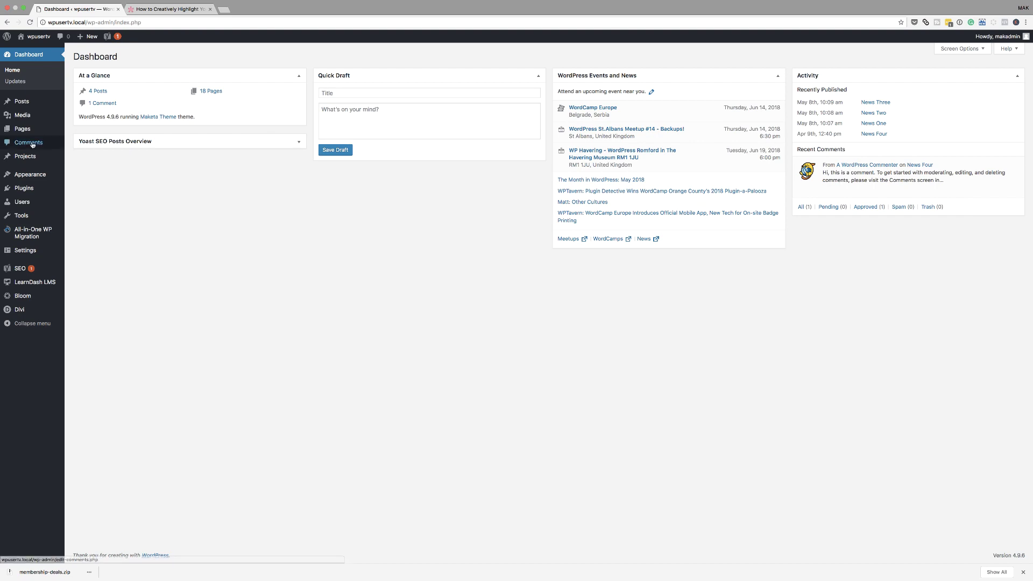
Add a new page titled 'Membership Deals' and open it in the Divi Visual Builder.
mouse_move(21, 132)
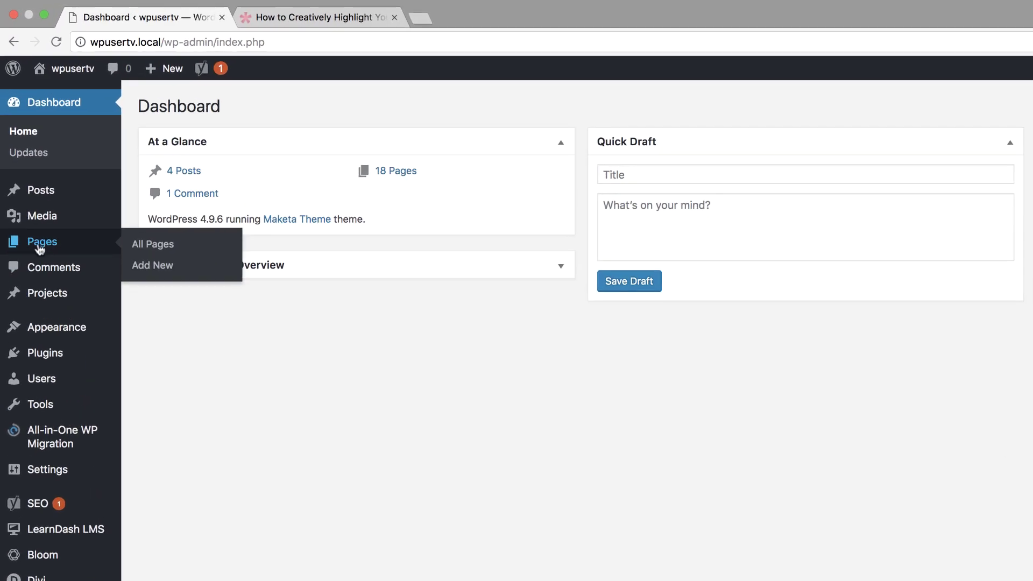
click(153, 266)
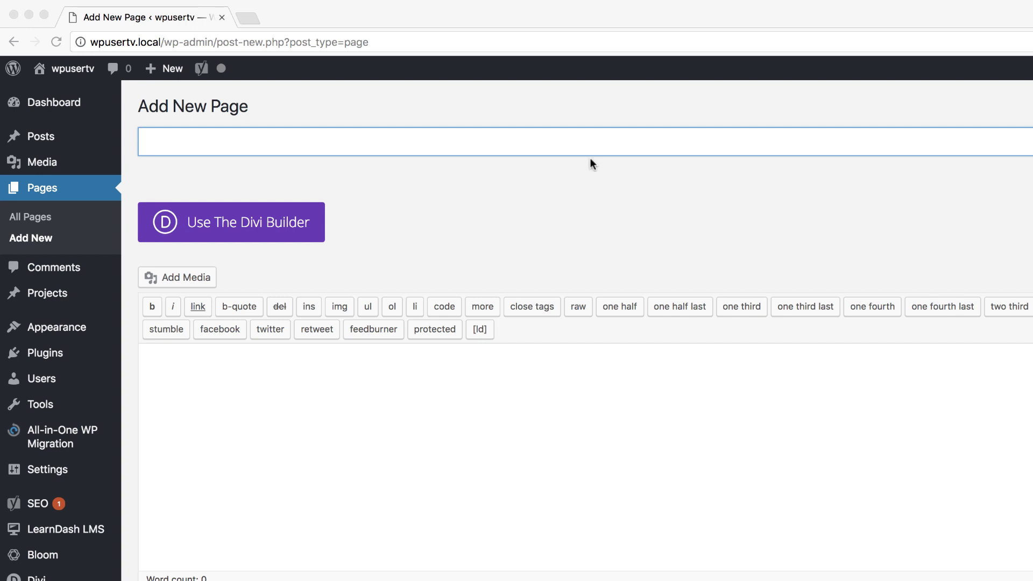
text(Membership Deals)
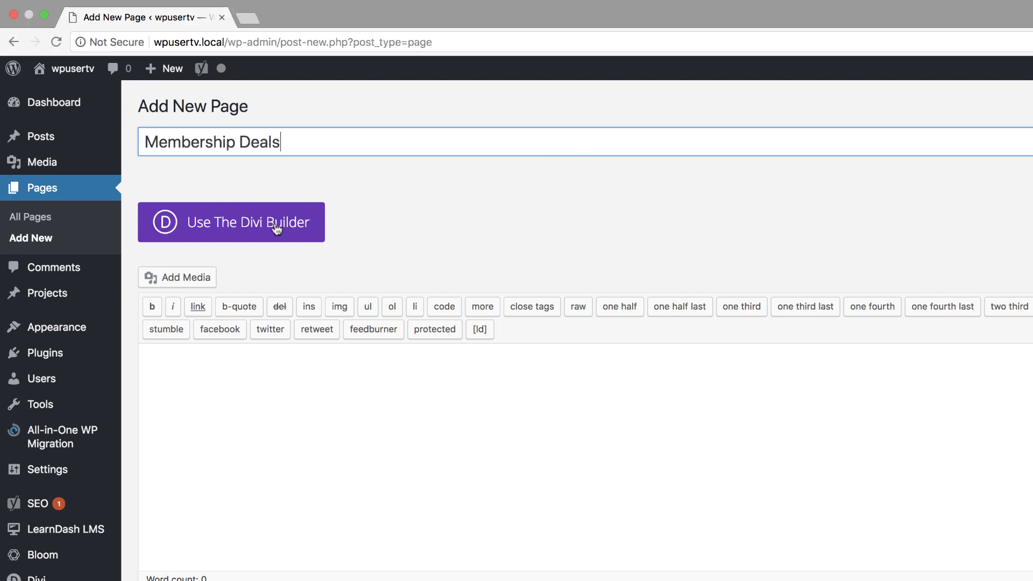
click(276, 226)
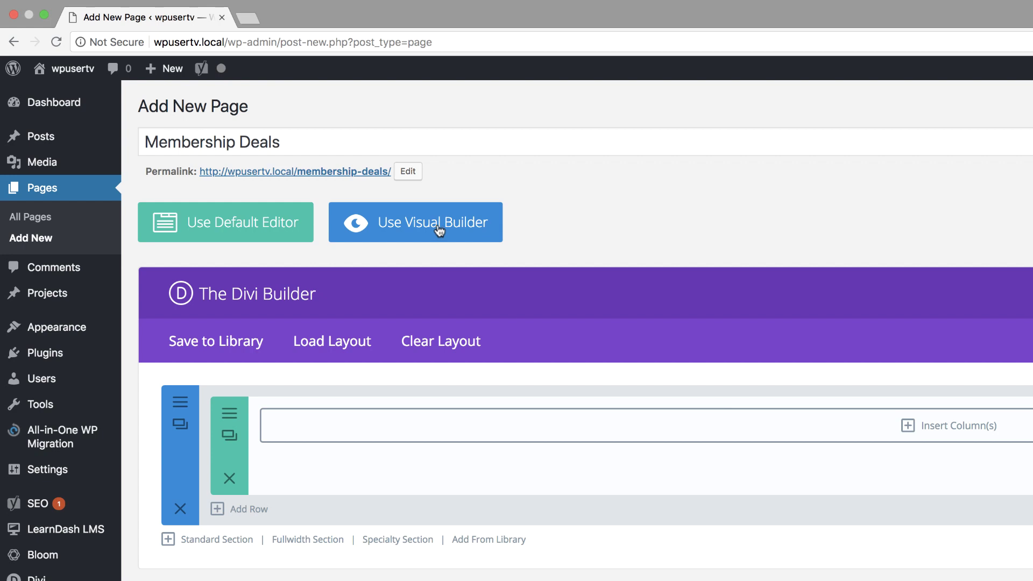
click(440, 230)
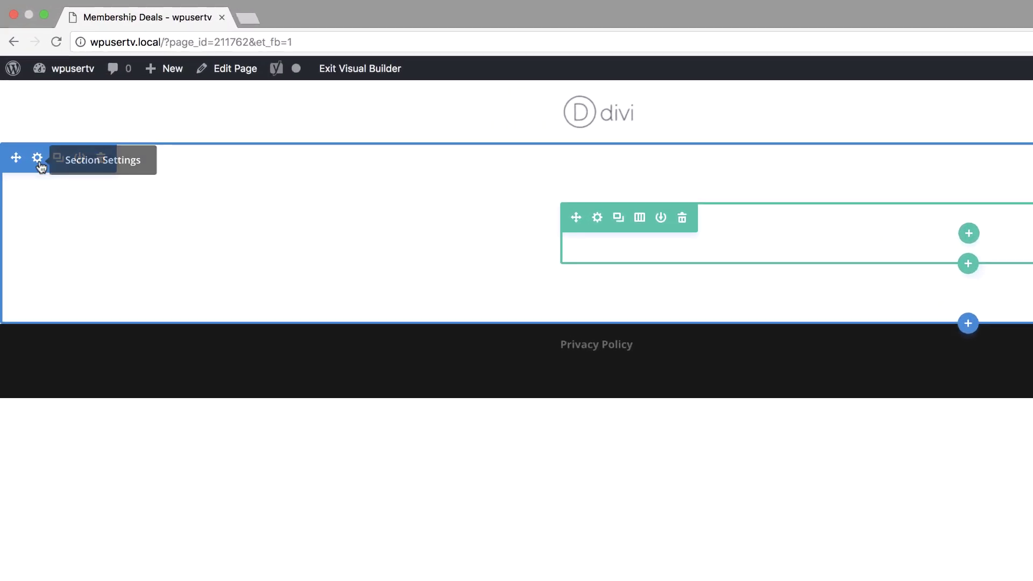
Open Section Settings for the page's first section.
click(36, 158)
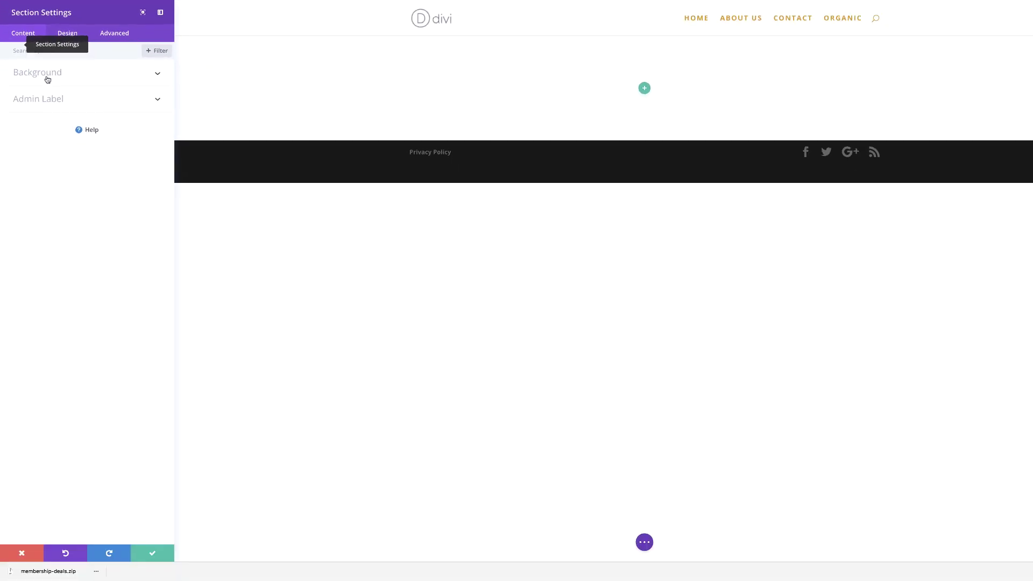
Add a background gradient to the section.
click(81, 218)
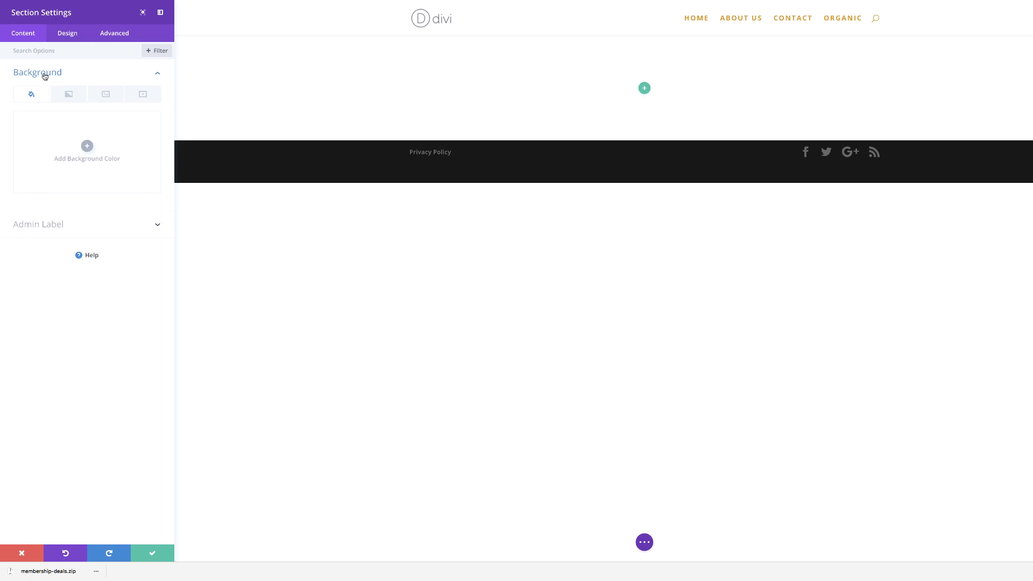
click(69, 94)
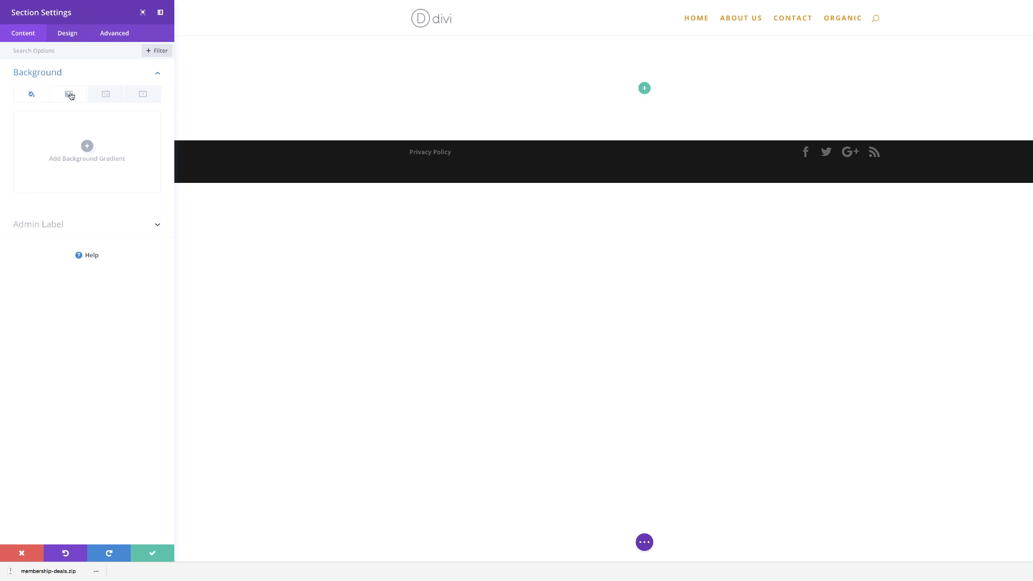
click(86, 146)
Set the gradient colours to transparent white rgba(255,255,255,0) and navy #150a56.
click(20, 209)
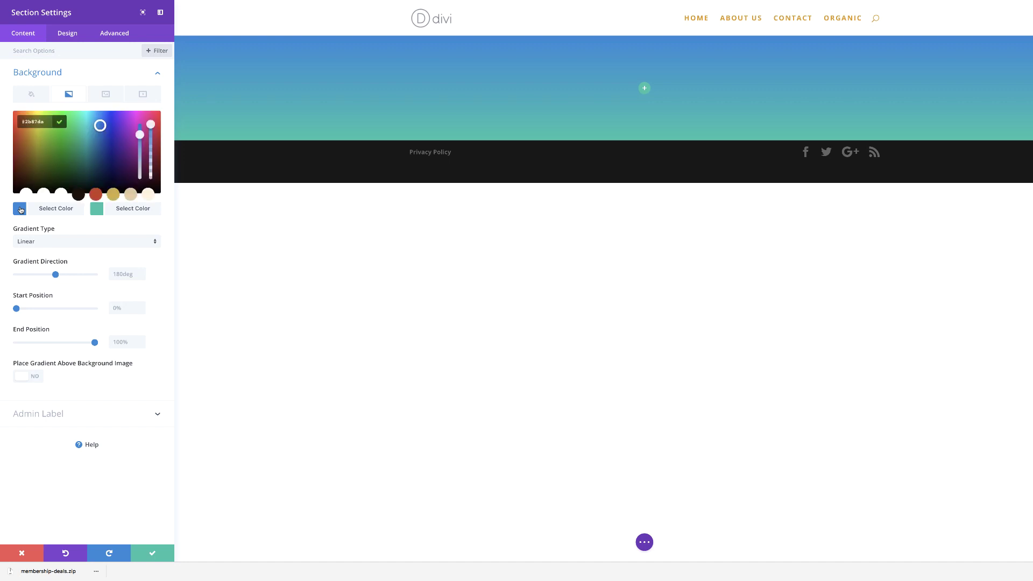
click(151, 128)
click(151, 135)
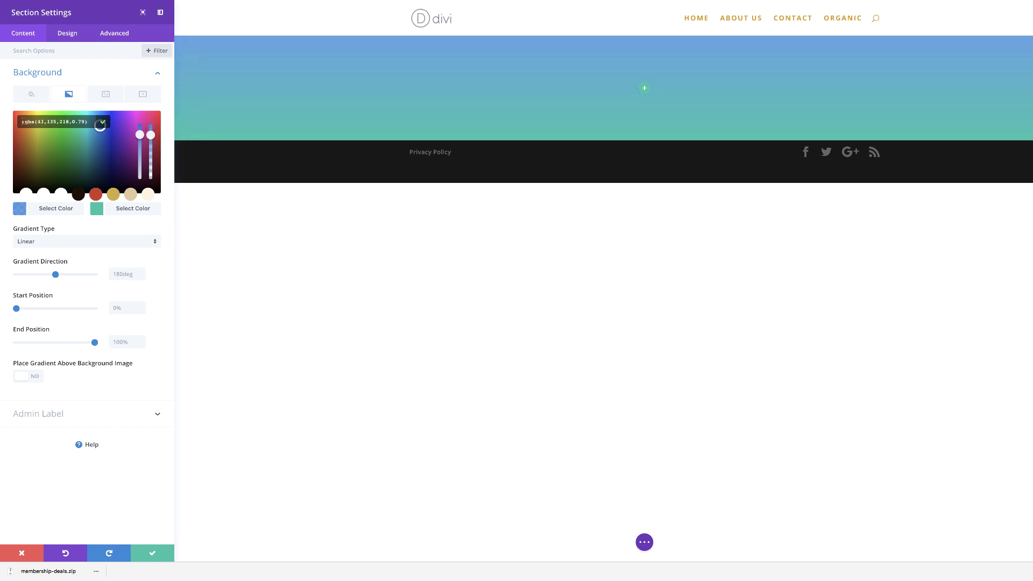
drag(151, 135, 151, 135)
key(ctrl+a)
text(rgba(255,255,255,0))
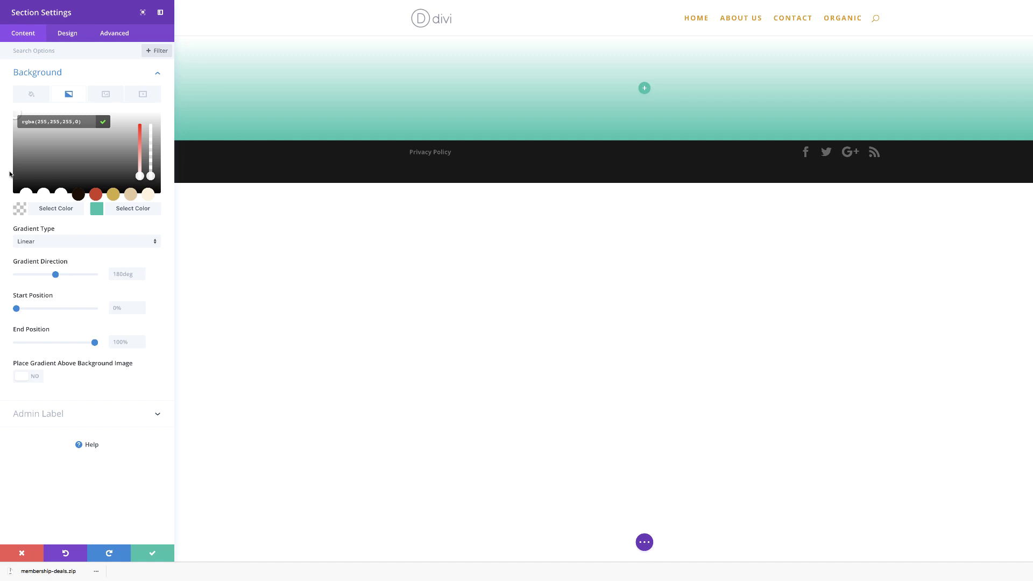
click(97, 210)
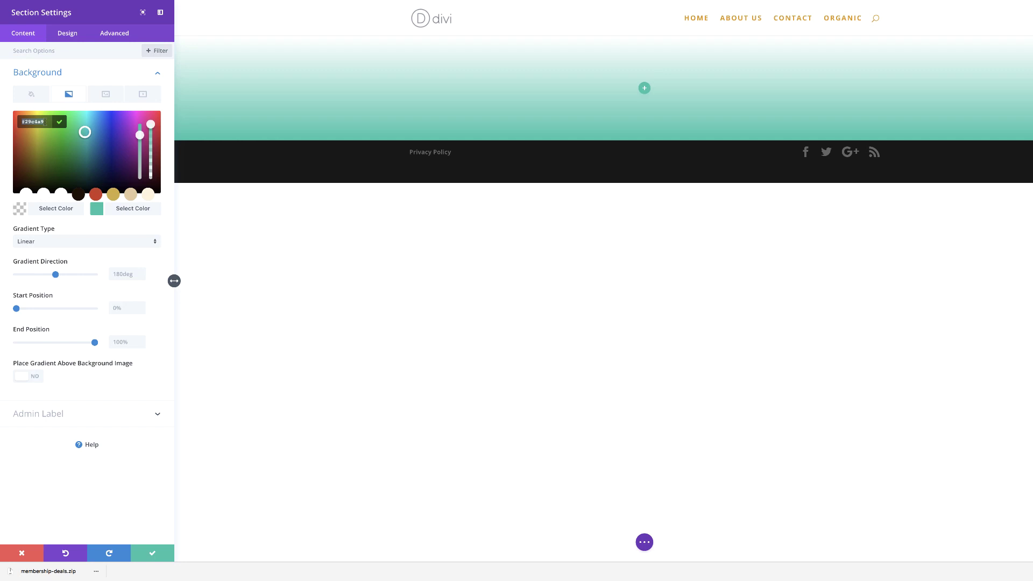
text(#150a56)
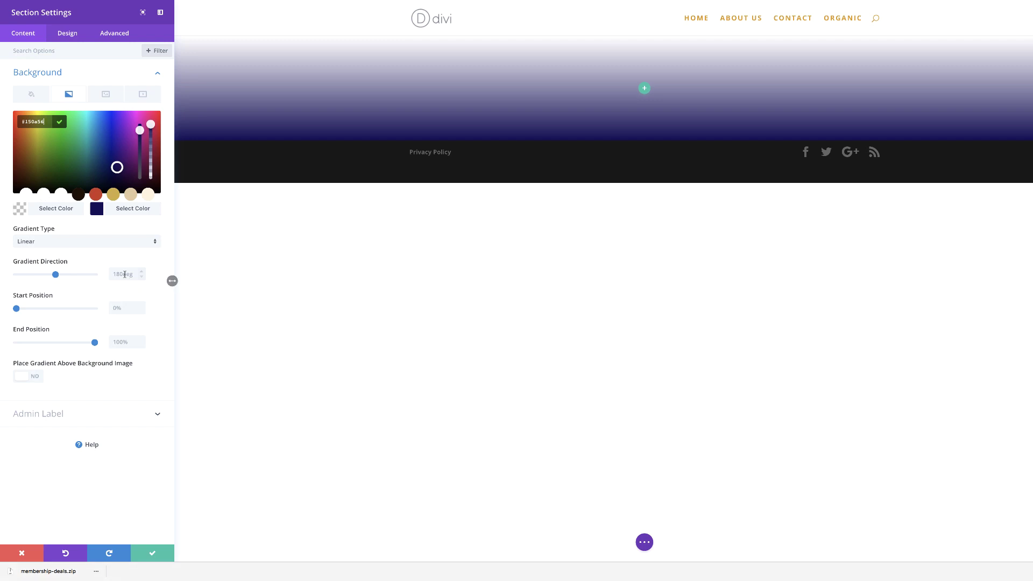
Set the gradient direction to 165deg and its end position to 36%.
click(122, 275)
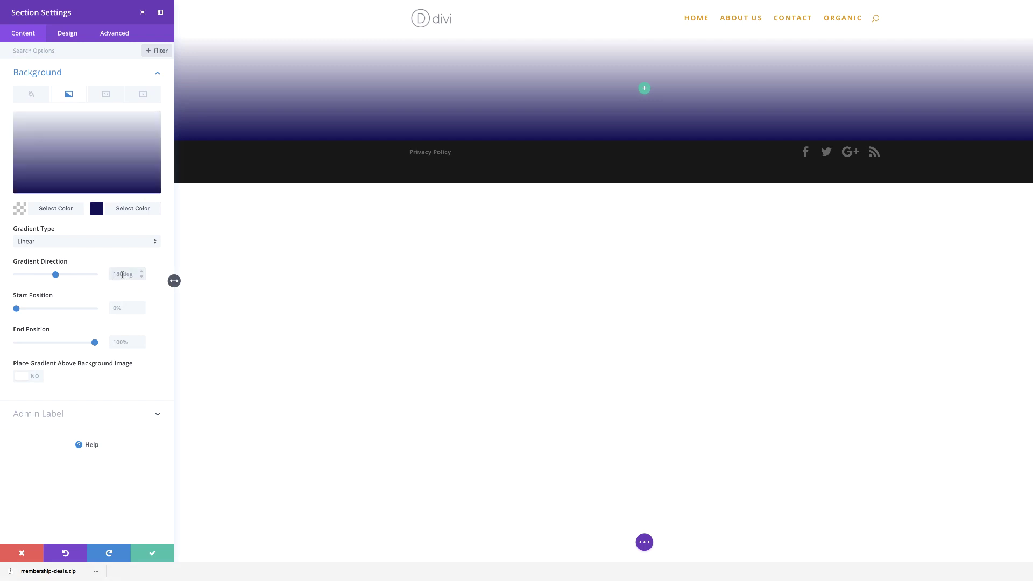
key(BackSpace)
key(BackSpace)
key(BackSpace)
text(165)
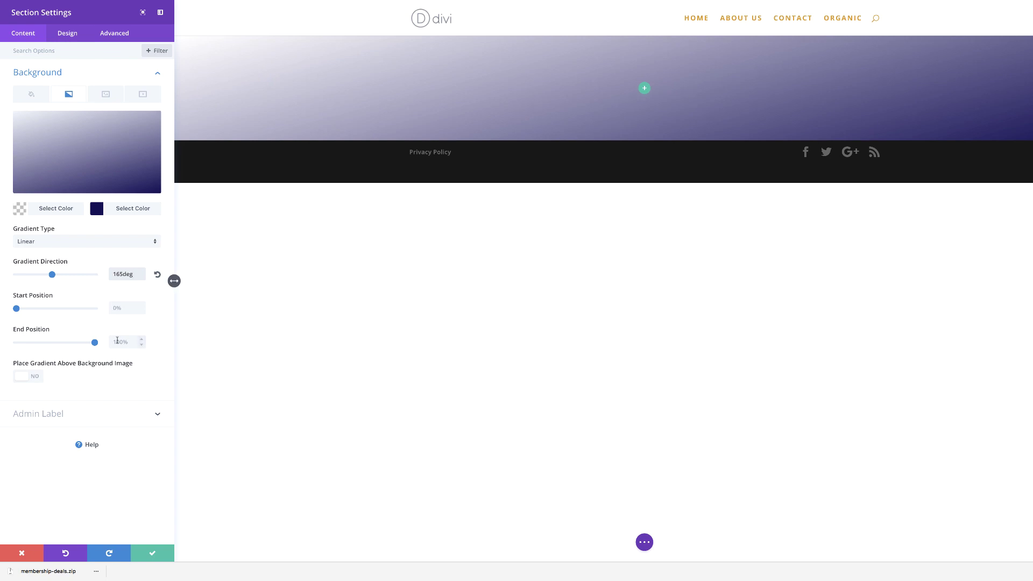
click(120, 342)
key(BackSpace)
key(BackSpace)
key(BackSpace)
key(BackSpace)
text(36)
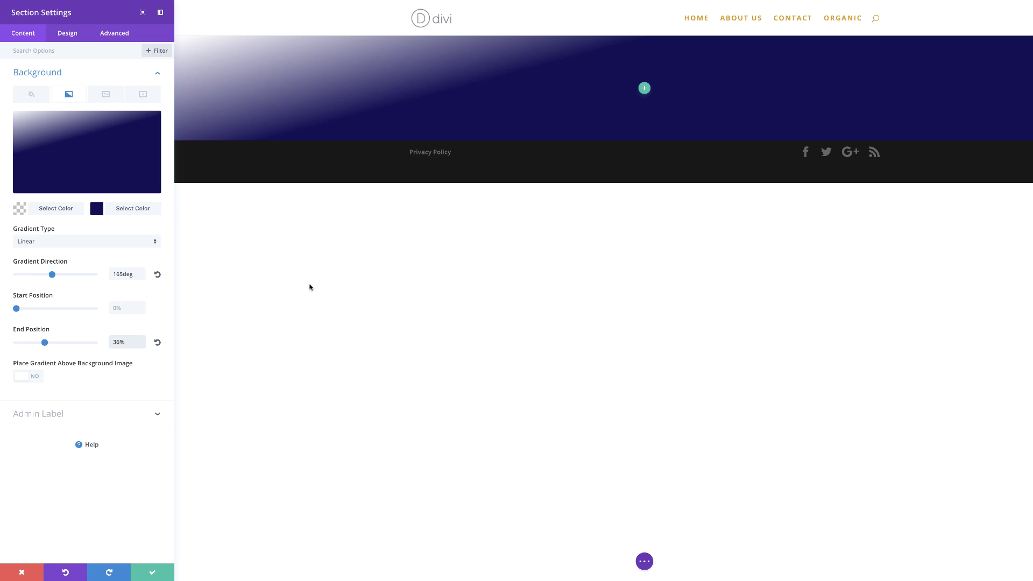
click(105, 98)
Open the background image picker at its Upload Files area.
click(87, 146)
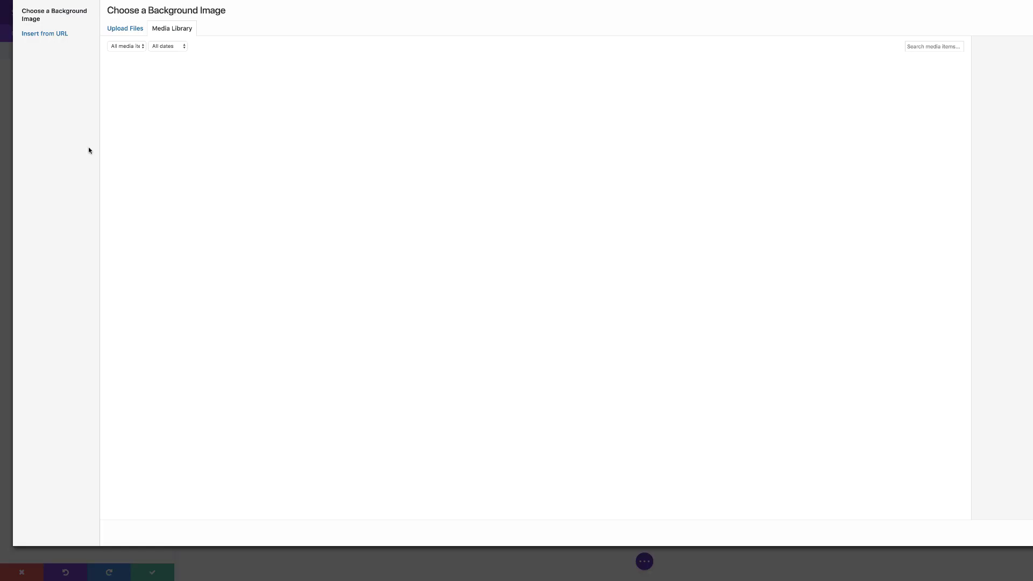
click(131, 29)
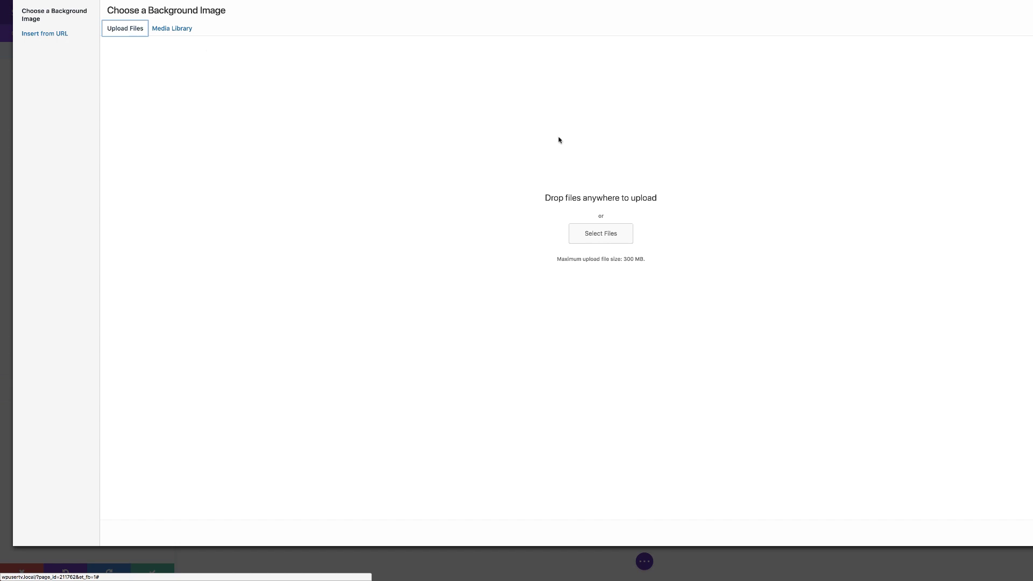
Select the four membership-deals images in Downloads, conference_illustration_05.png through arrow.png.
click(602, 235)
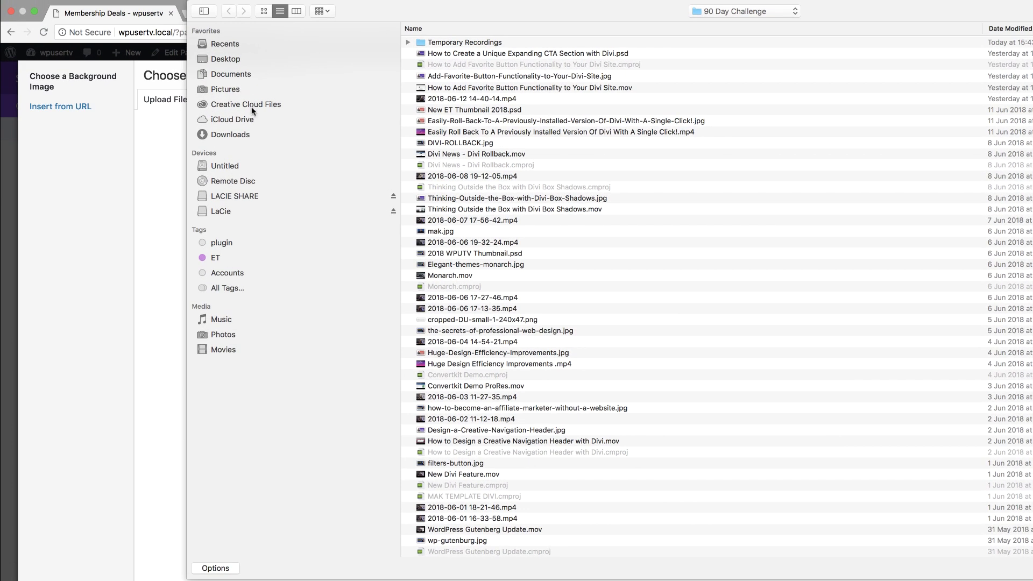
click(243, 137)
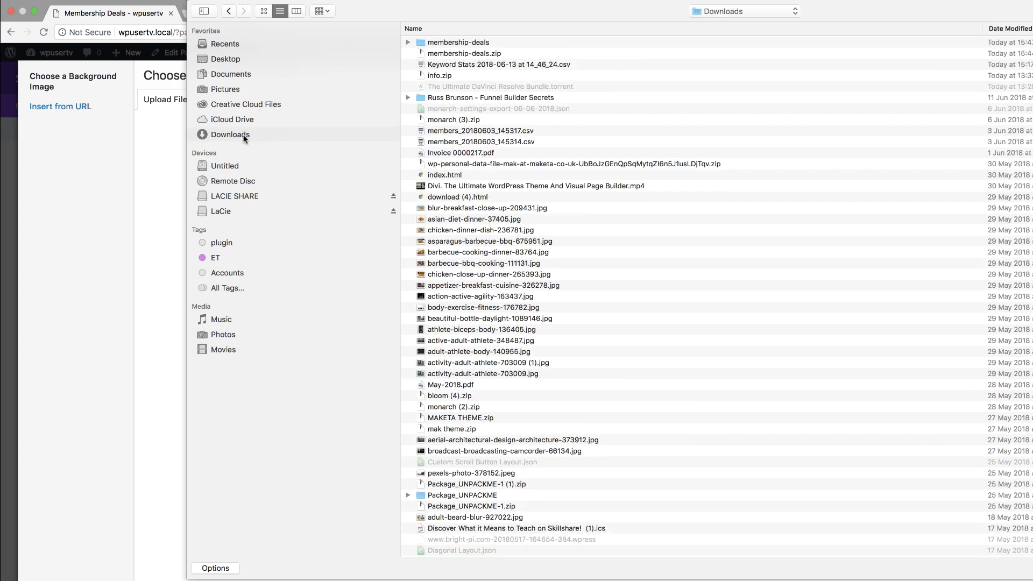
click(408, 42)
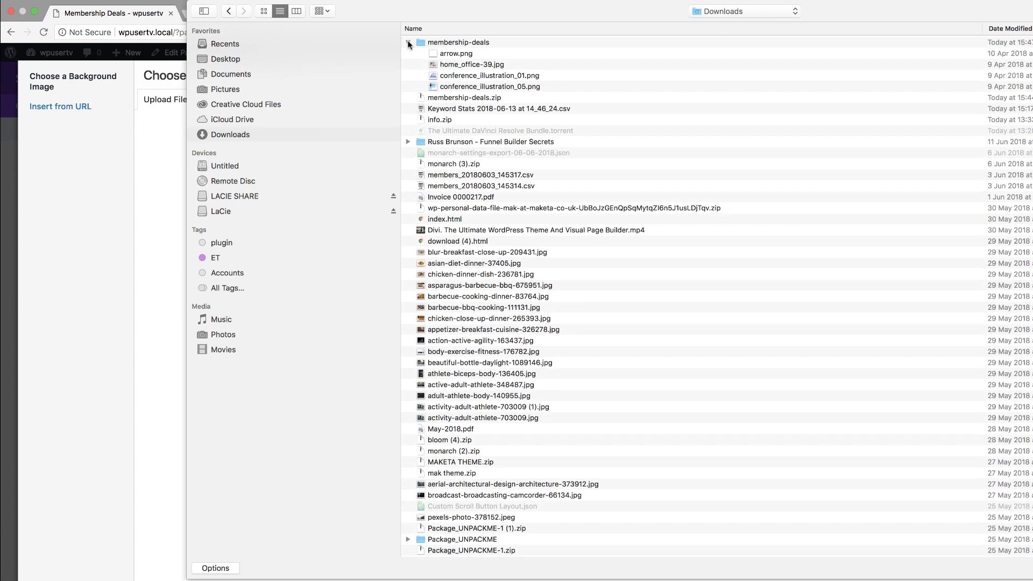
click(475, 88)
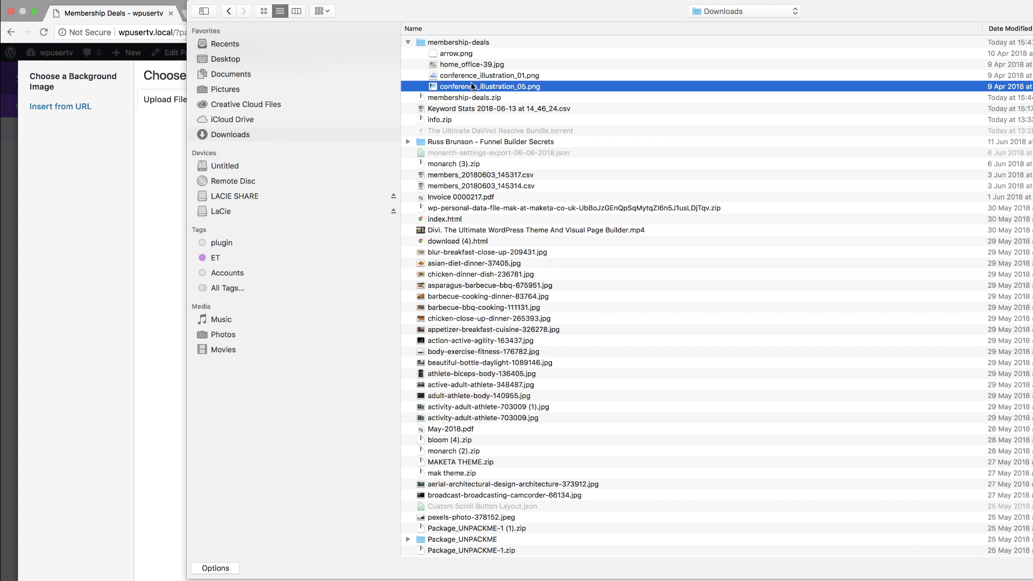
shift+click(464, 52)
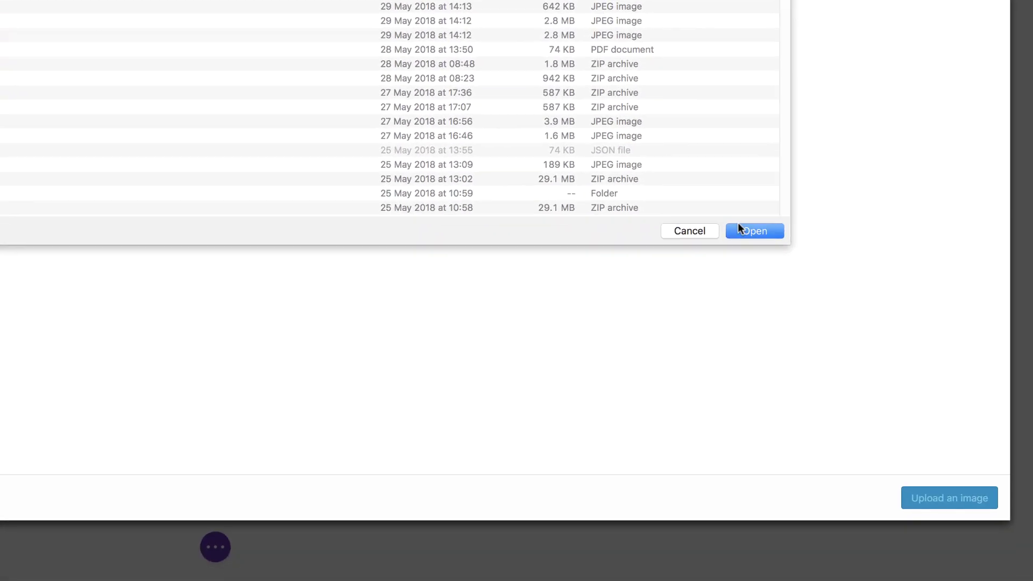
Upload the four images and set home_office-39.jpg as the section background.
click(775, 237)
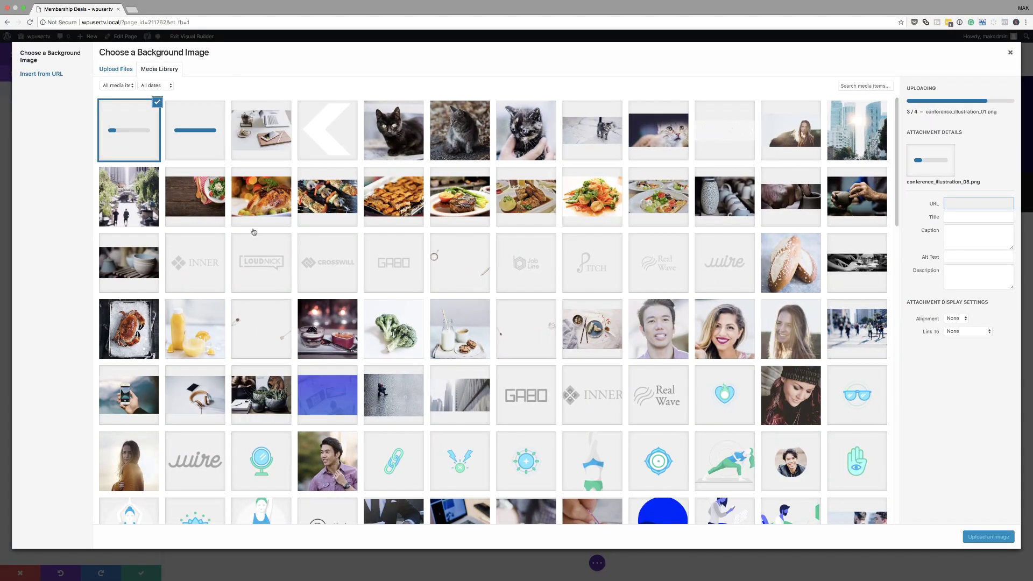
click(270, 143)
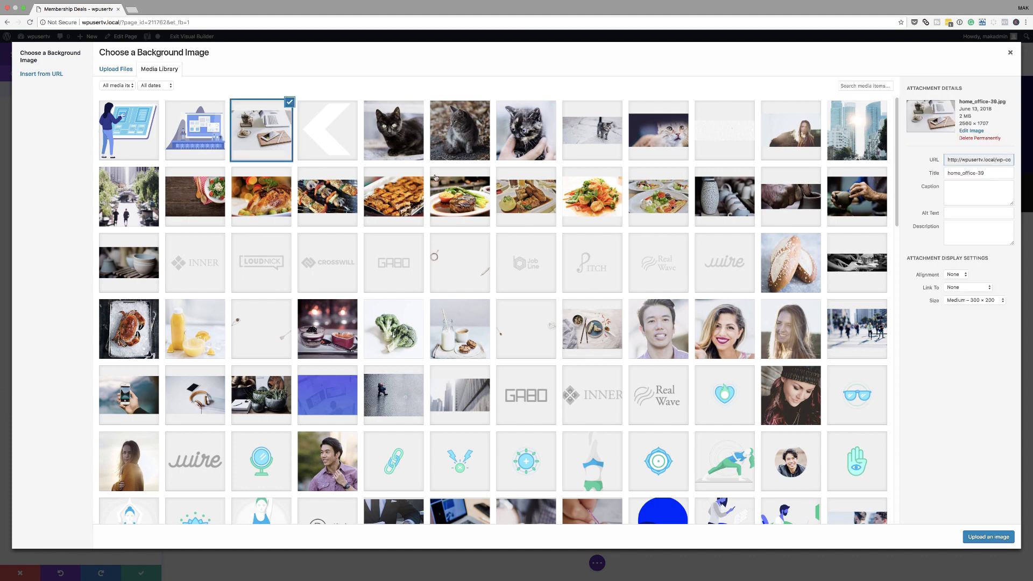
click(993, 537)
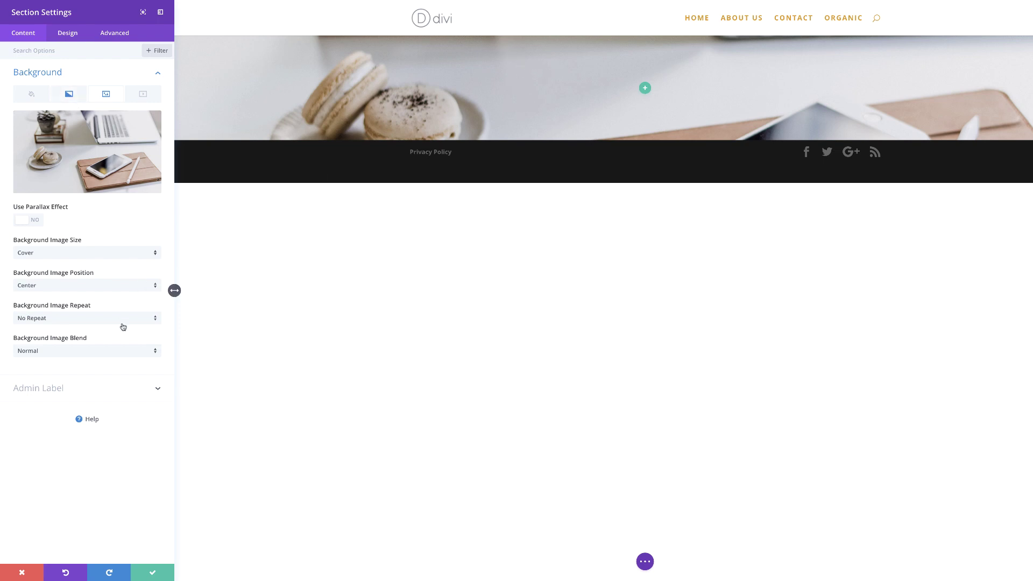
Set the Background Image Blend mode to Multiply.
click(88, 352)
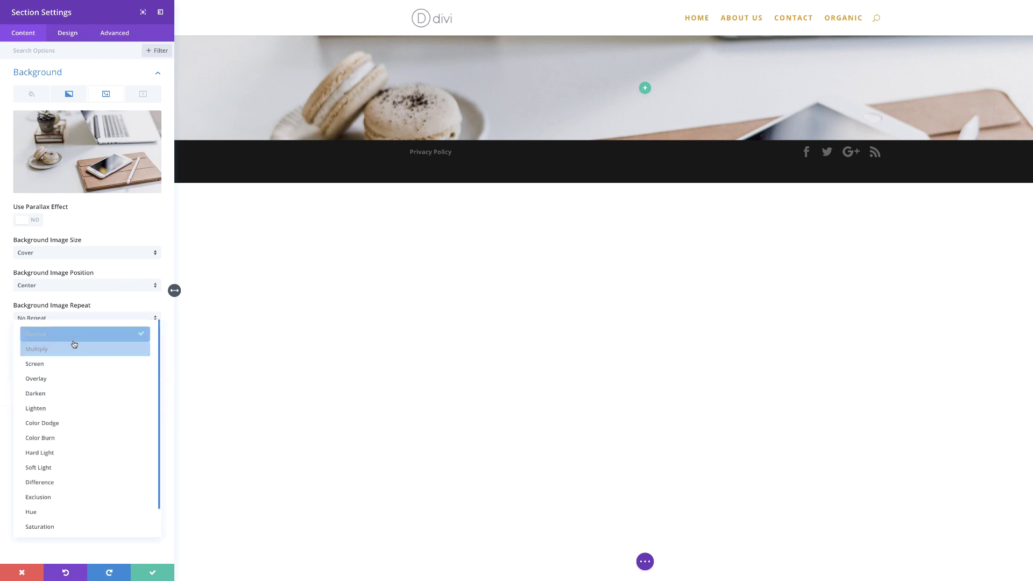
click(71, 350)
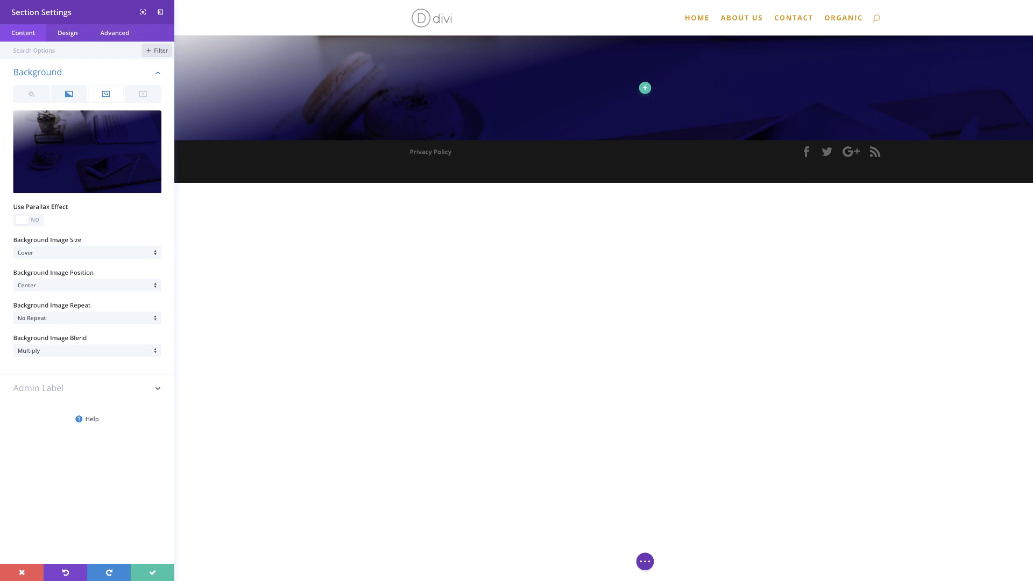
click(72, 35)
Apply the first slanted shape as the section's top divider at its default 100px height.
click(50, 127)
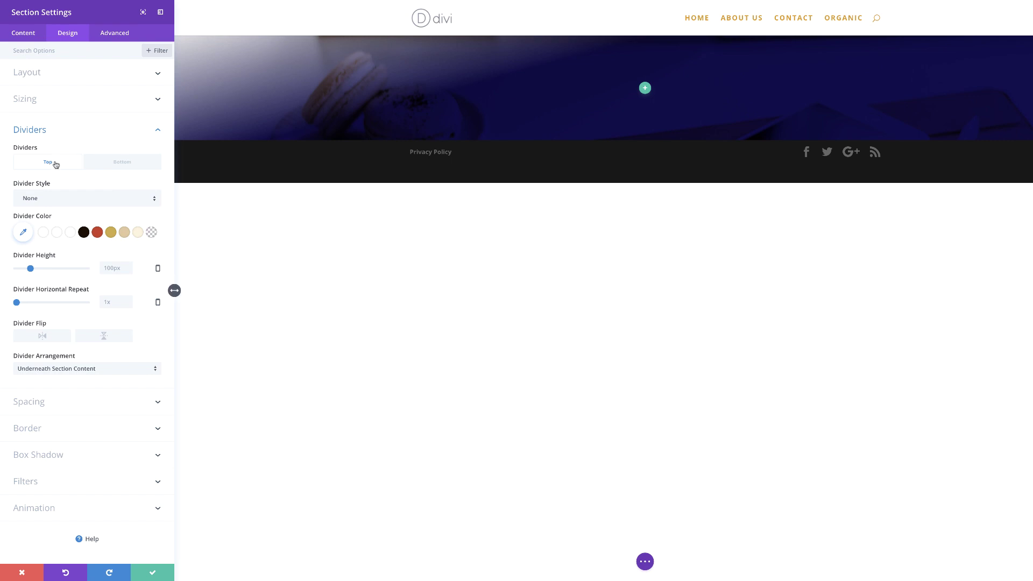
click(93, 199)
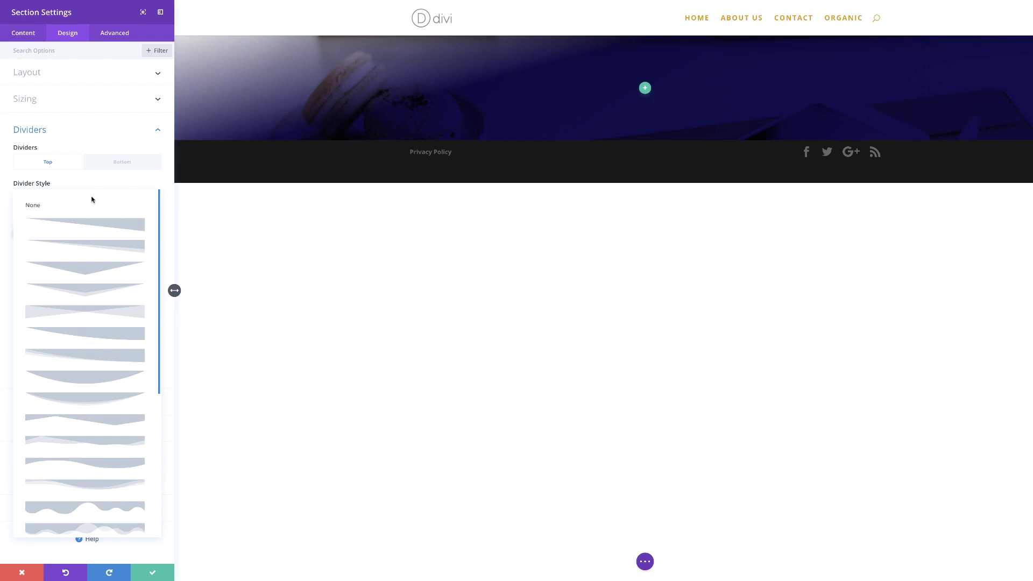
click(120, 226)
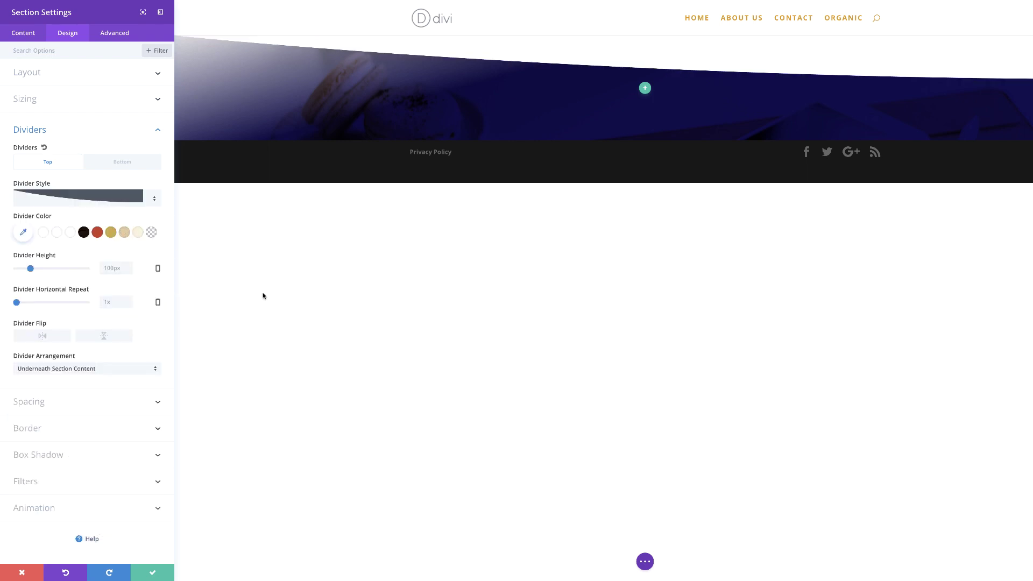
Set the top divider colour to rgba(30,35,96,0.75) and its height to 700px.
click(23, 233)
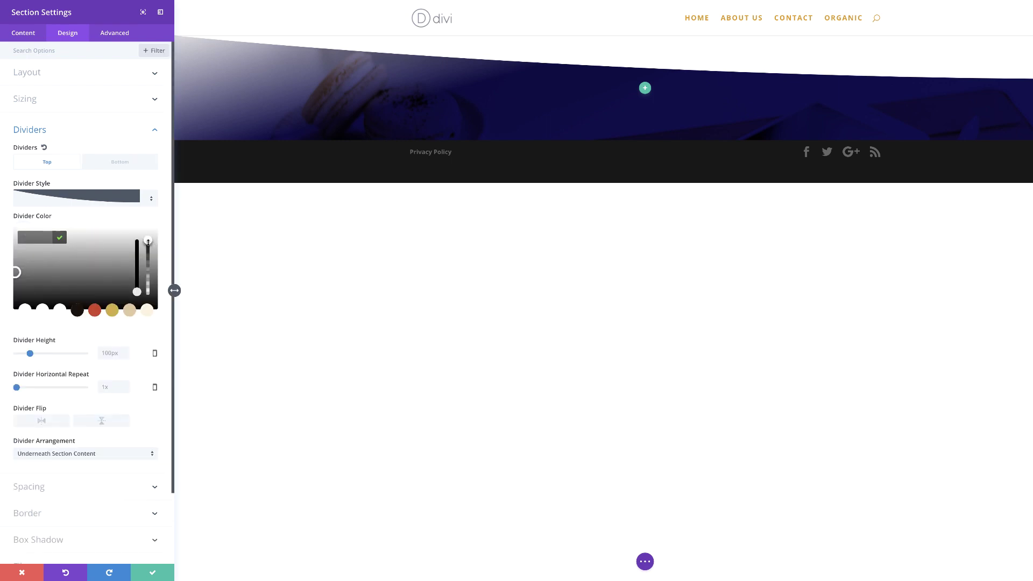
drag(148, 242, 148, 246)
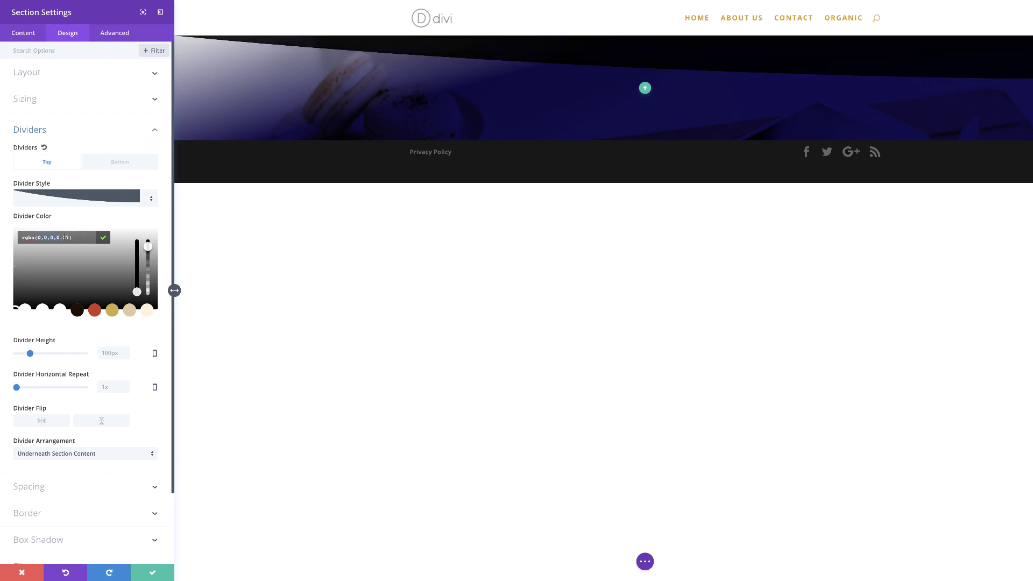
text(30,35,96,0.75)
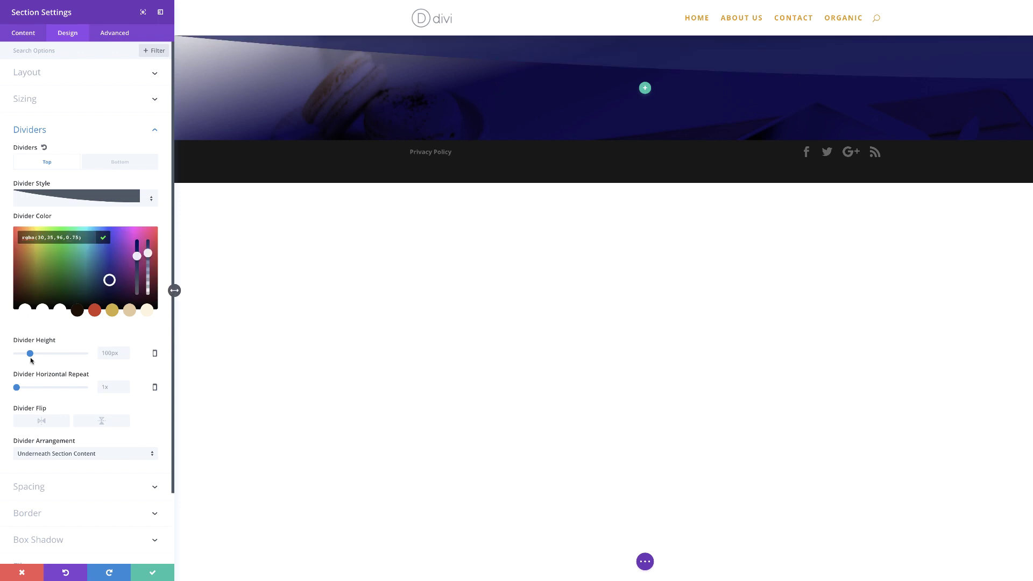
click(106, 355)
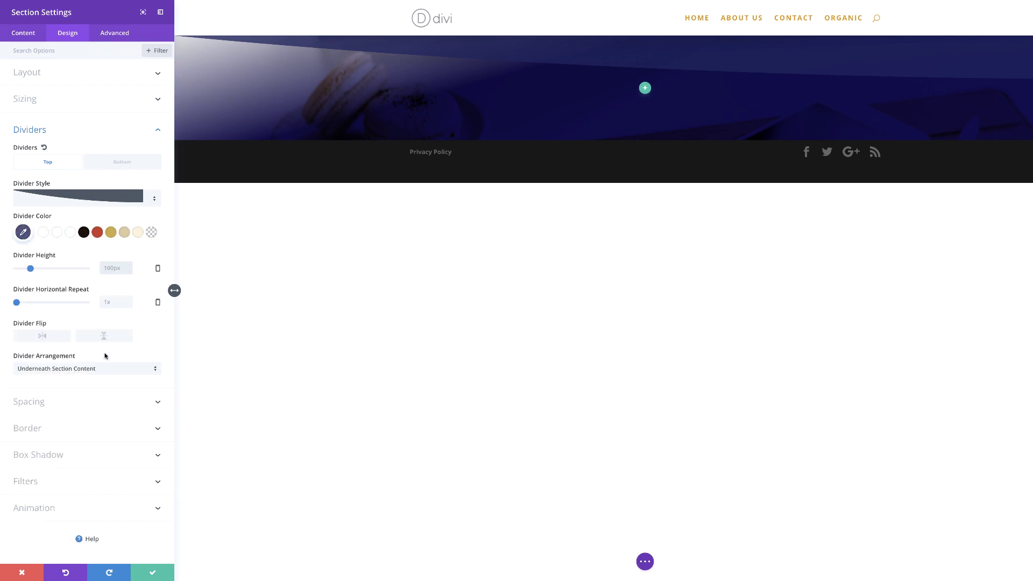
text(700)
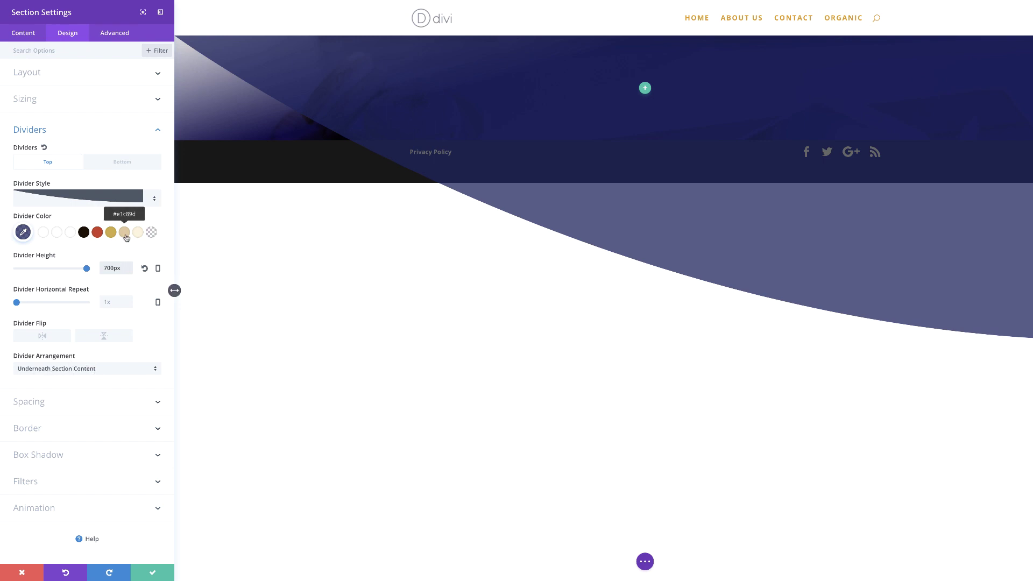
Give the section a sloped bottom divider shape.
click(131, 163)
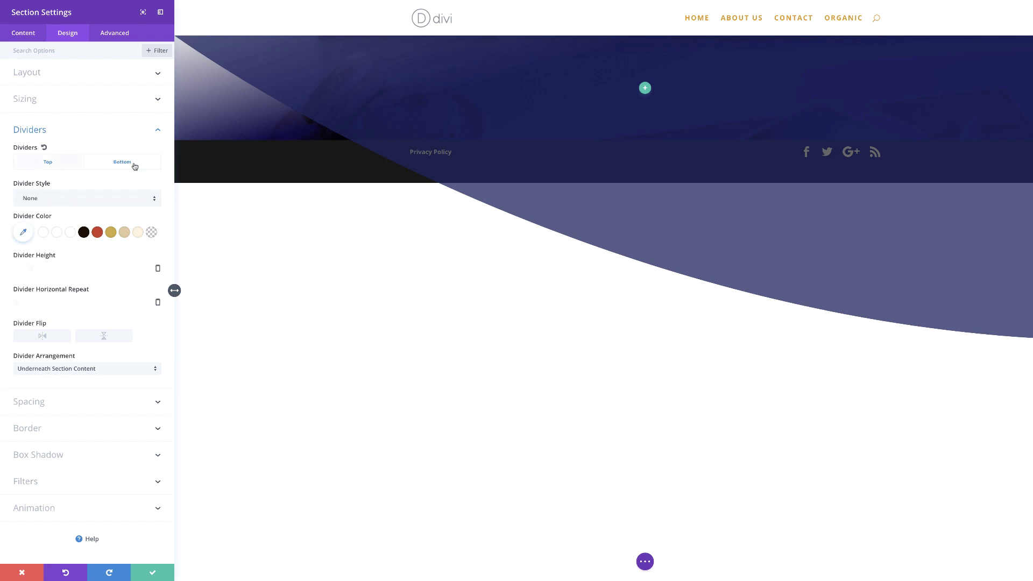
click(128, 201)
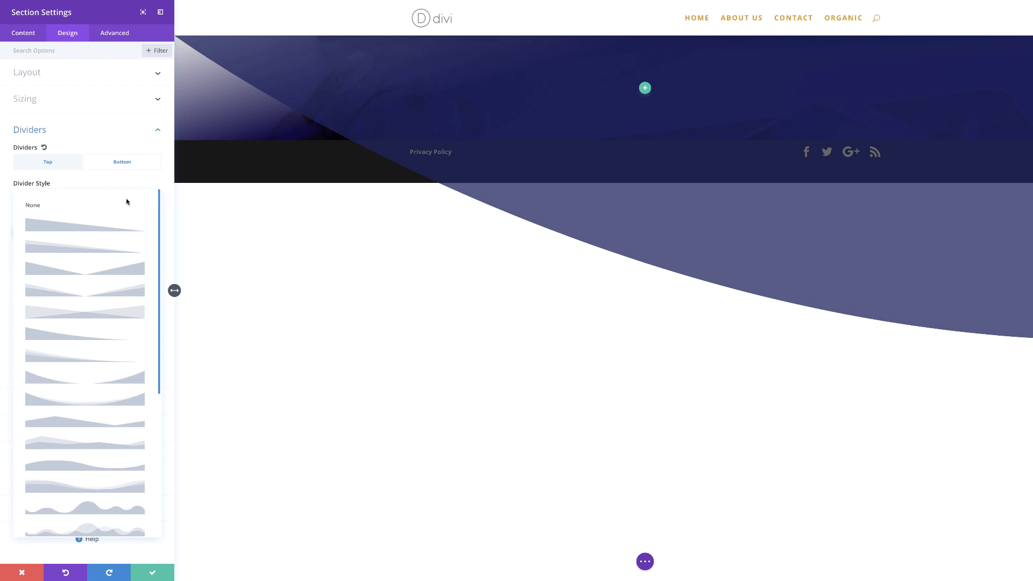
click(62, 333)
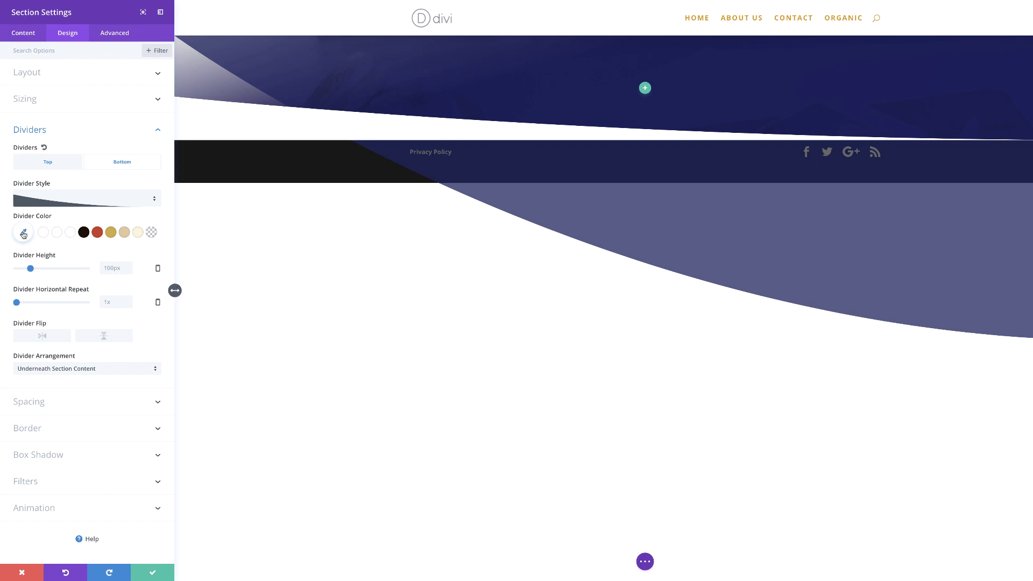
Colour the bottom divider rgba(2,0,35,0.93) and set its height to 430.
click(23, 234)
drag(148, 240, 148, 258)
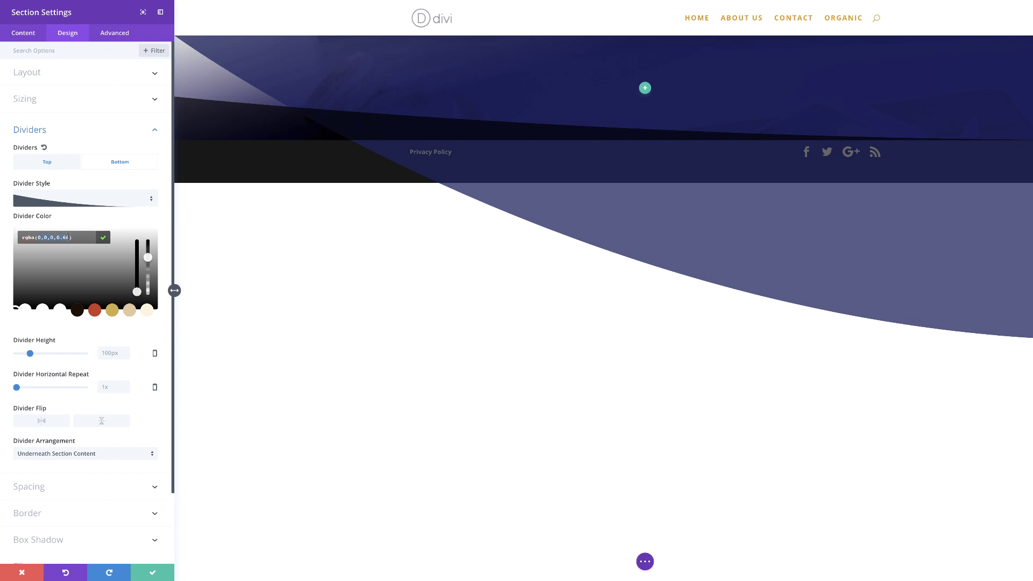
text(rgba(2,0,35,0.93))
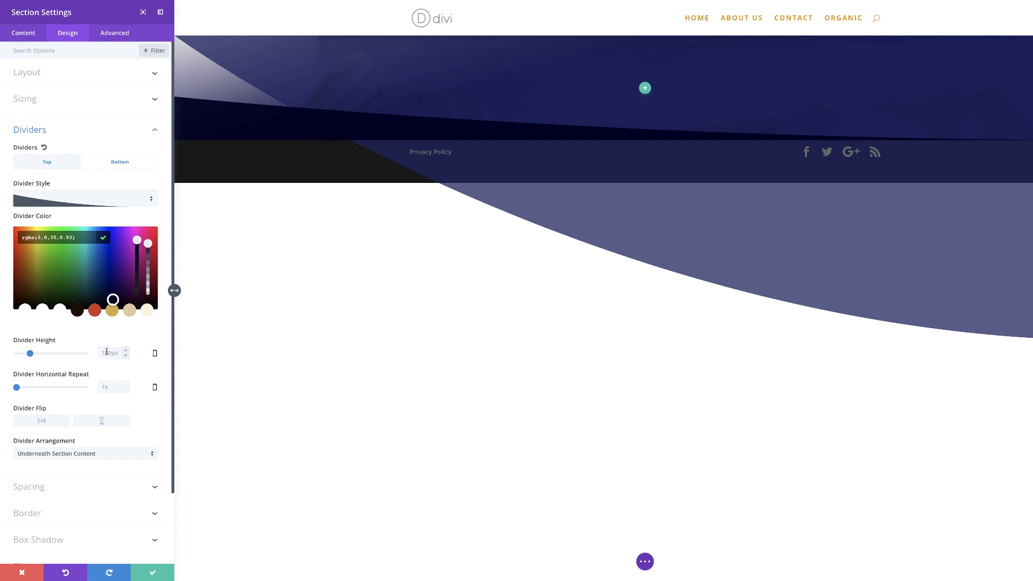
click(106, 353)
text(430)
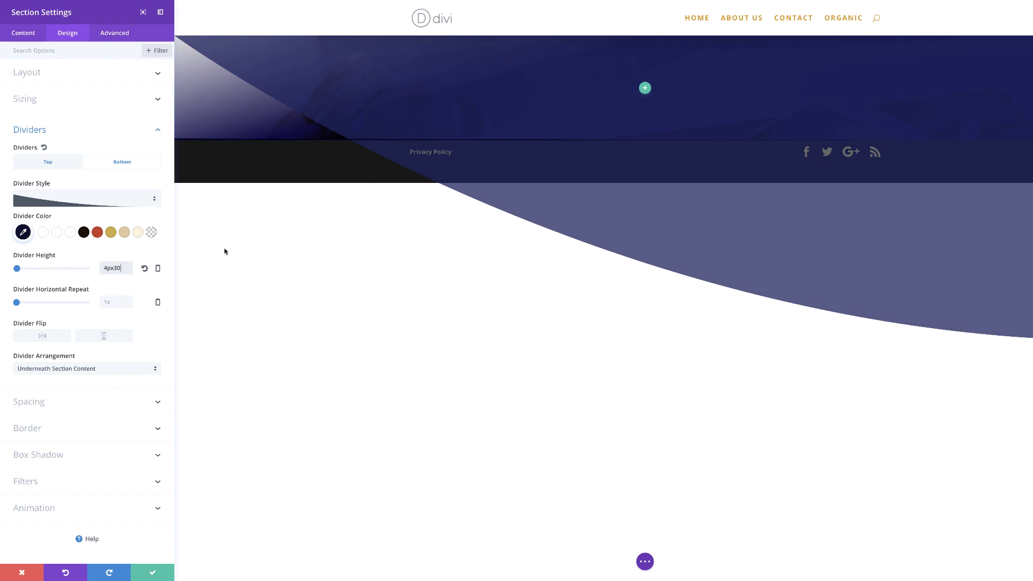
Under Spacing, set Custom Padding to 130px top and 65px bottom.
click(42, 406)
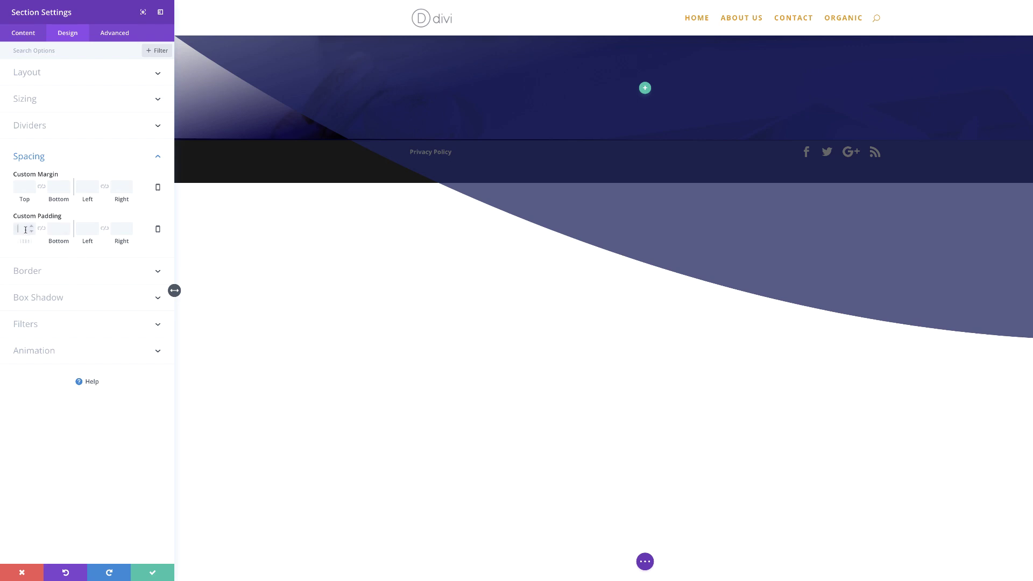
text(3px)
click(55, 229)
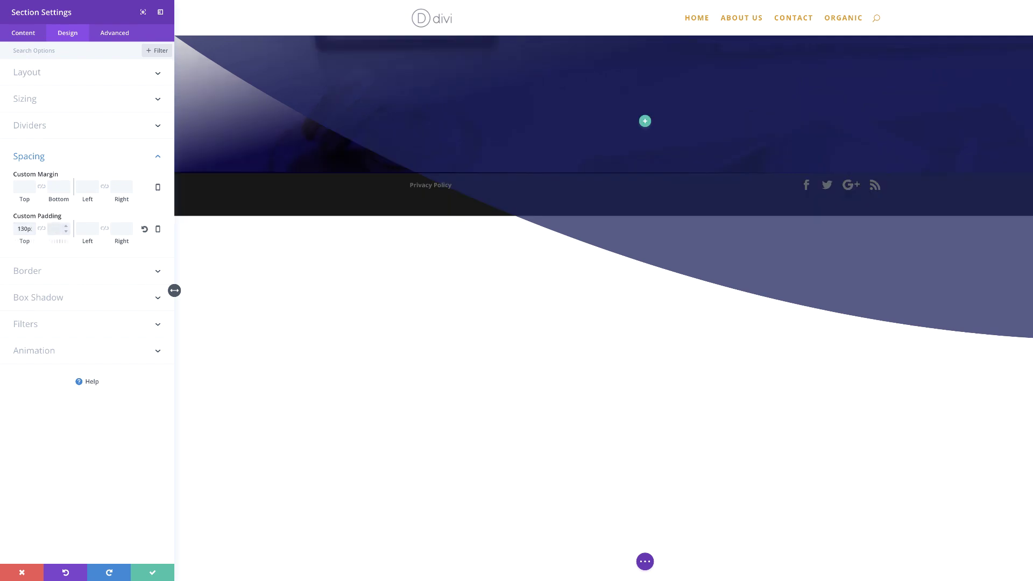
text(65px)
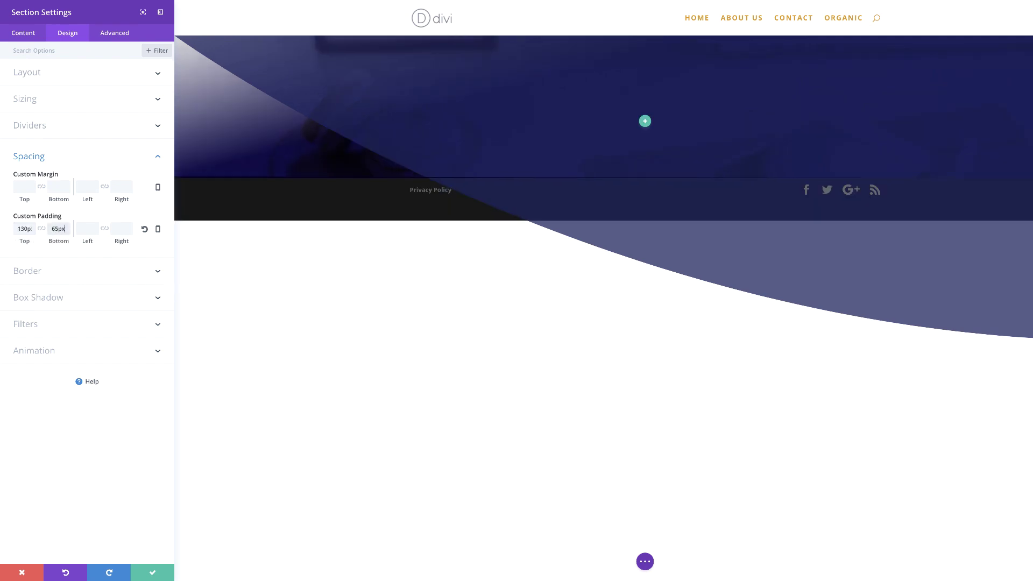
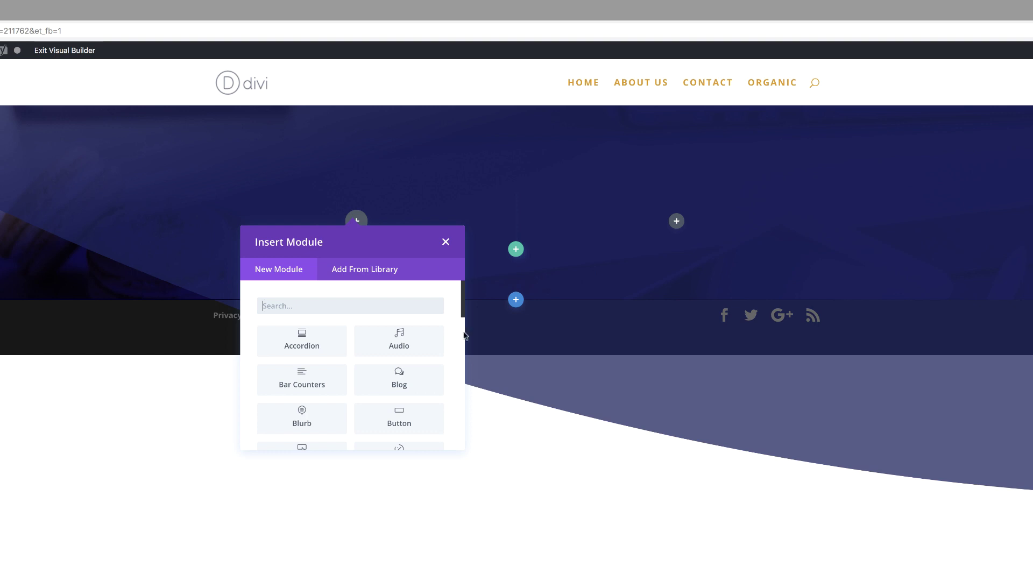
Turn on Make This Row Fullwidth for the two-column hero row and save it.
click(444, 242)
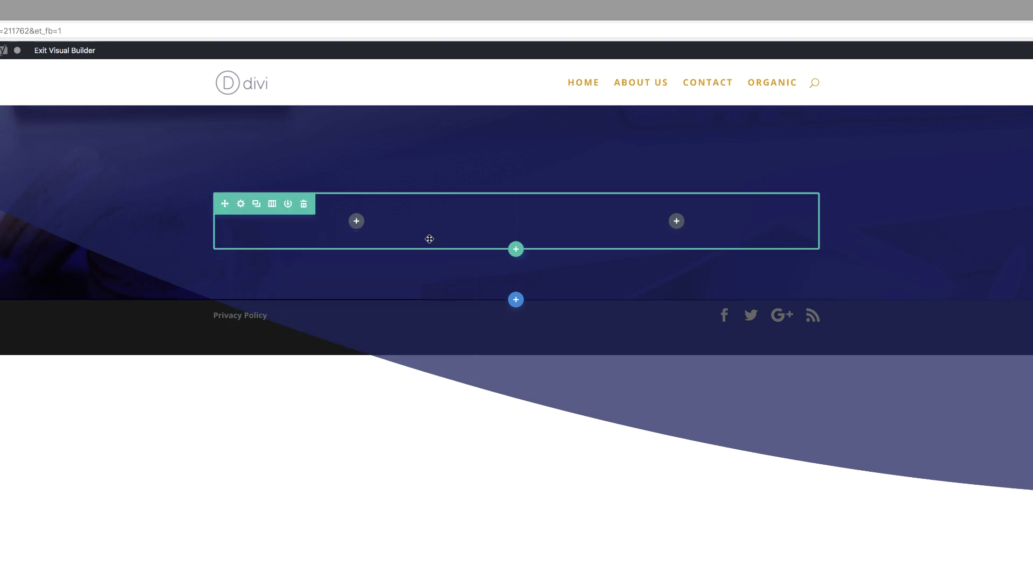
click(241, 204)
click(74, 95)
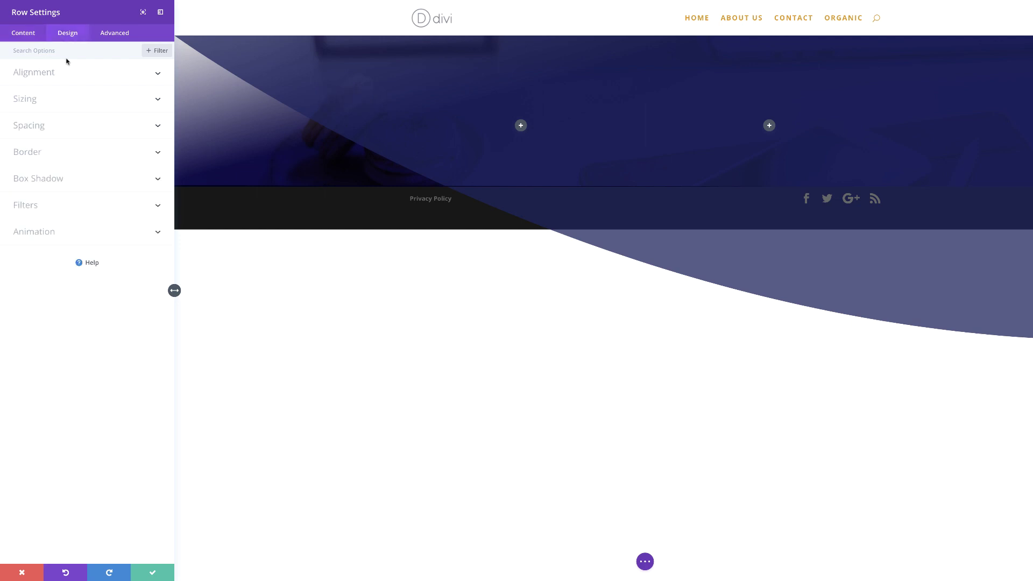
click(31, 101)
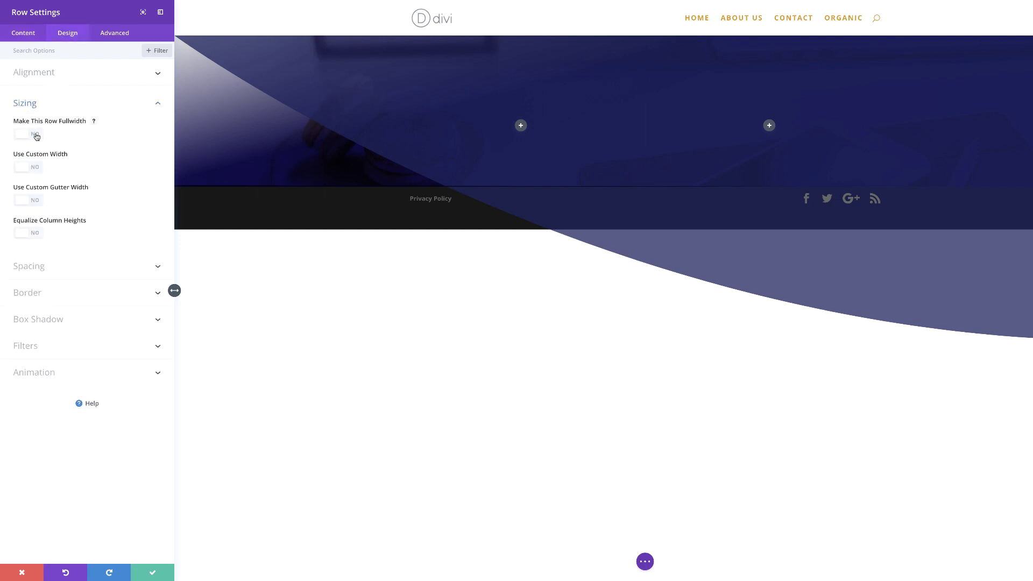
click(37, 137)
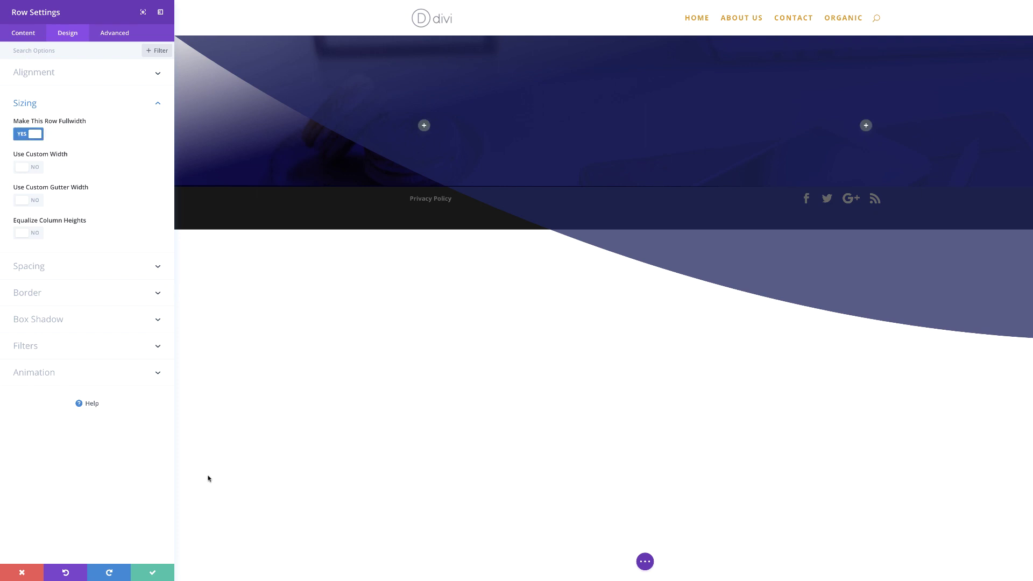
click(153, 573)
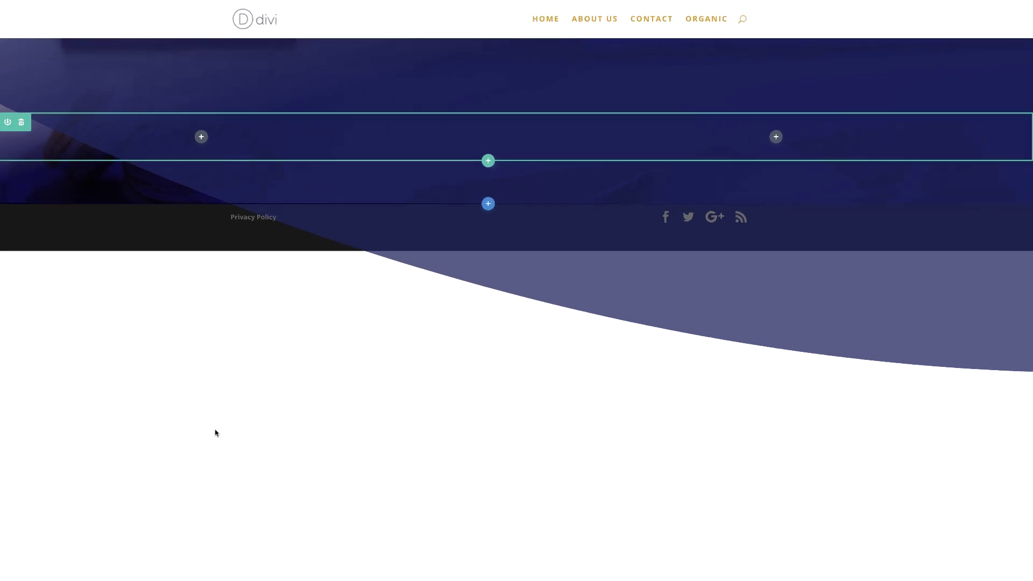
Add a Text module to the hero's right column.
click(577, 191)
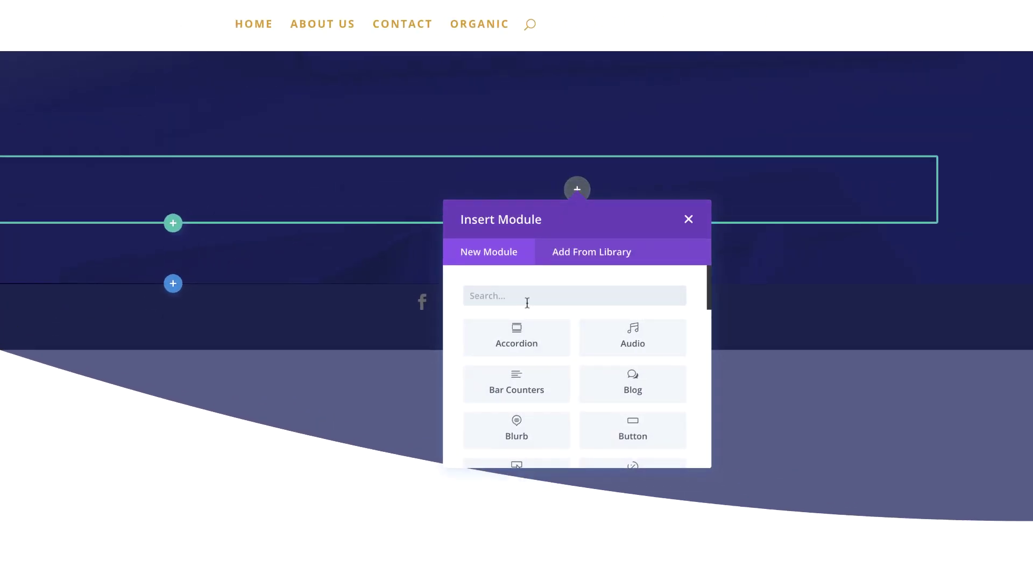
text(text)
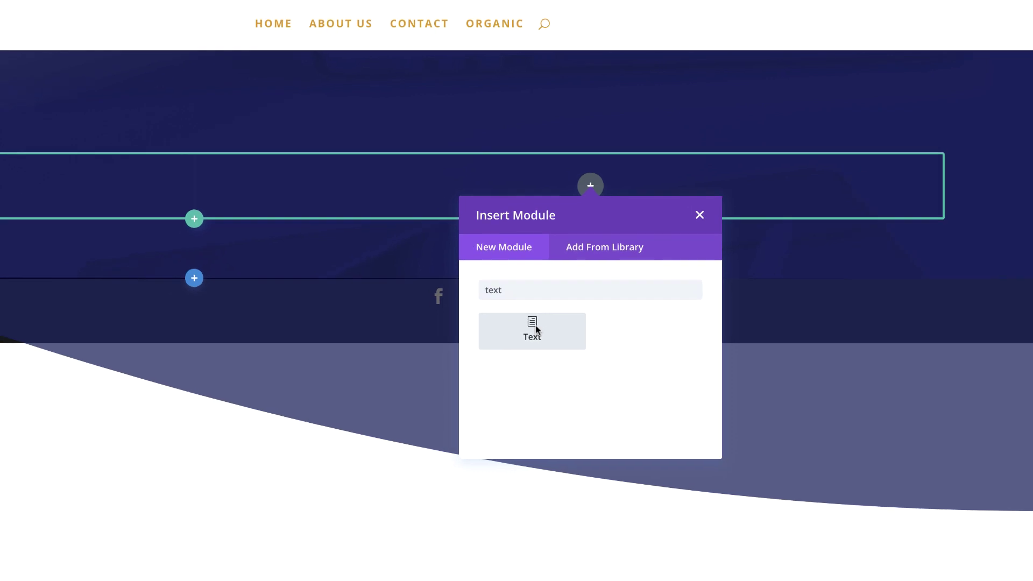
click(533, 329)
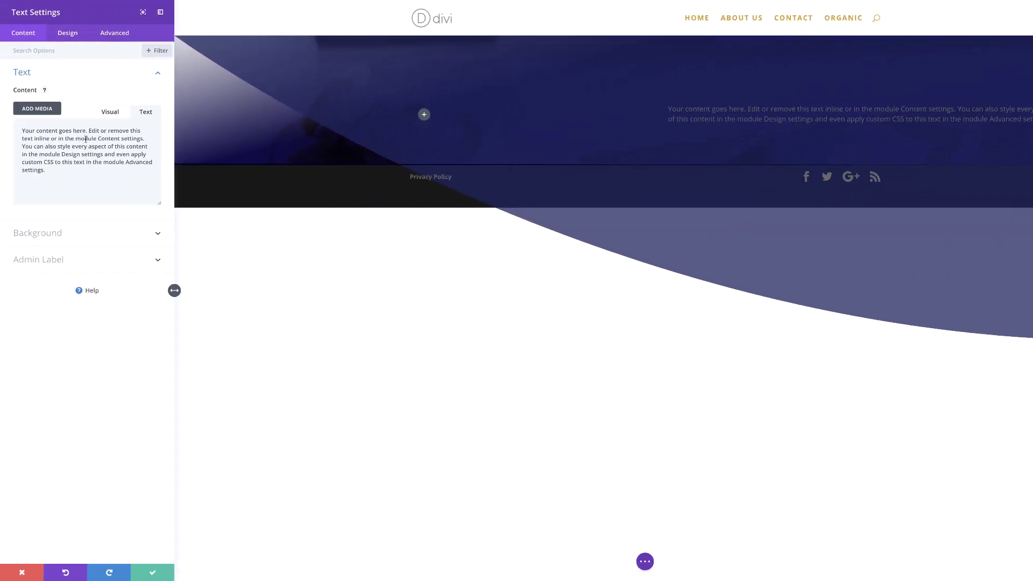
Trim the placeholder text to 'Your content goes here. Edit or remove.'.
drag(22, 139, 135, 175)
key(BackSpace)
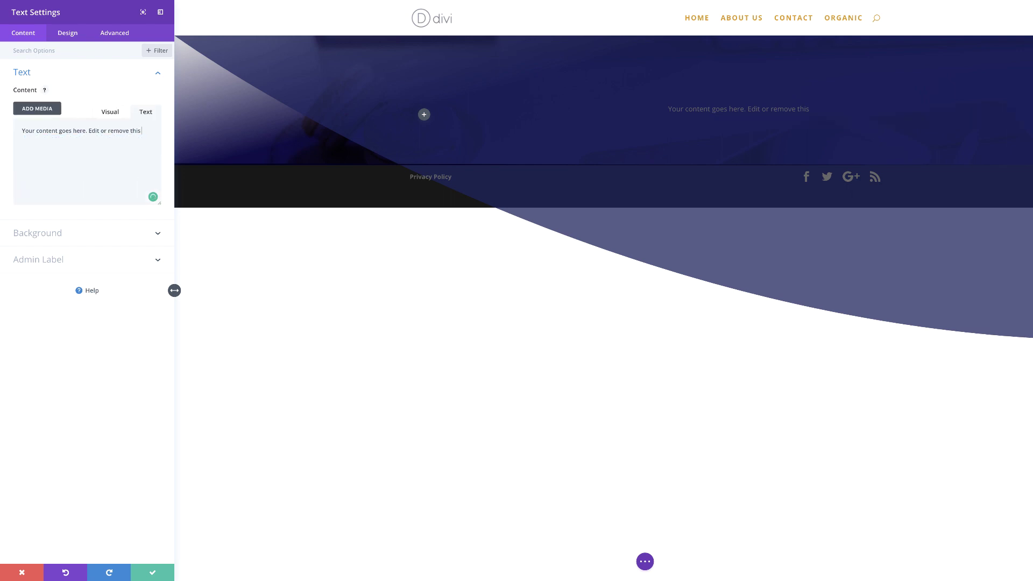
key(BackSpace)
key(BackSpace)
key(BackSpace)
key(BackSpace)
key(BackSpace)
key(BackSpace)
text(.)
click(74, 36)
click(57, 71)
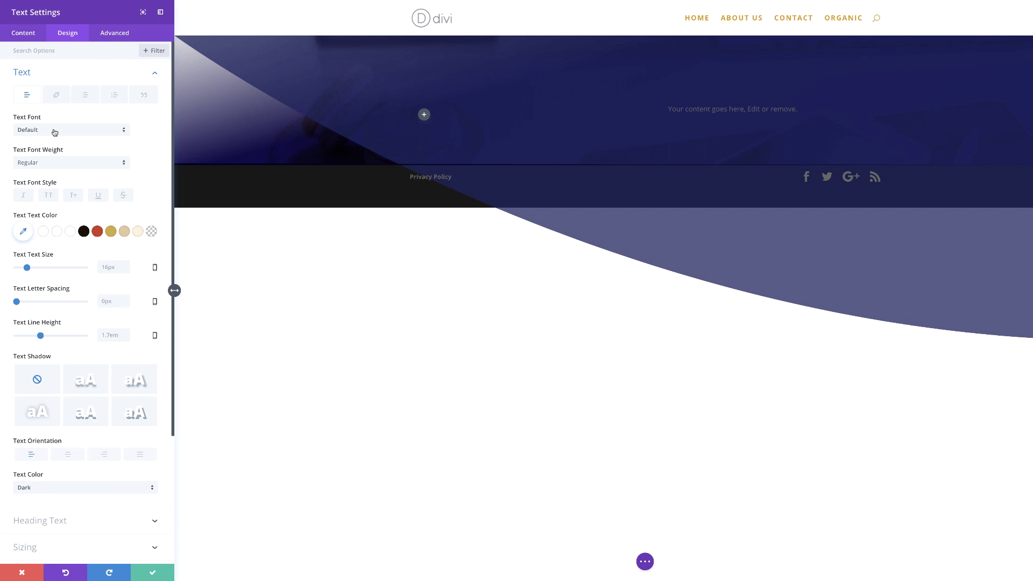
Set the headline to ABeeZee, 56px, near-white, 1em line height and centred.
click(54, 132)
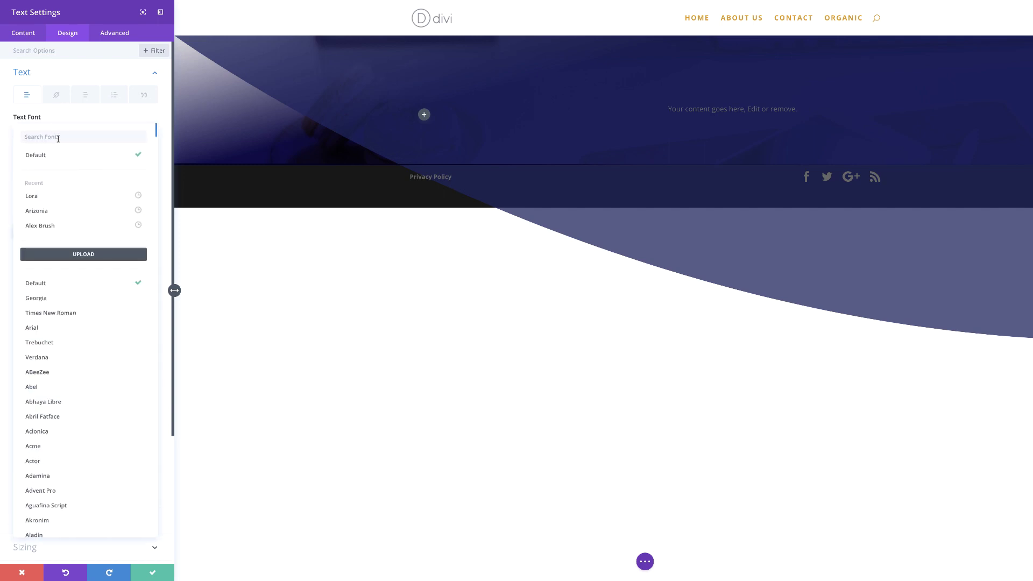
click(47, 157)
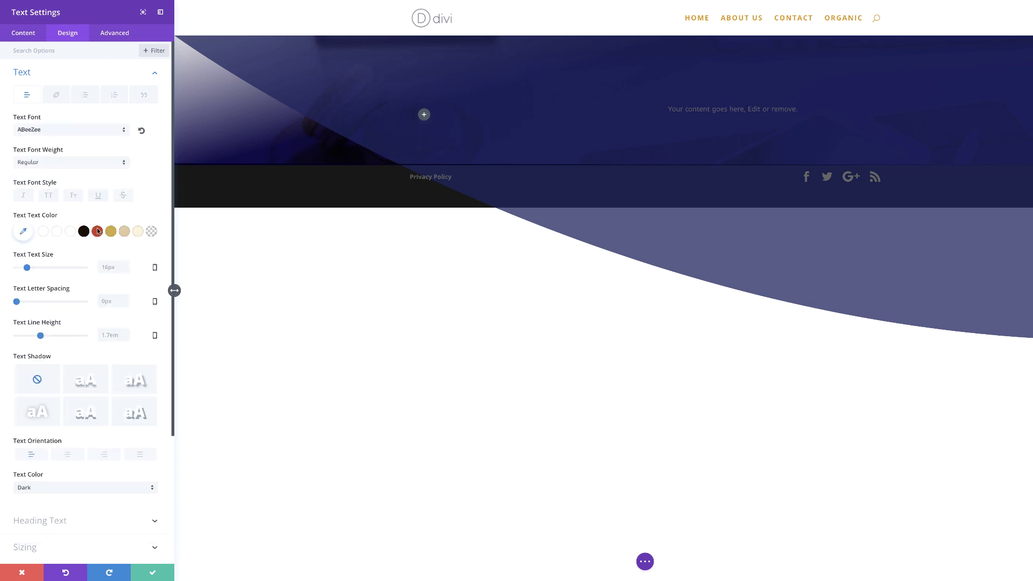
click(106, 265)
text(56)
click(23, 231)
click(36, 234)
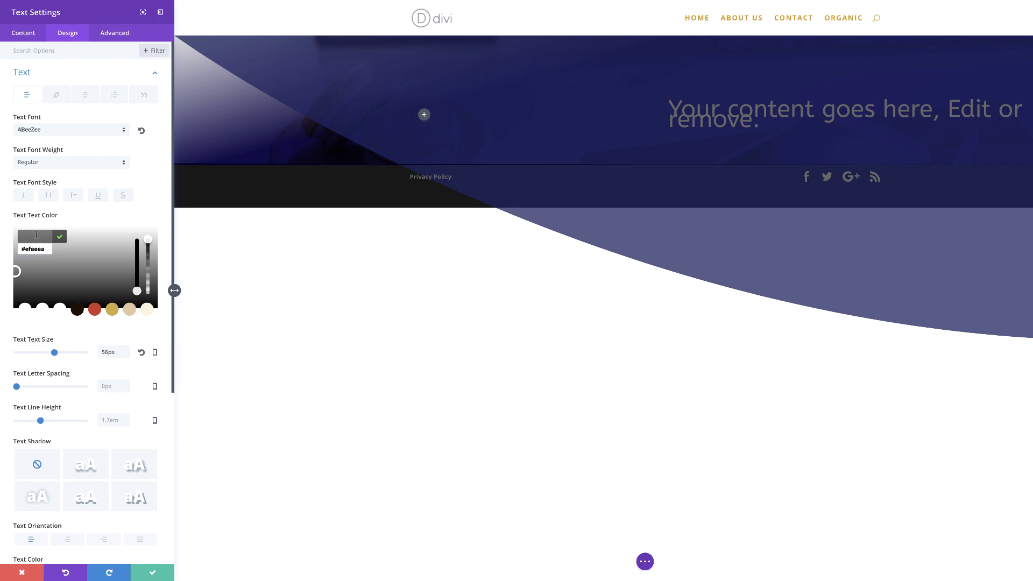
text(#f9f9f9)
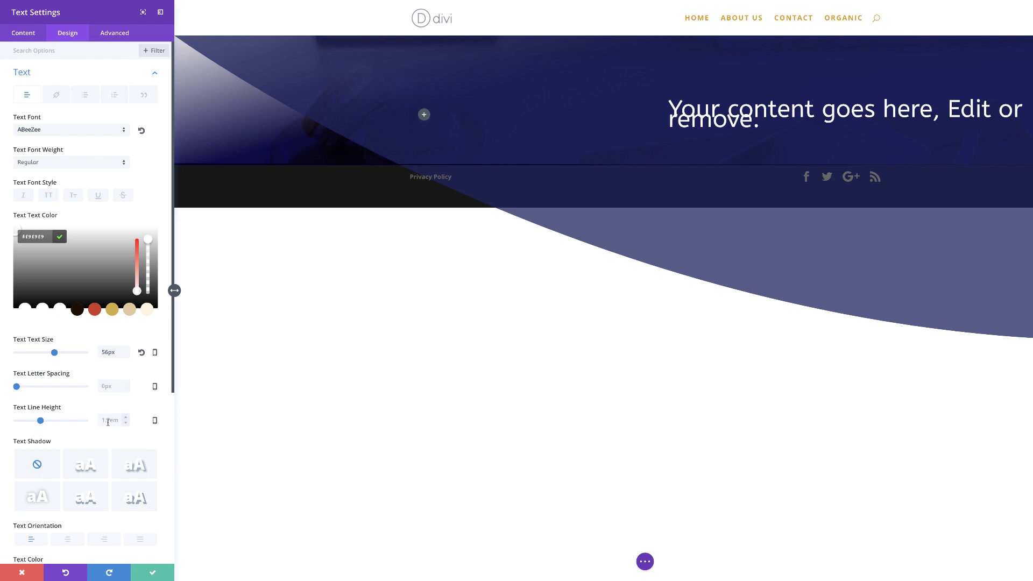
text(1em)
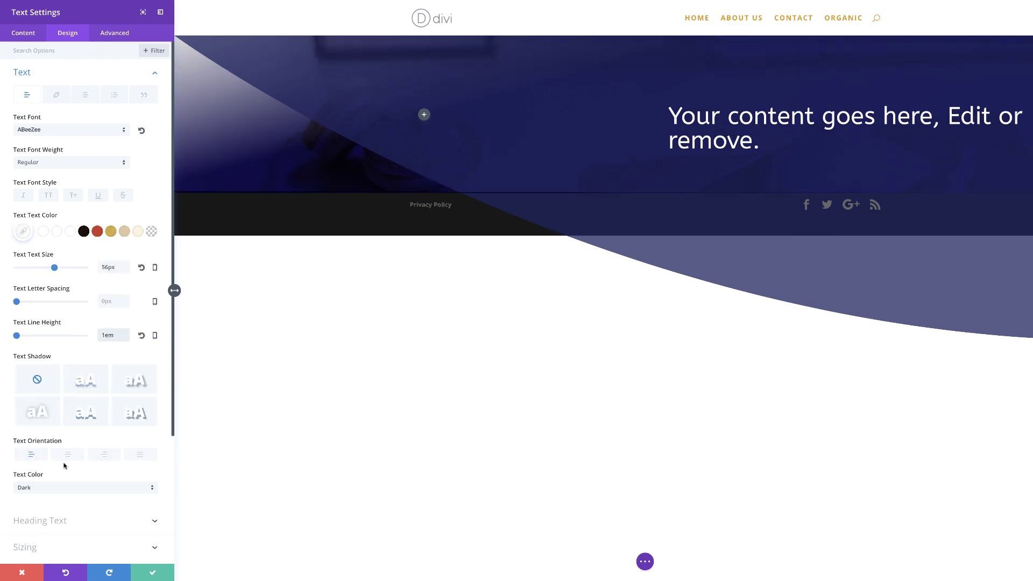
scroll(64, 466, down, 1)
scroll(64, 466, down, 1)
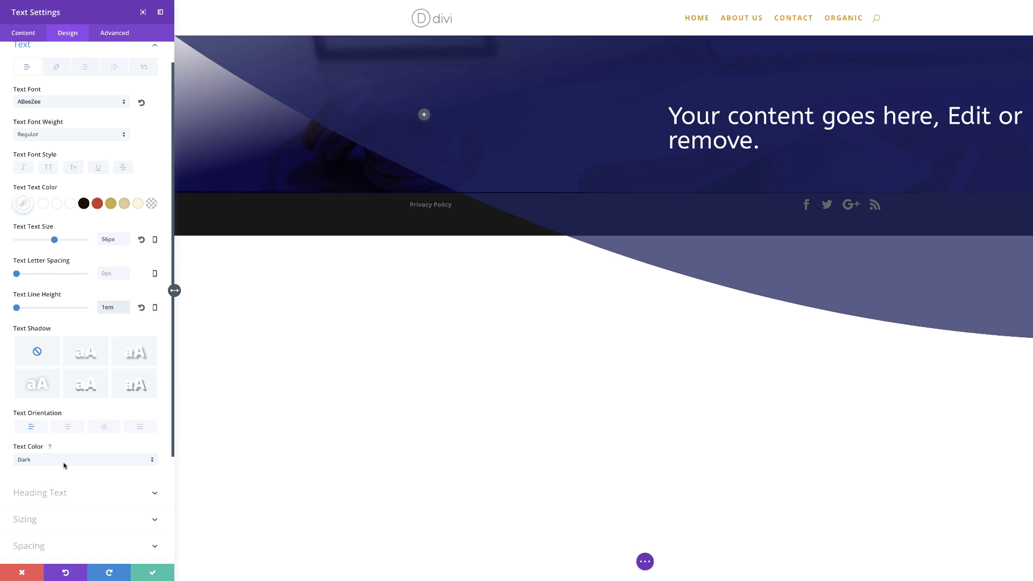
click(69, 430)
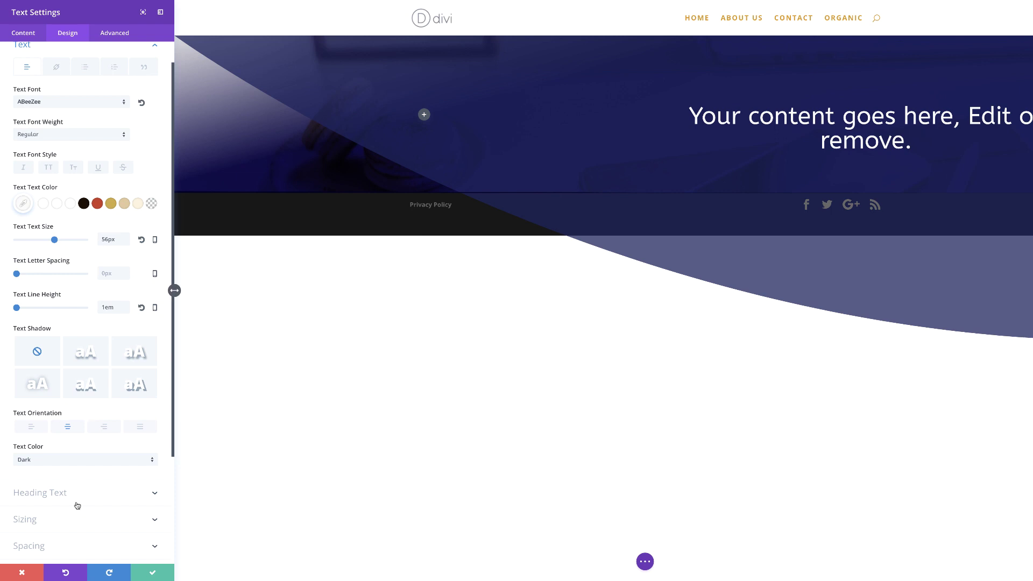
Give the headline a 50px top margin and save its settings.
click(49, 524)
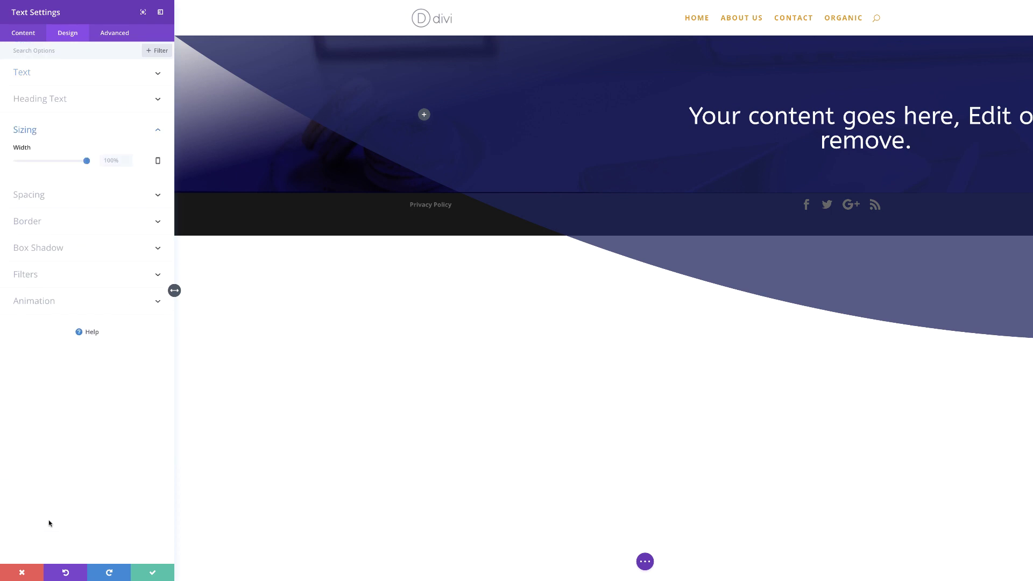
click(42, 196)
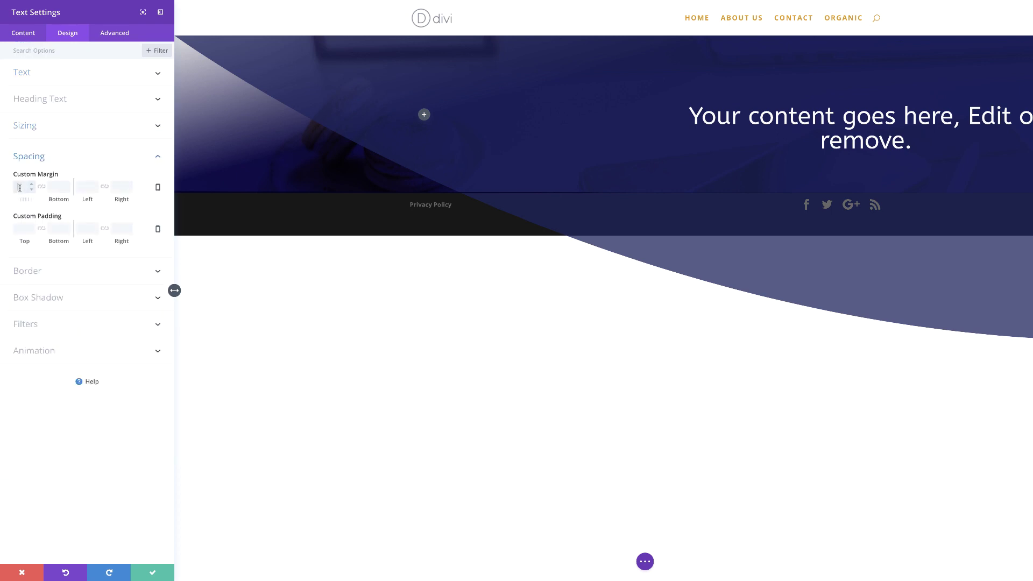
text(50)
click(159, 573)
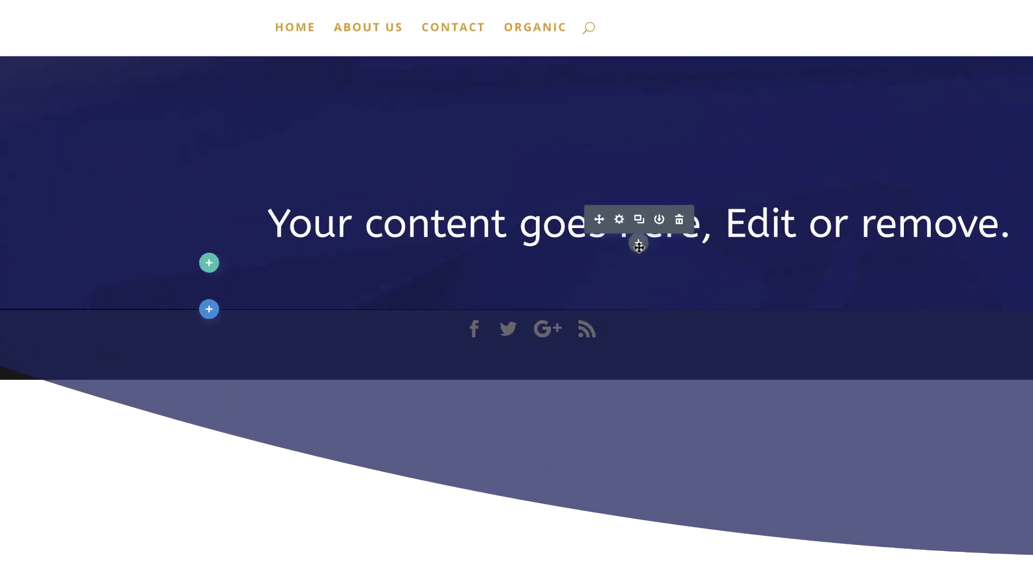
Add a Text module below the headline with white, centred text set to 1.4em.
click(638, 245)
text(text)
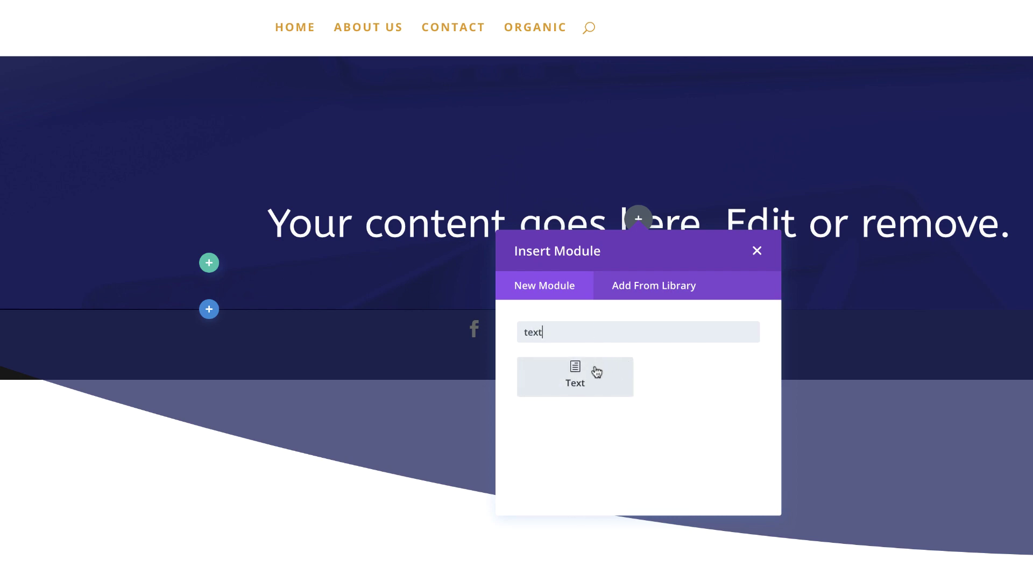
click(595, 369)
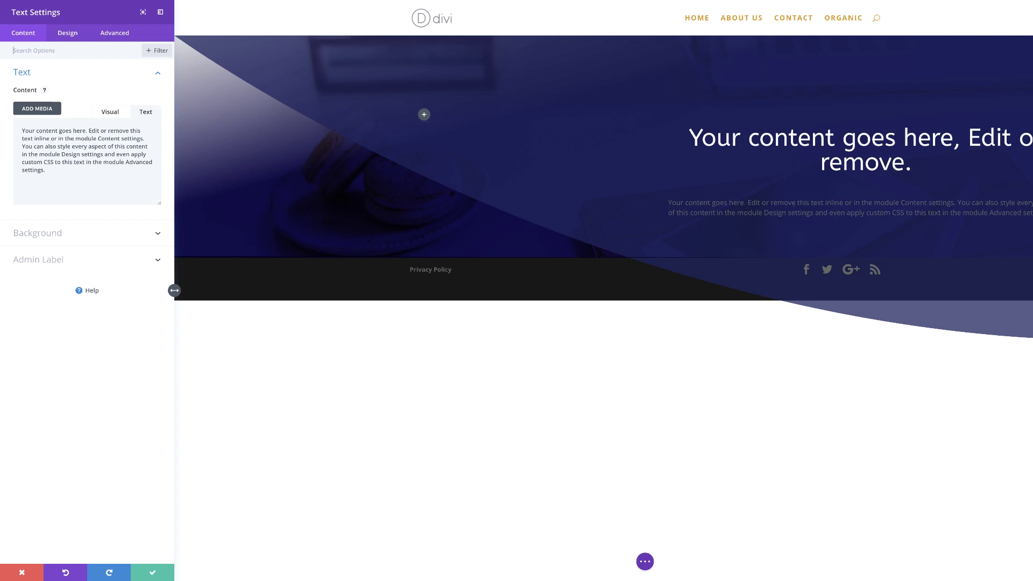
click(69, 34)
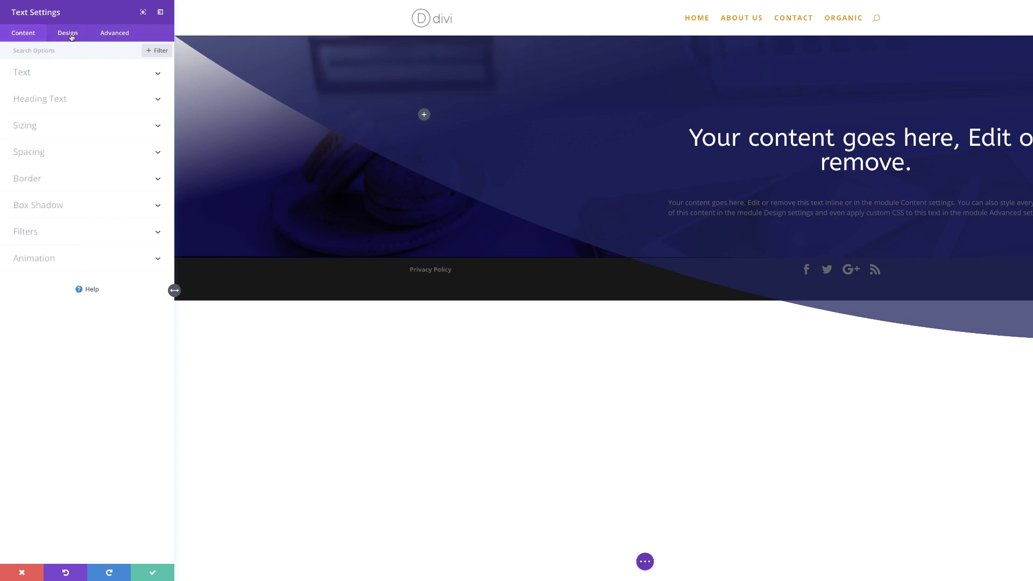
click(31, 73)
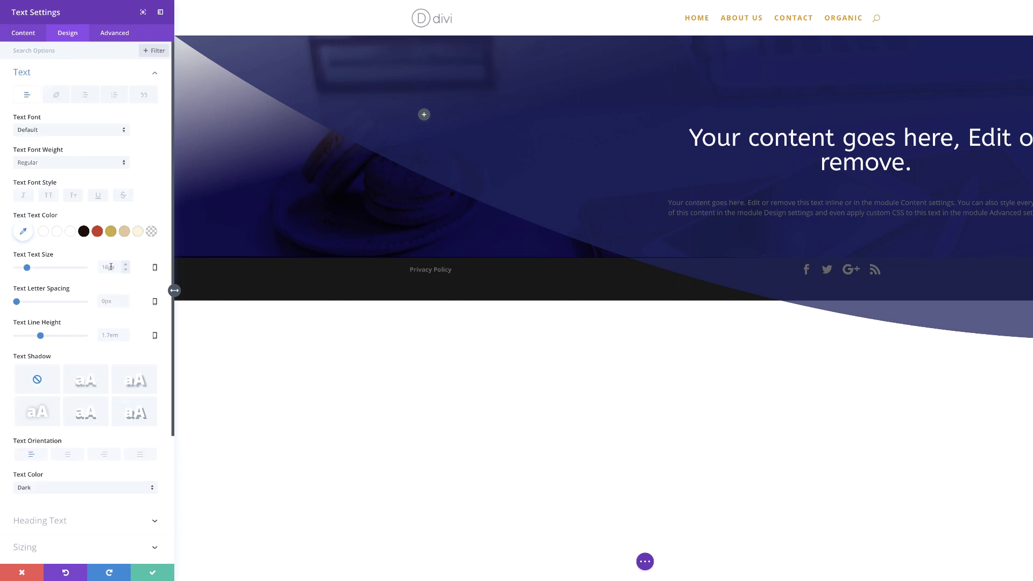
click(44, 232)
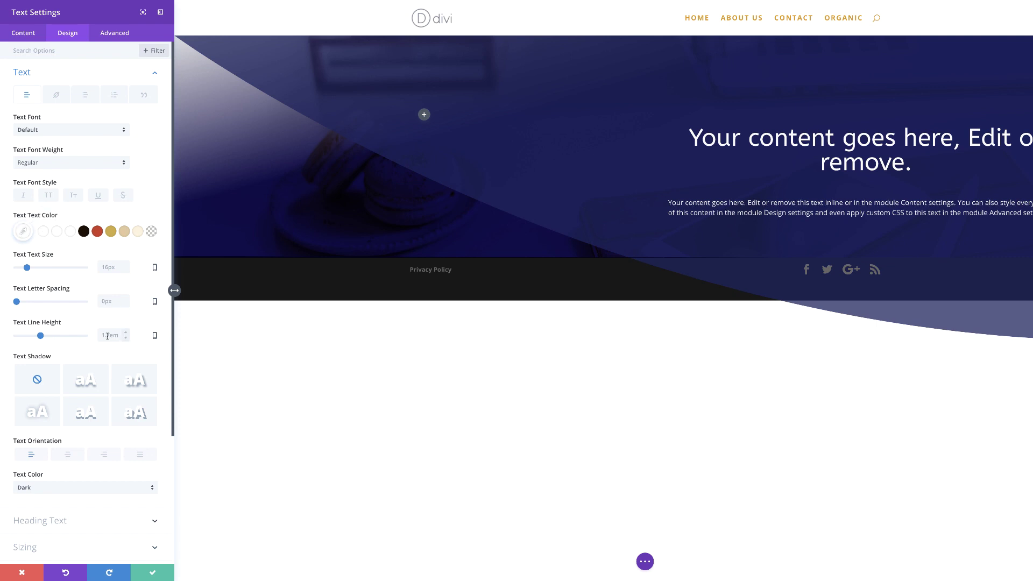
text(1.4em)
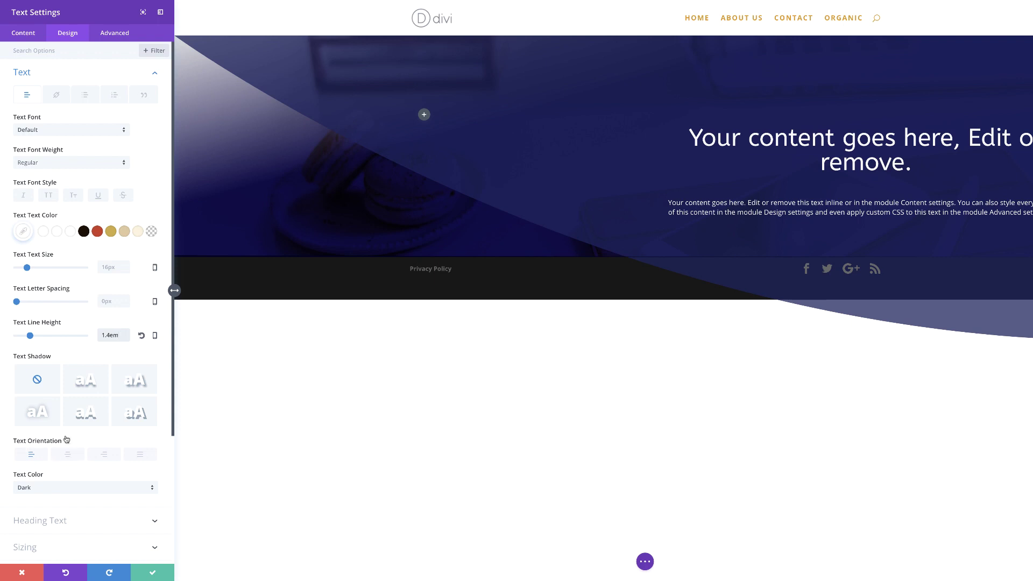
click(68, 455)
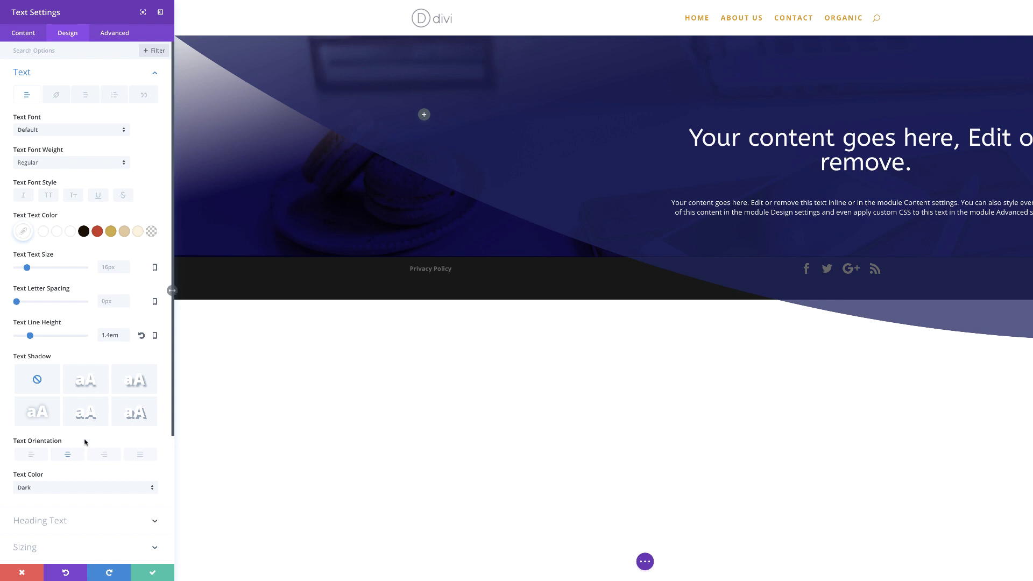
Narrow the paragraph block to 70% width, centre it, and save.
scroll(99, 524, down, 2)
click(69, 490)
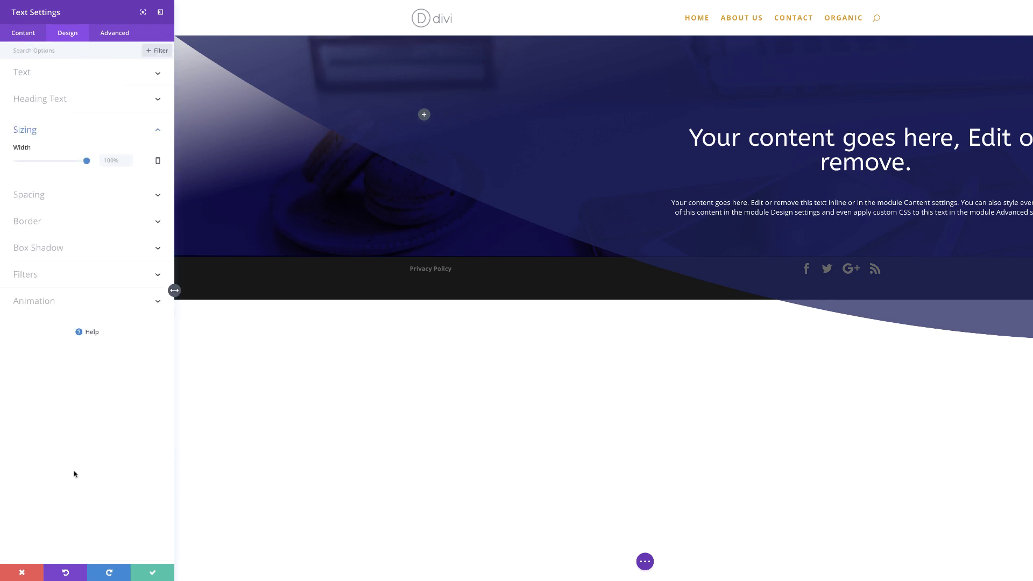
drag(87, 161, 66, 162)
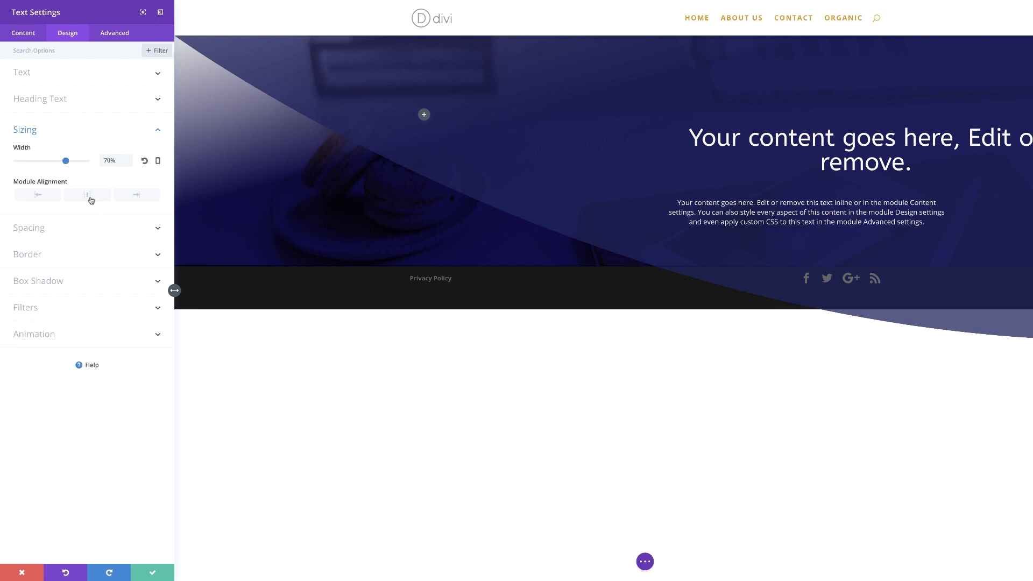
click(90, 198)
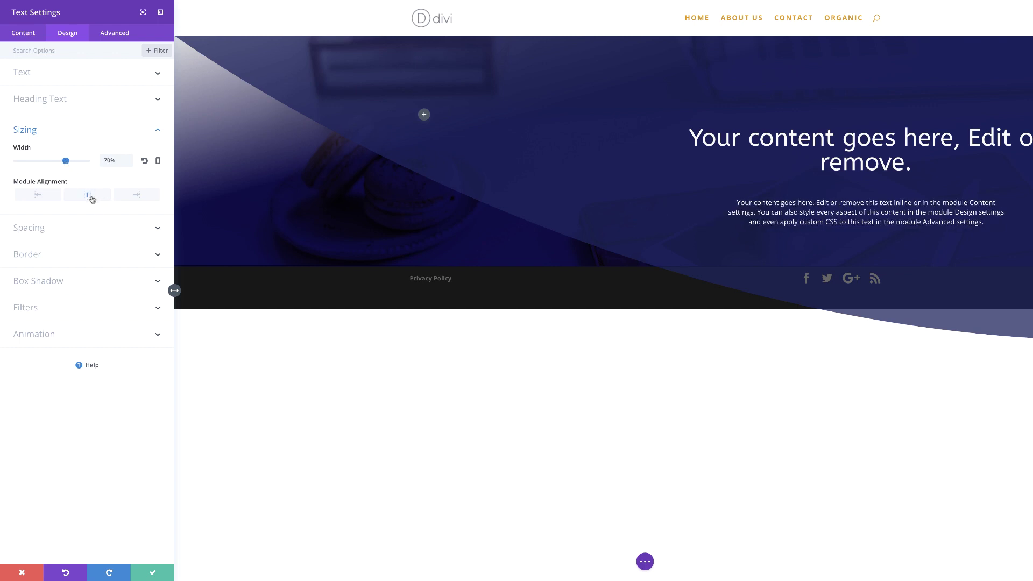
click(155, 572)
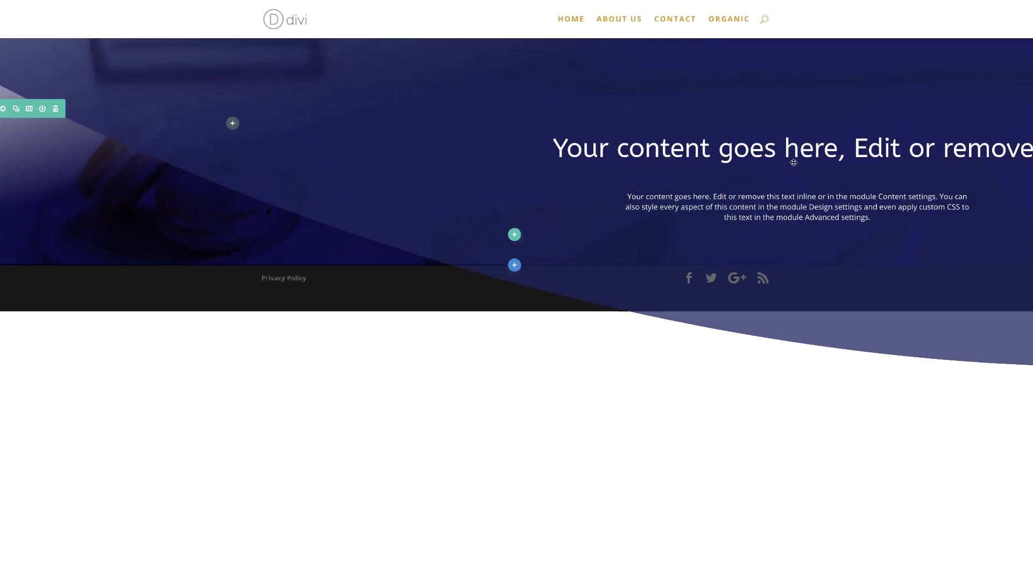
Insert a Call To Action module below the hero text.
click(662, 312)
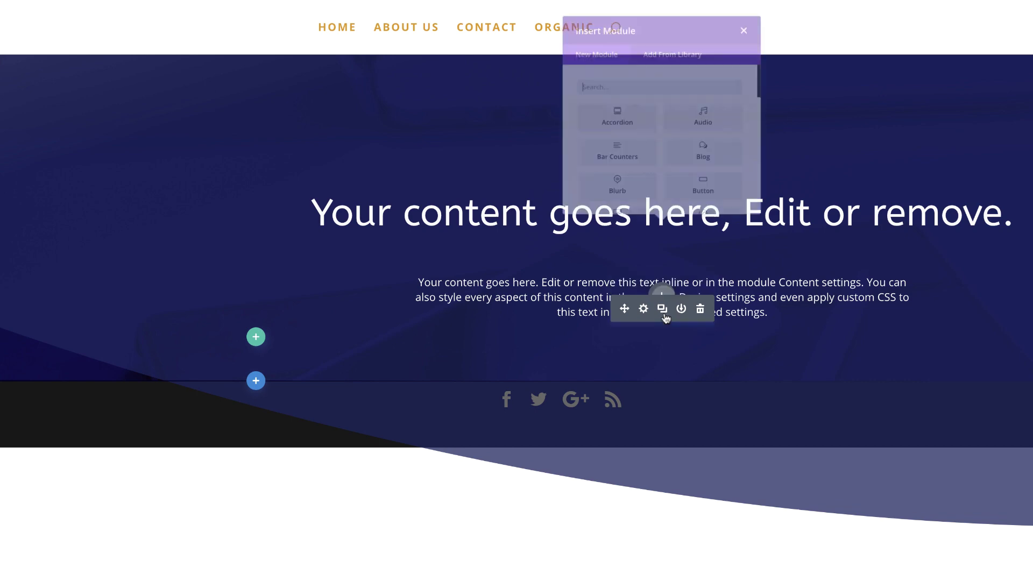
click(667, 113)
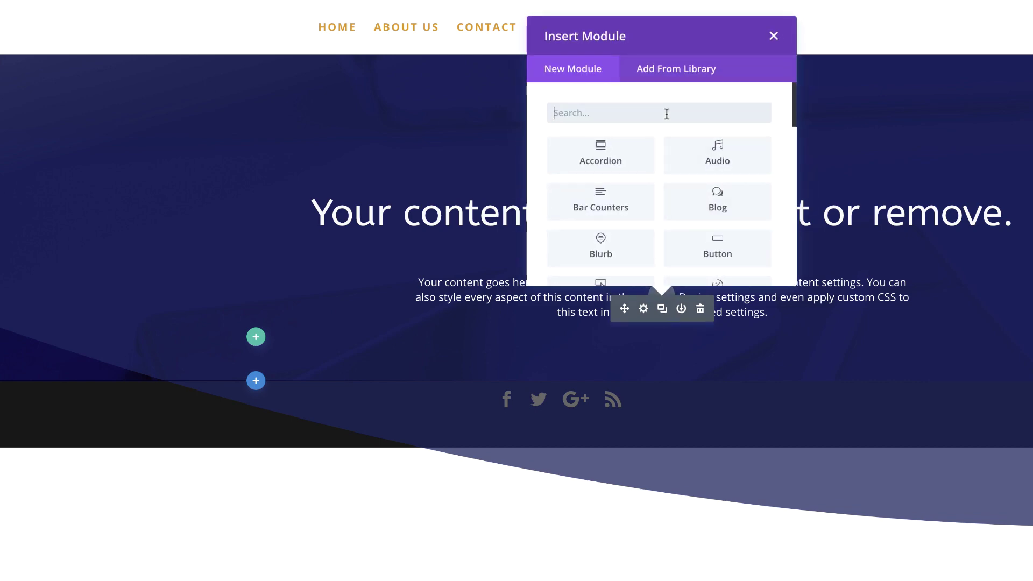
text(call)
click(603, 155)
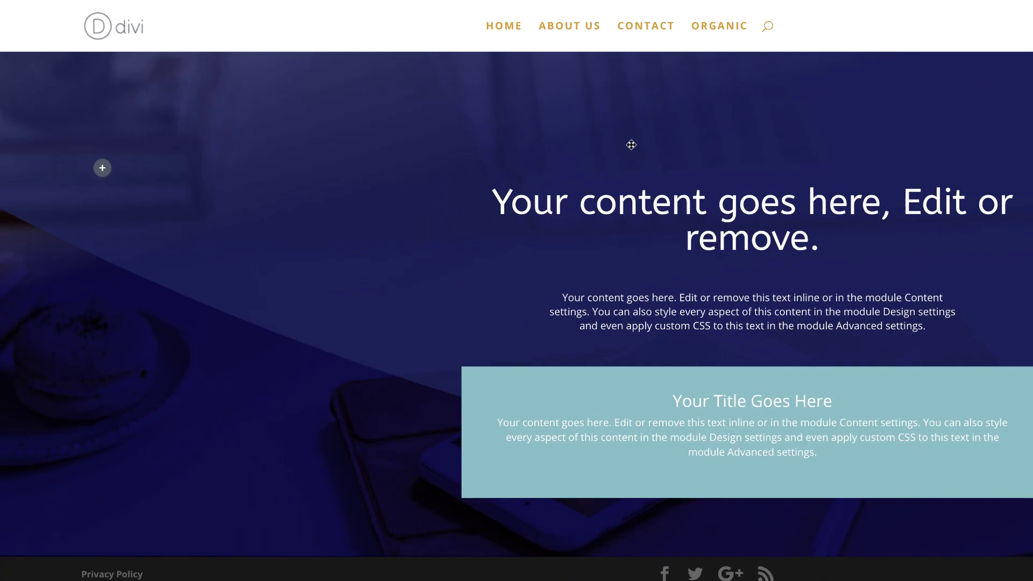
Title the call to action 'What's your choice', clear its body, and remove the background colour.
key(ctrl+a)
text(What's your choice)
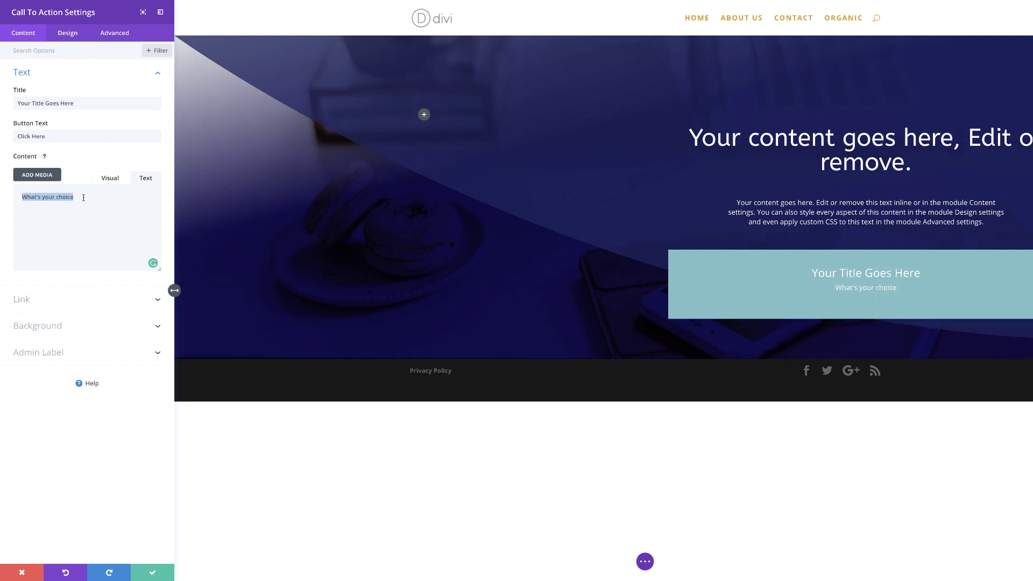
key(BackSpace)
triple_click(93, 104)
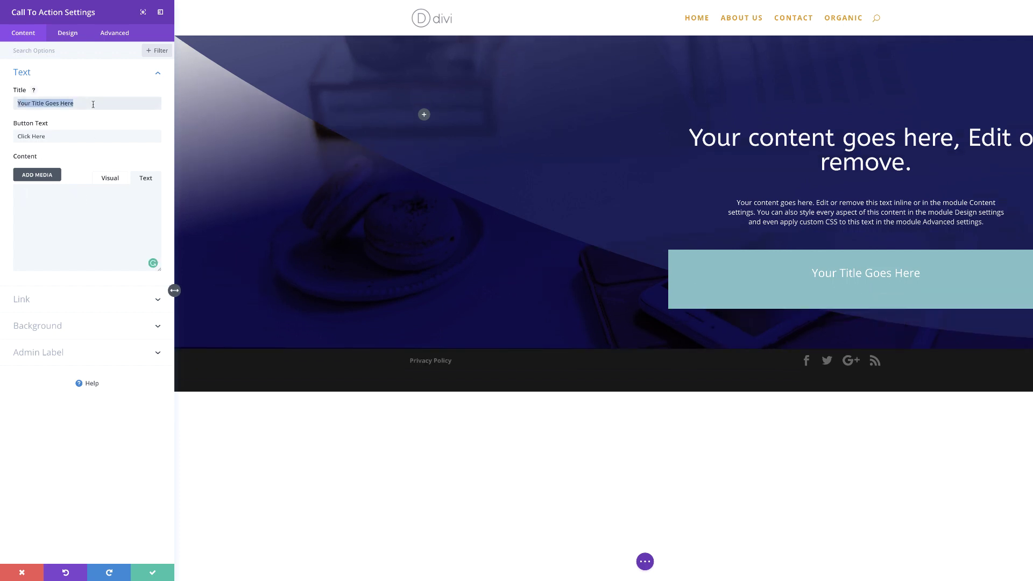
text(What's your choice)
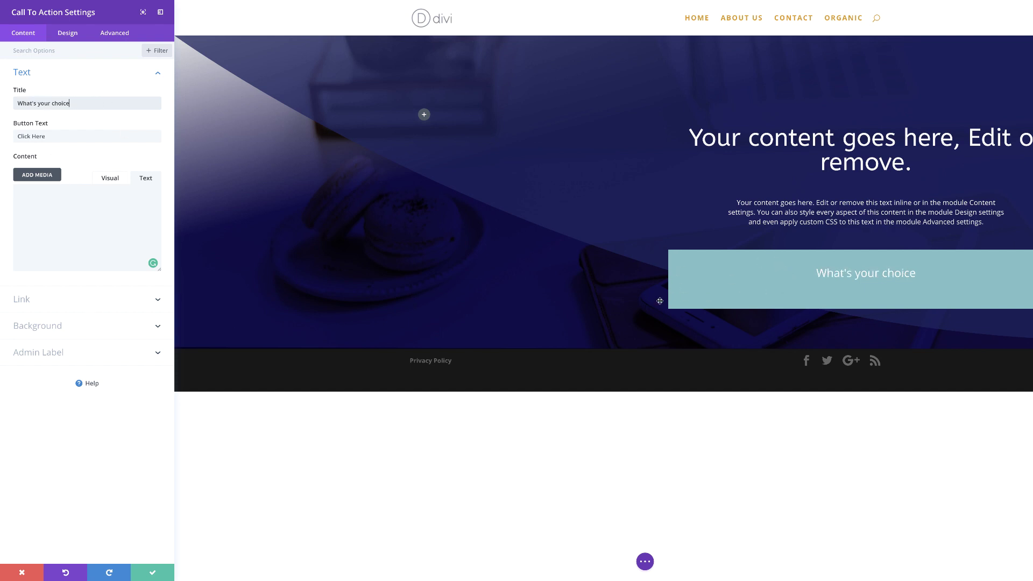
click(54, 328)
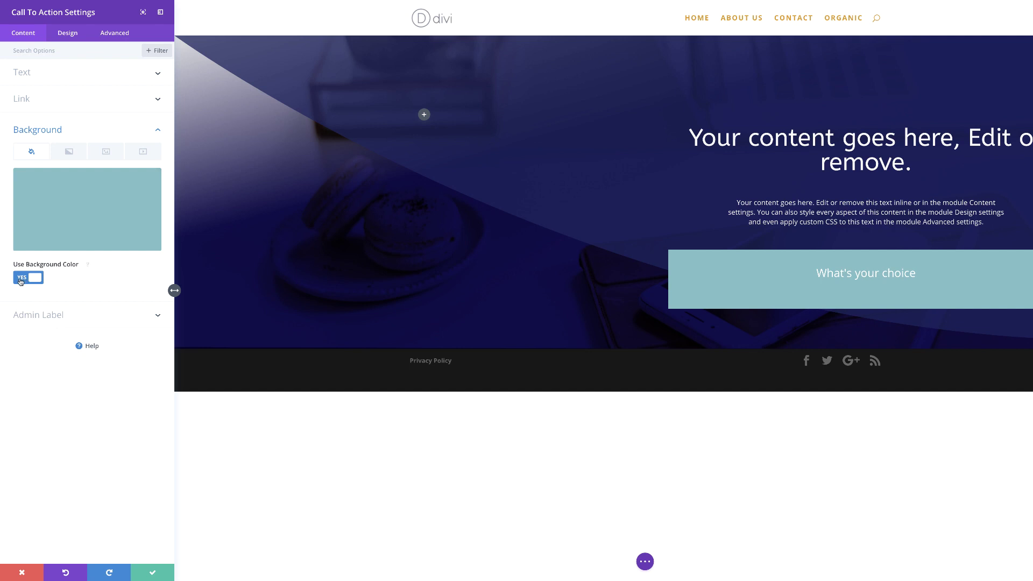
click(20, 277)
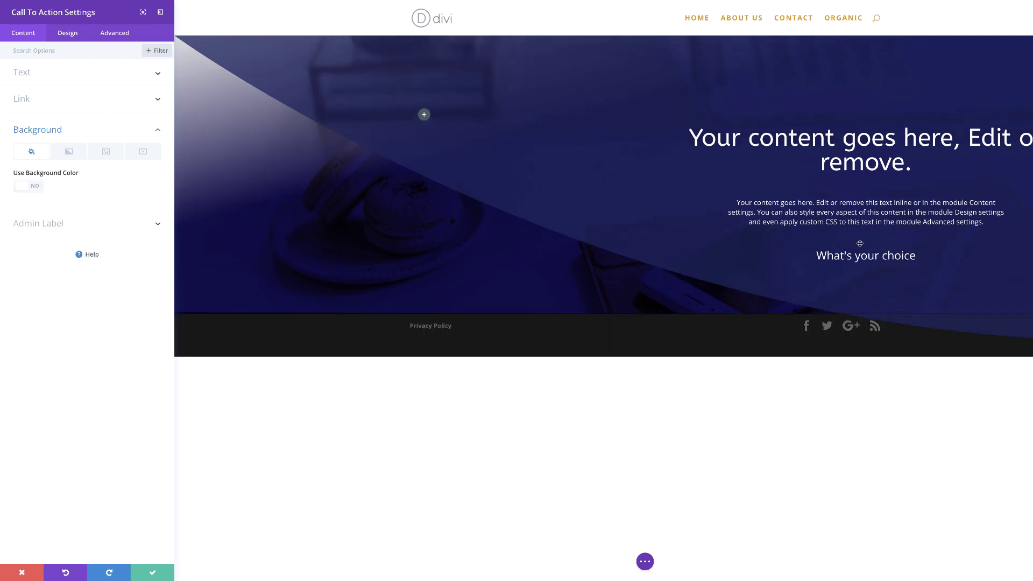
click(74, 37)
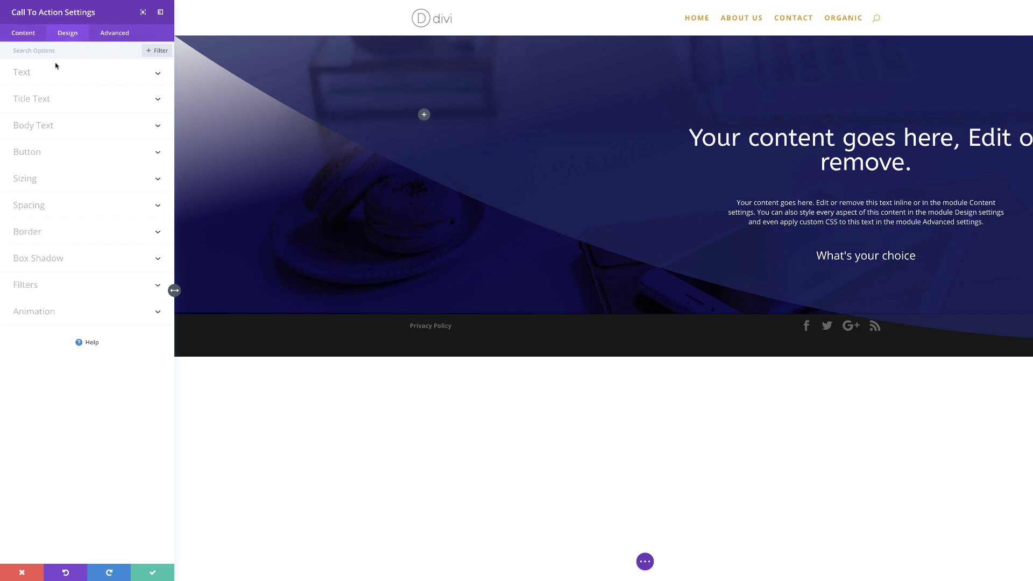
Make the CTA title uppercase, 16px, with 5px letter spacing and centred alignment.
click(50, 100)
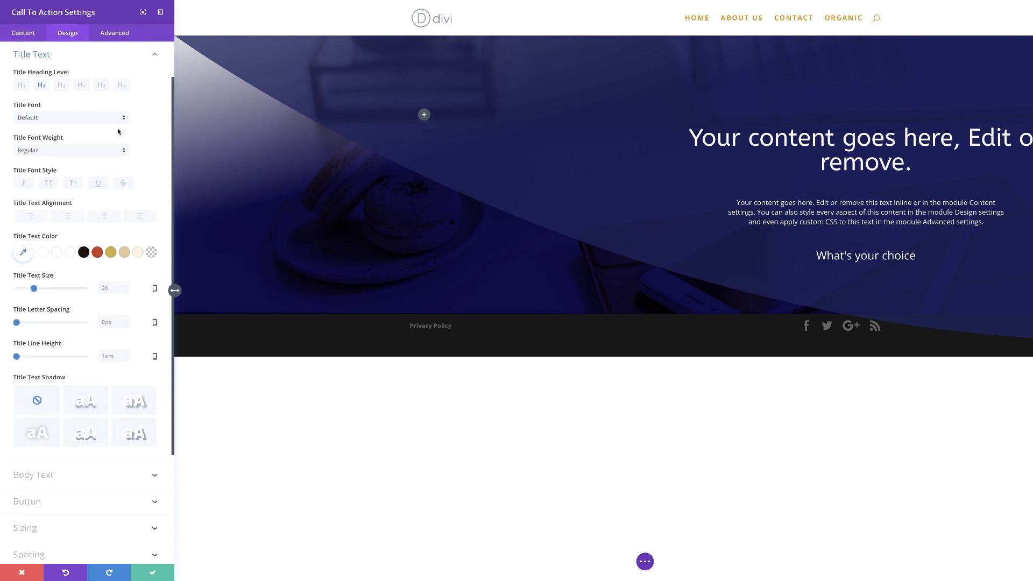
click(48, 184)
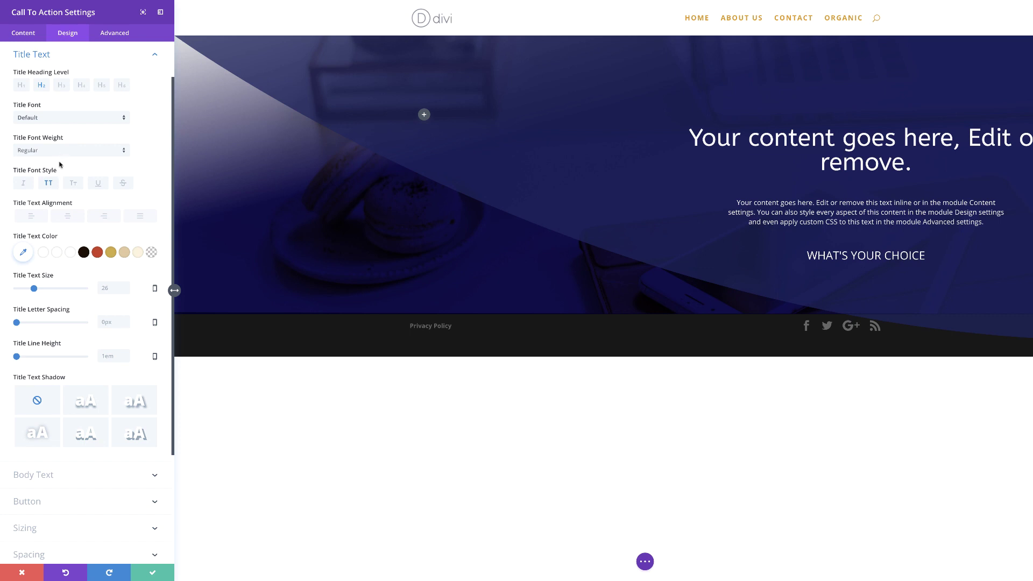
drag(17, 322, 20, 325)
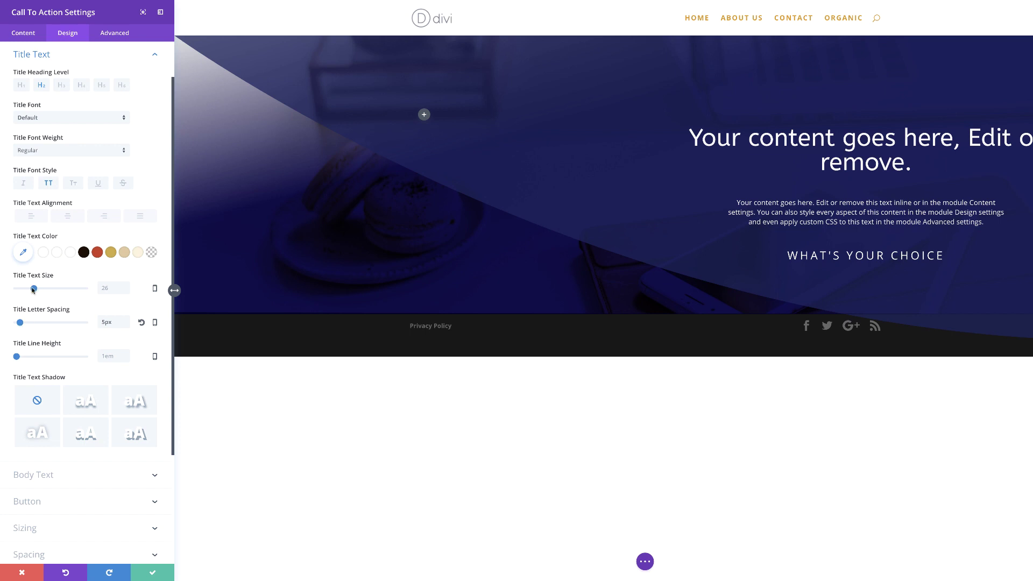
drag(33, 289, 27, 292)
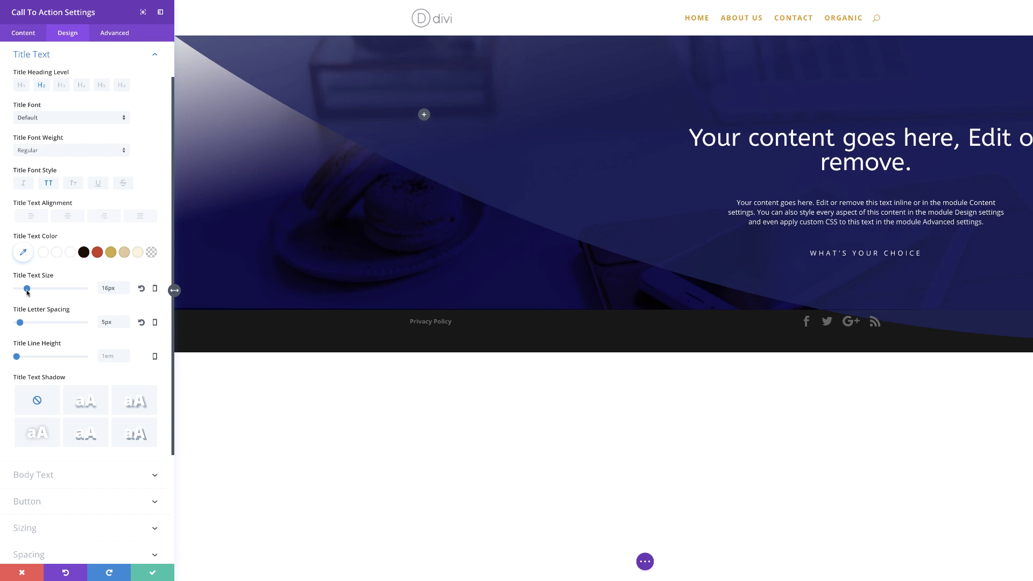
click(70, 218)
Save the call to action and add an Image module showing the white left-arrow graphic.
click(172, 289)
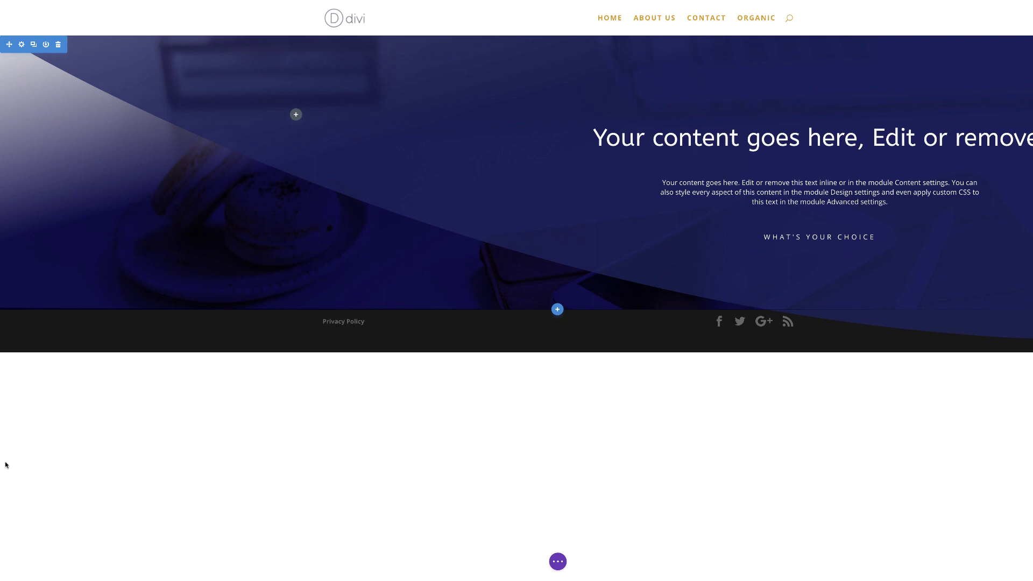
mouse_move(820, 258)
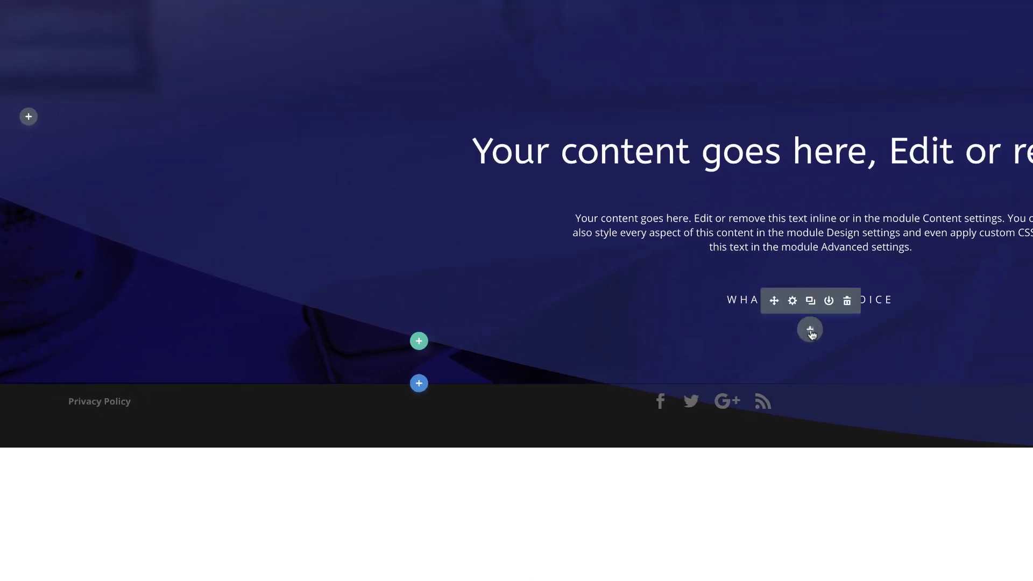
click(810, 330)
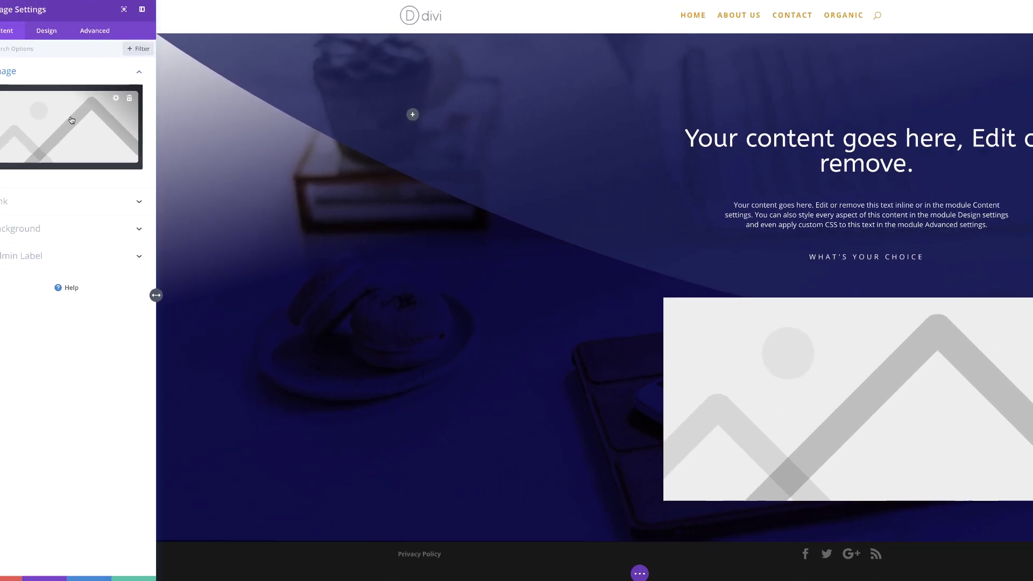
click(102, 116)
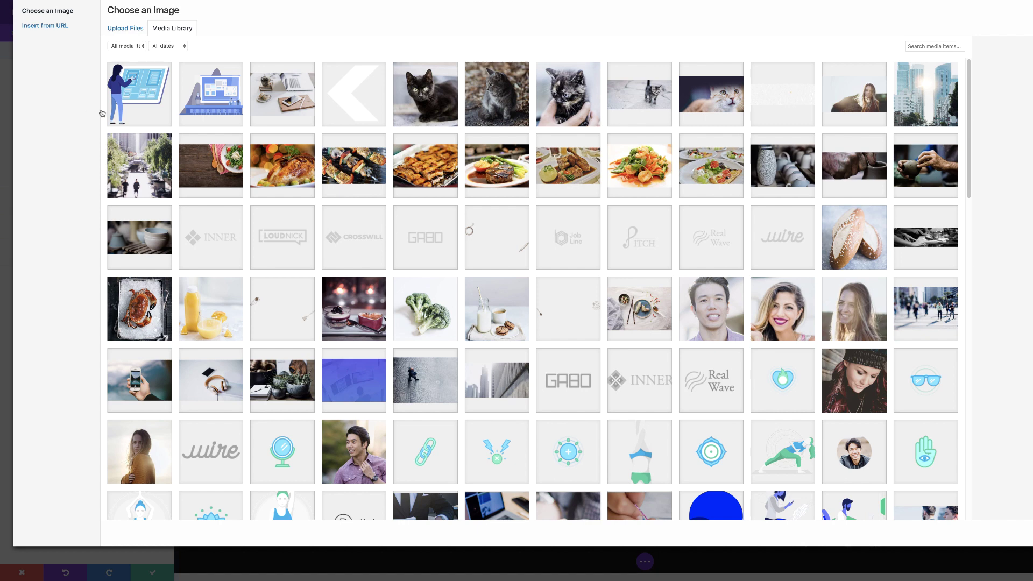
click(358, 95)
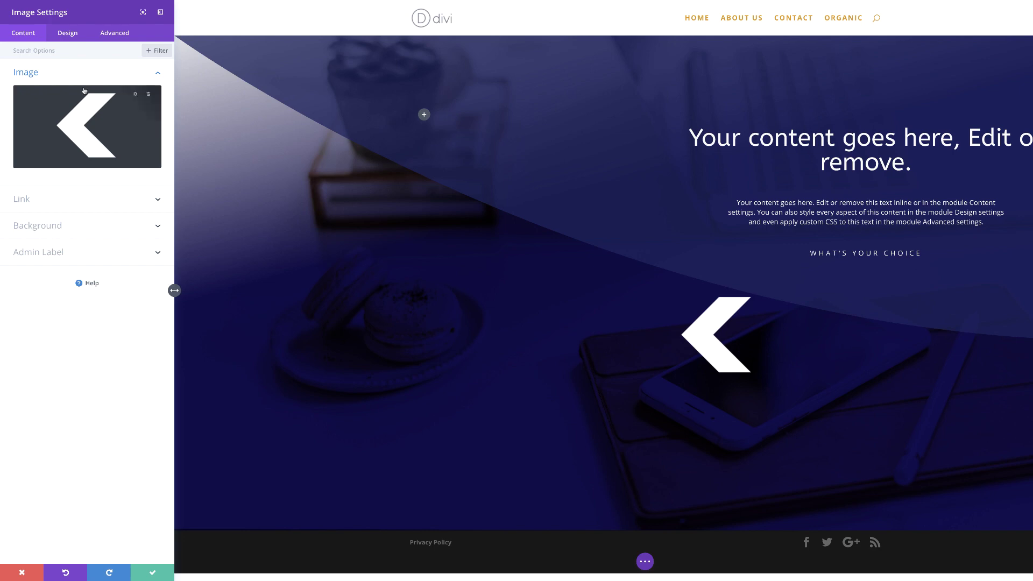
click(69, 35)
Set the arrow's width to 13% and give it a negative top margin (around -100px).
click(65, 95)
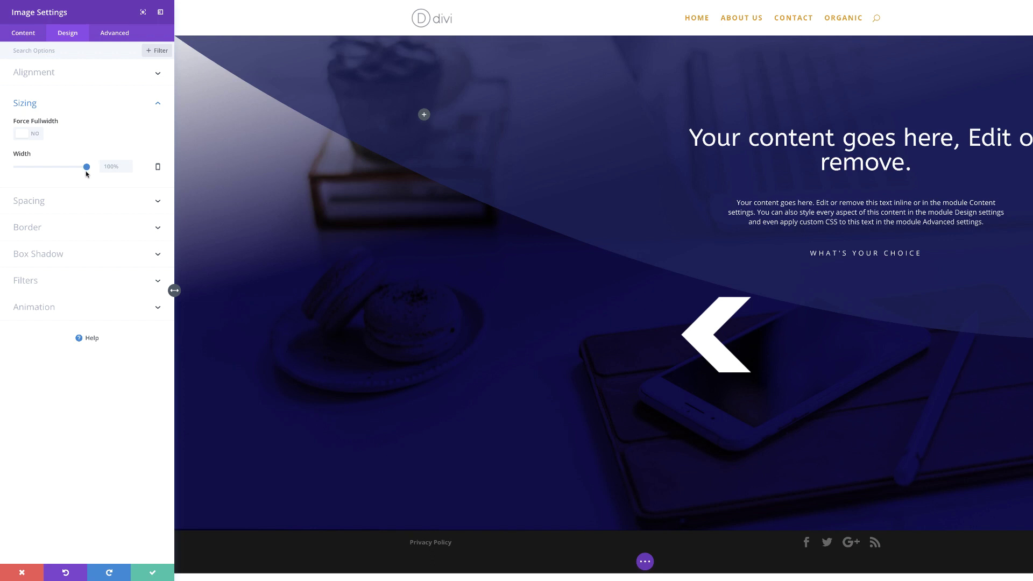
click(104, 166)
text(13)
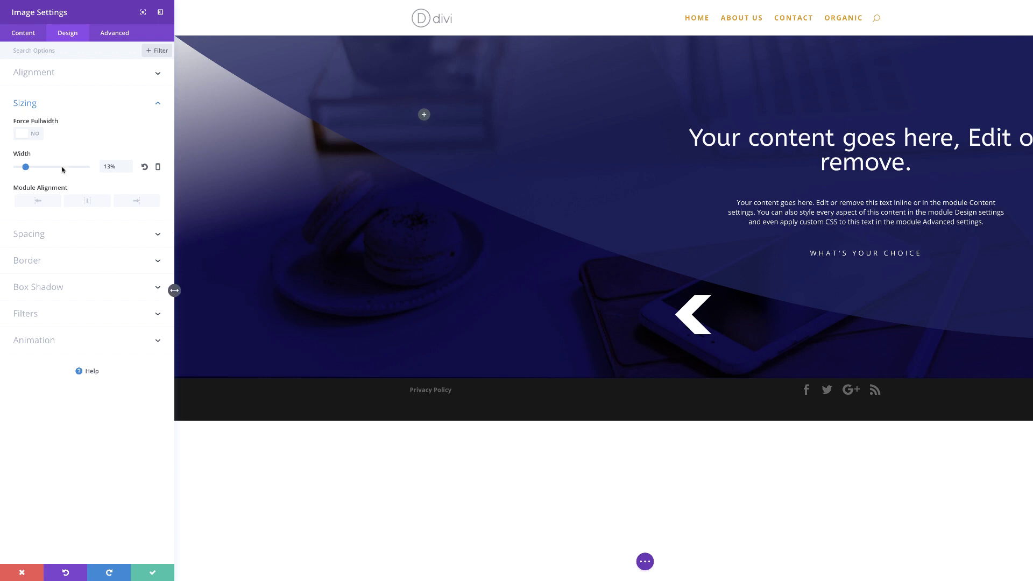
click(41, 239)
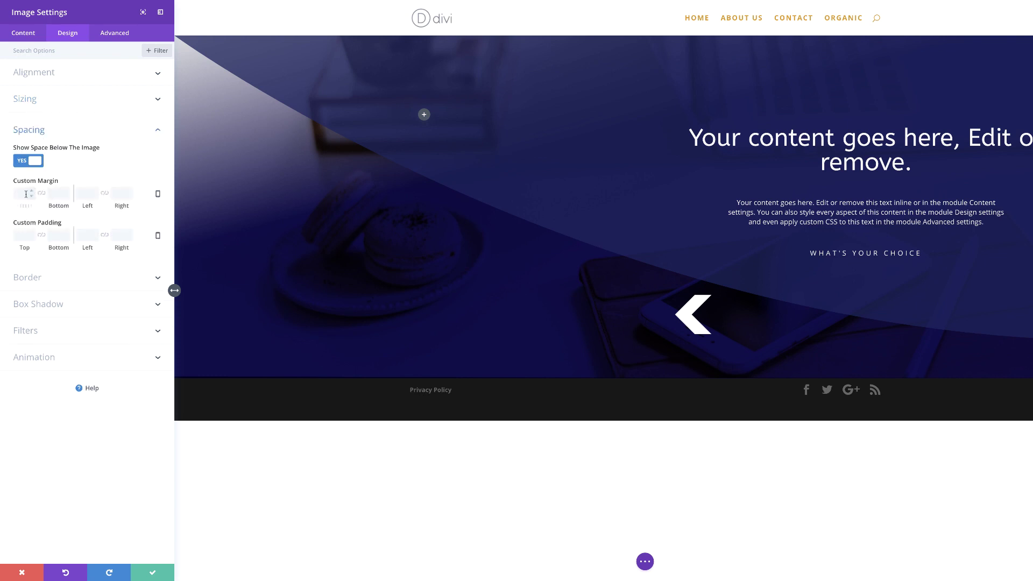
click(26, 194)
text(-100px)
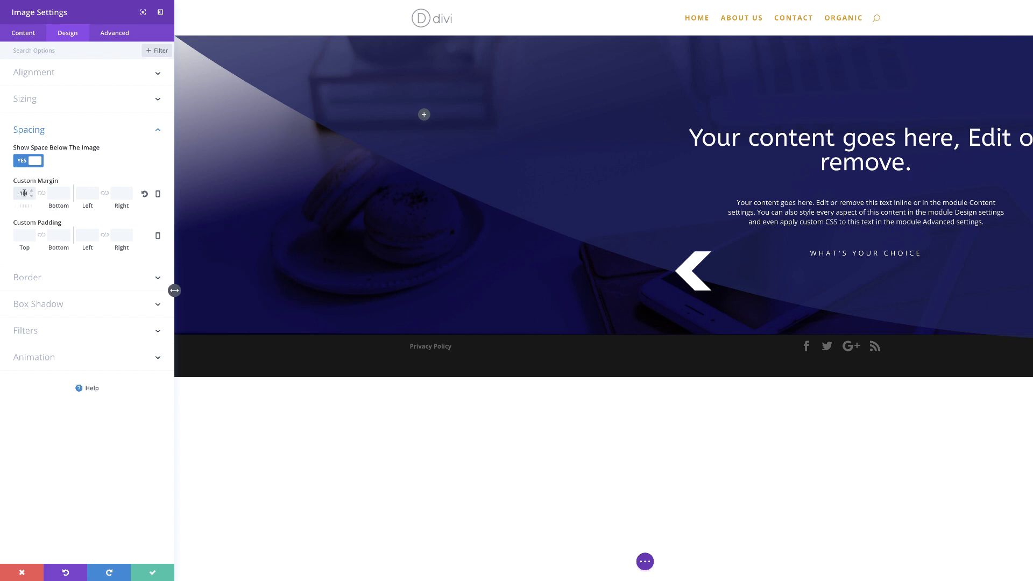
drag(26, 205, 6, 206)
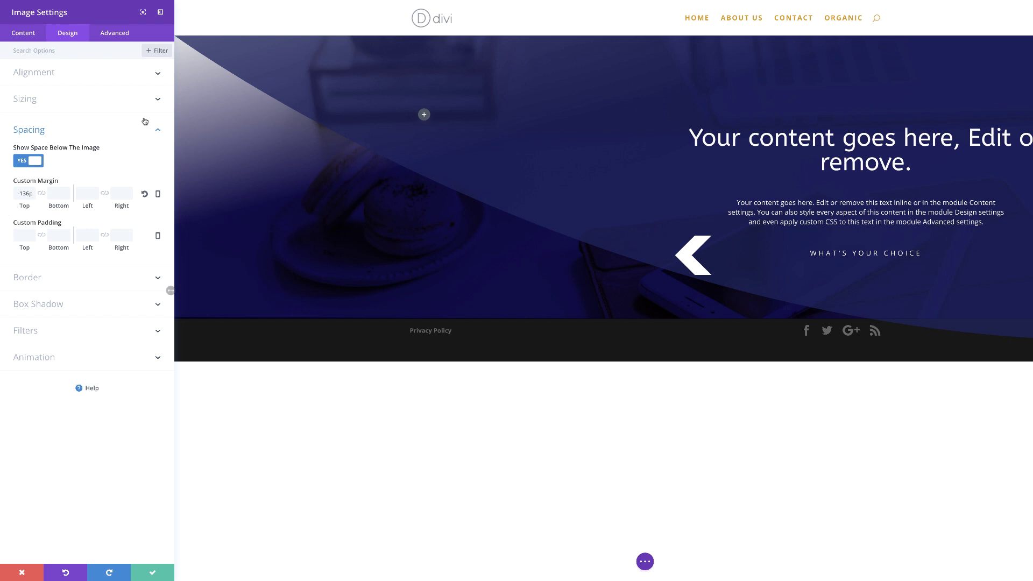
Hide the arrow on phone and tablet, then save the image settings.
click(115, 35)
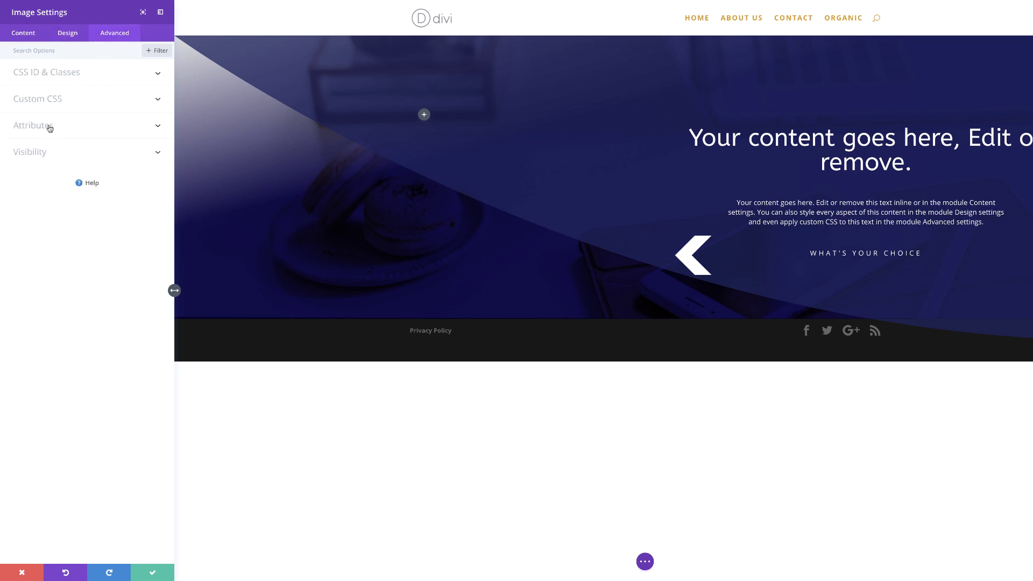
click(40, 153)
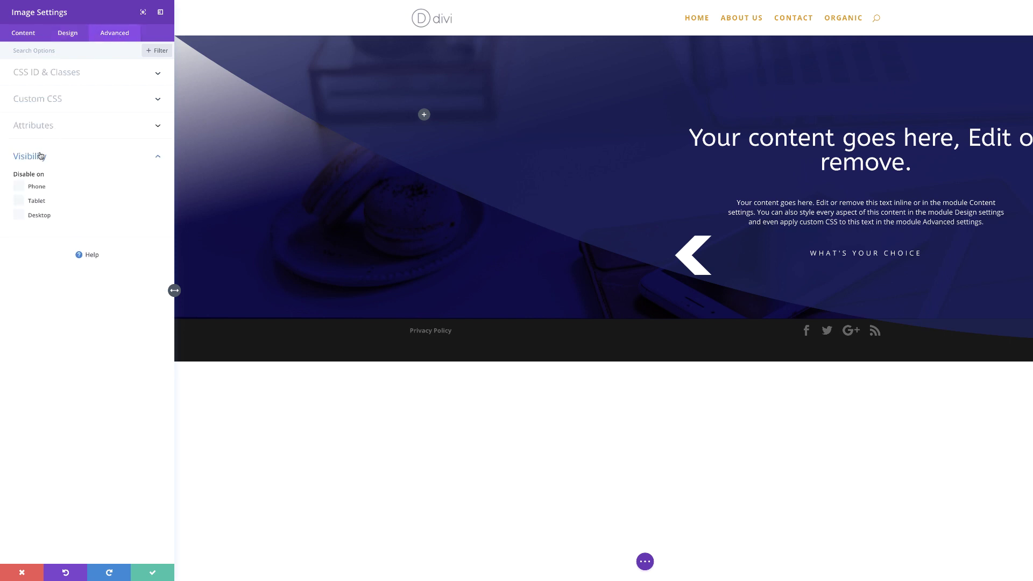
click(20, 201)
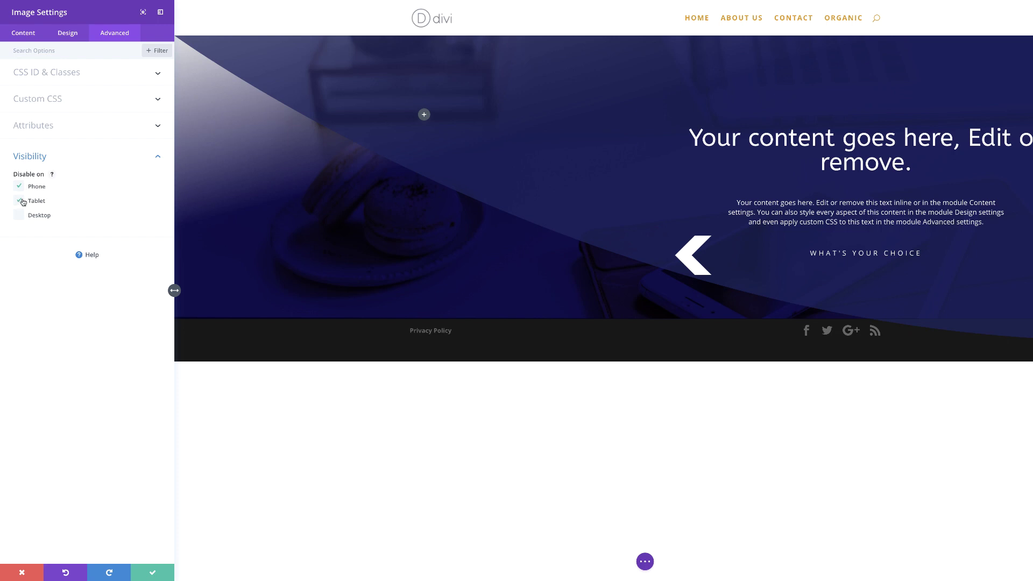
click(153, 572)
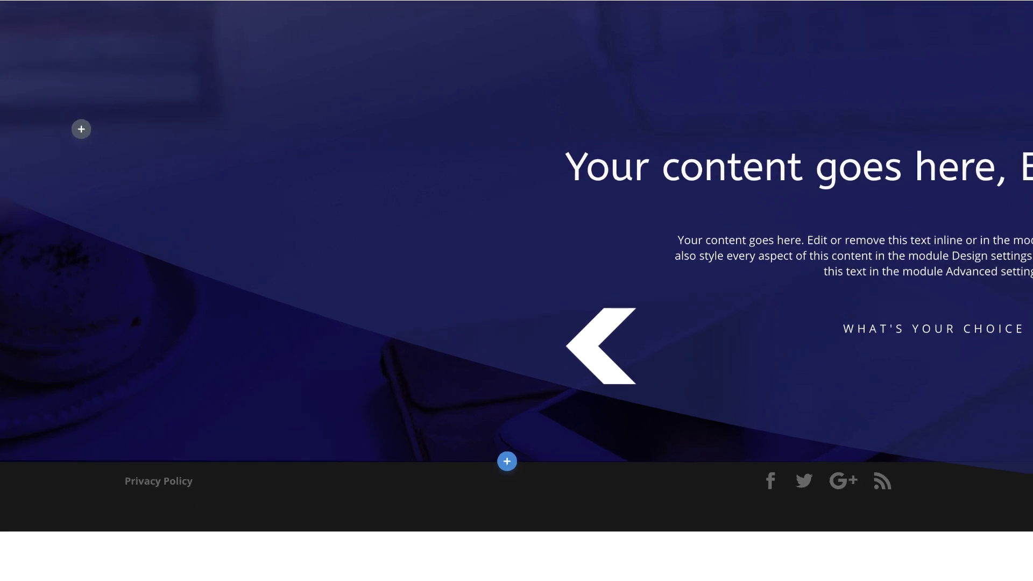
Add a new three-column row to the hero section.
click(507, 410)
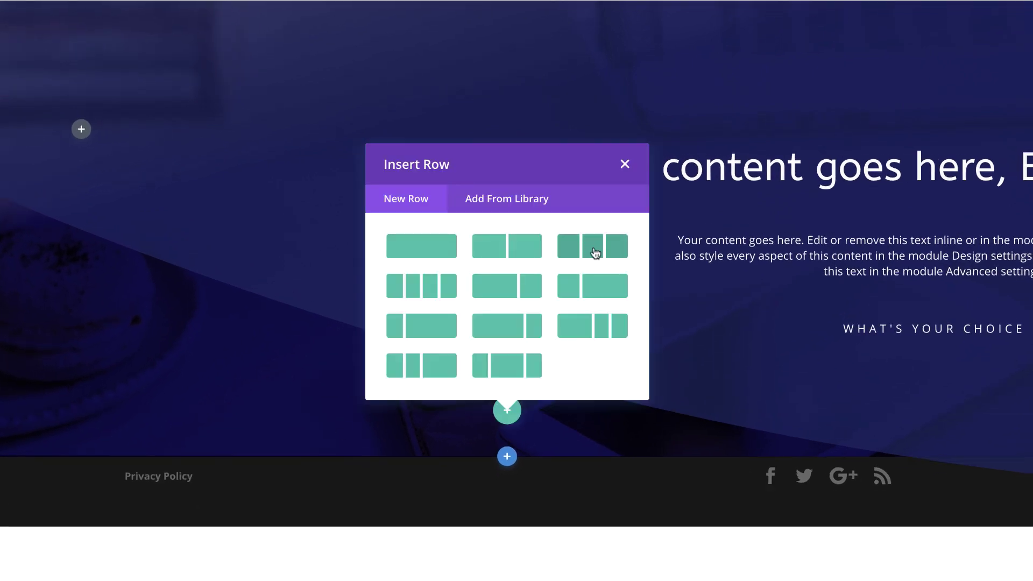
click(595, 253)
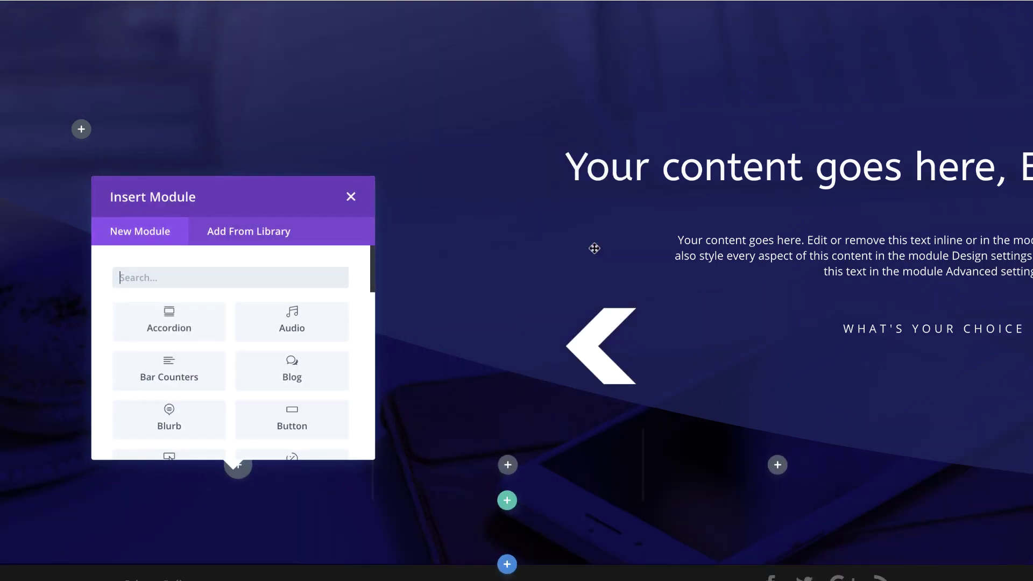
click(351, 197)
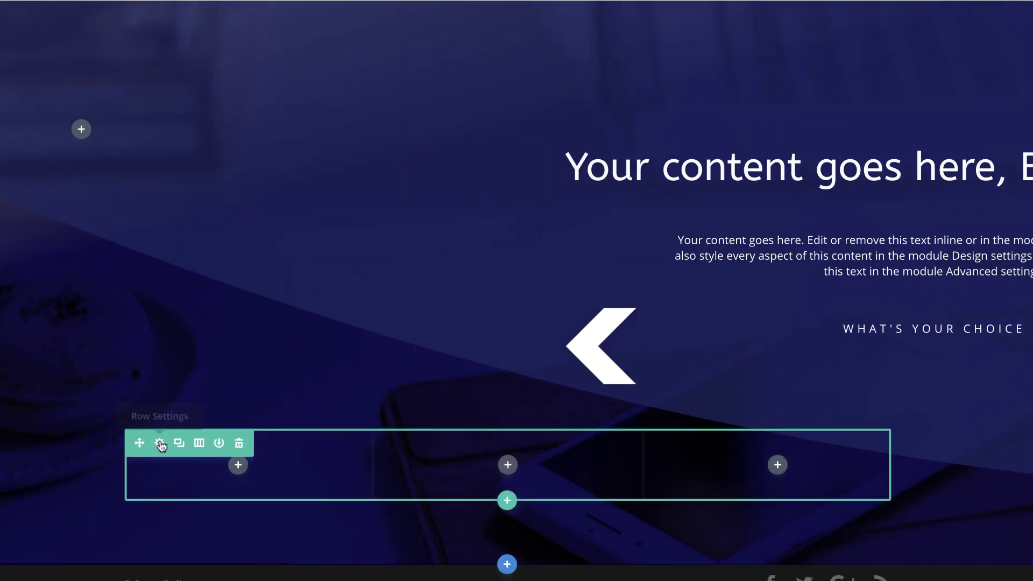
Left-align the row, set a 1030px custom width and gutter width 1, then save.
click(160, 444)
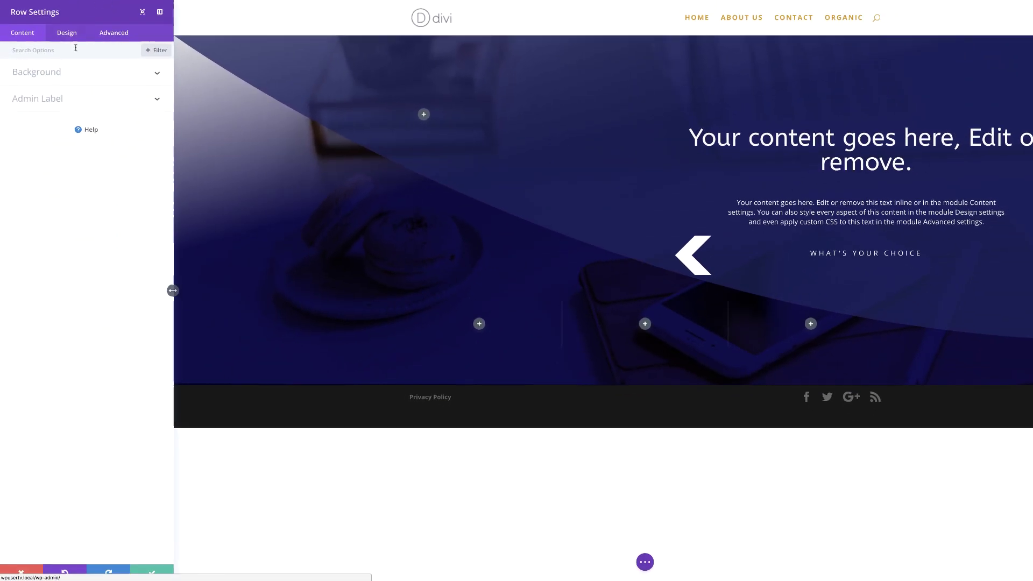
click(69, 33)
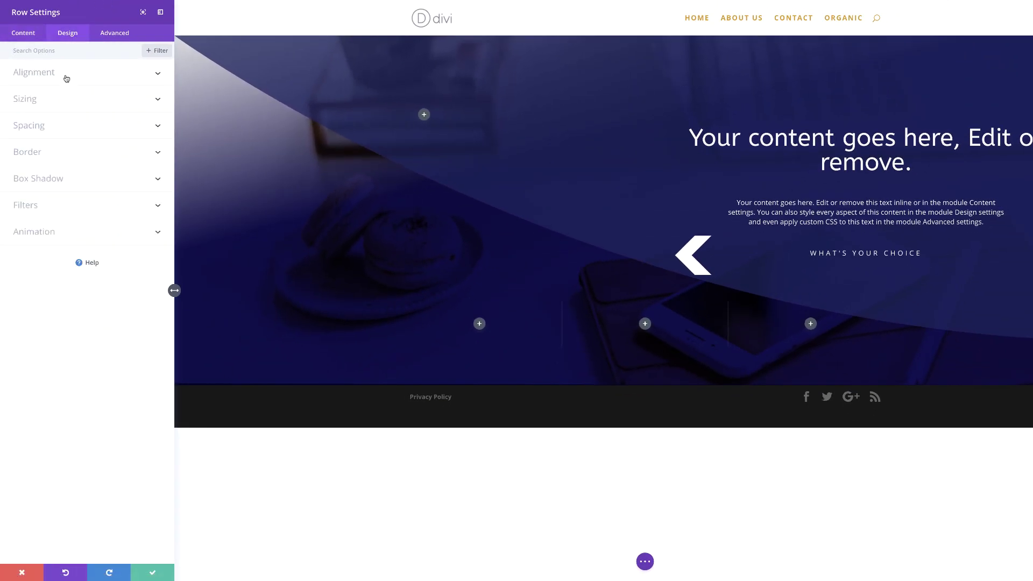
click(54, 75)
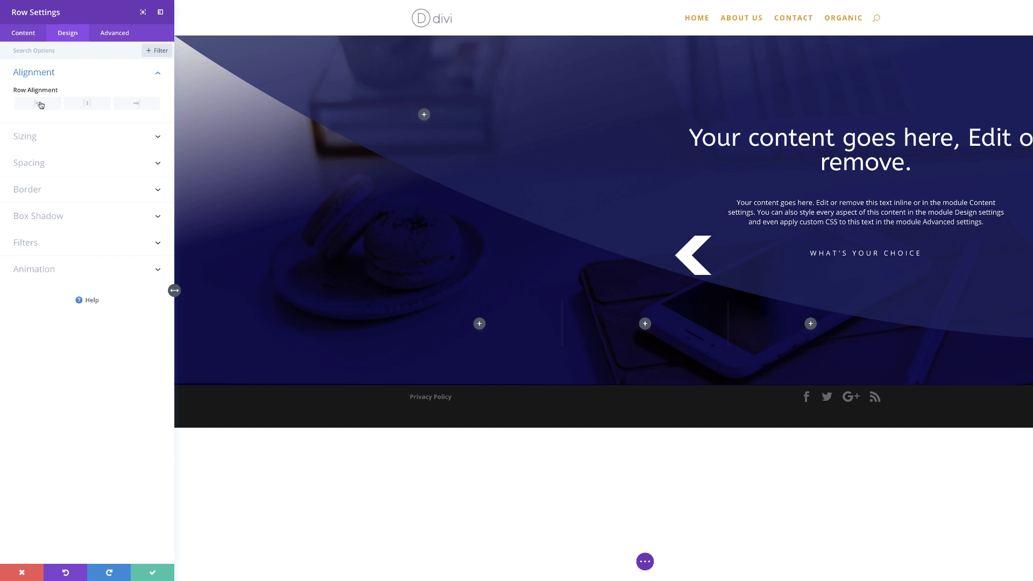
click(41, 105)
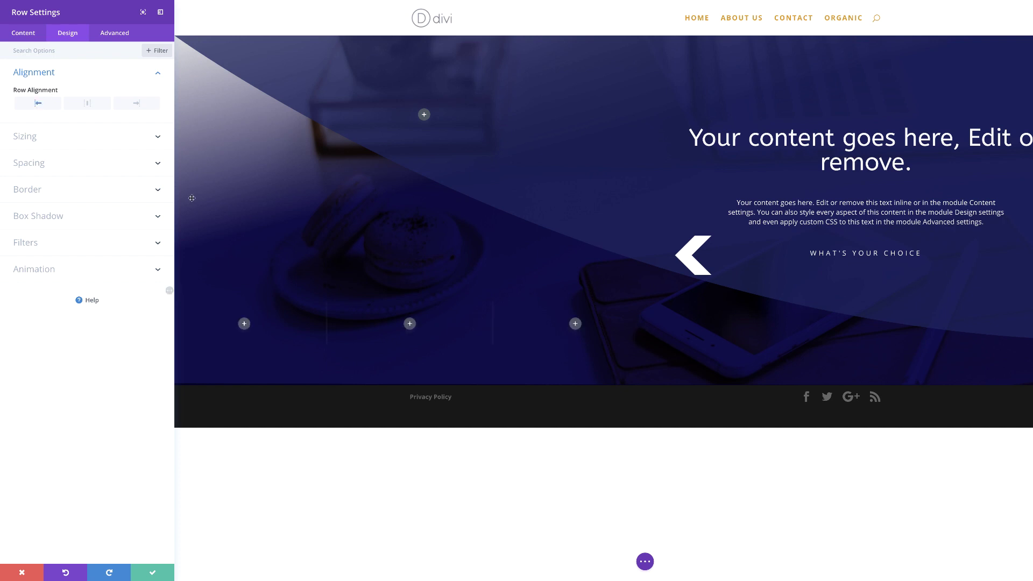
click(76, 141)
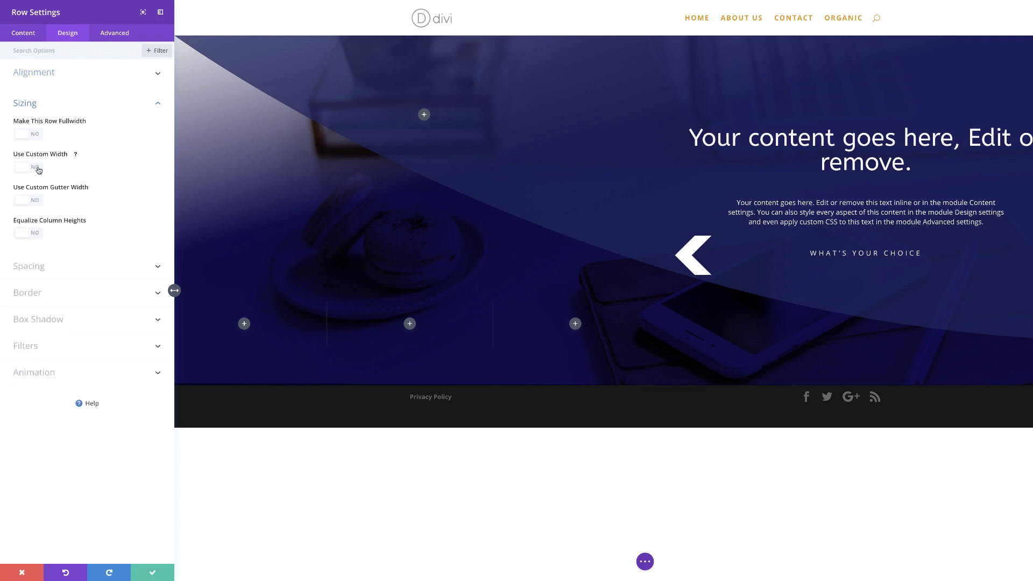
click(38, 171)
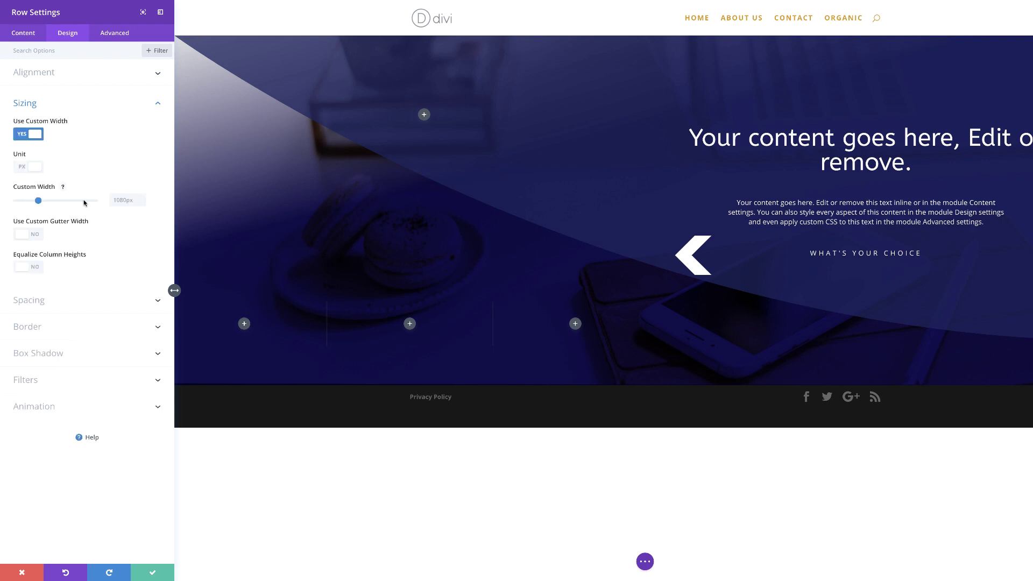
click(123, 200)
key(BackSpace)
text(30)
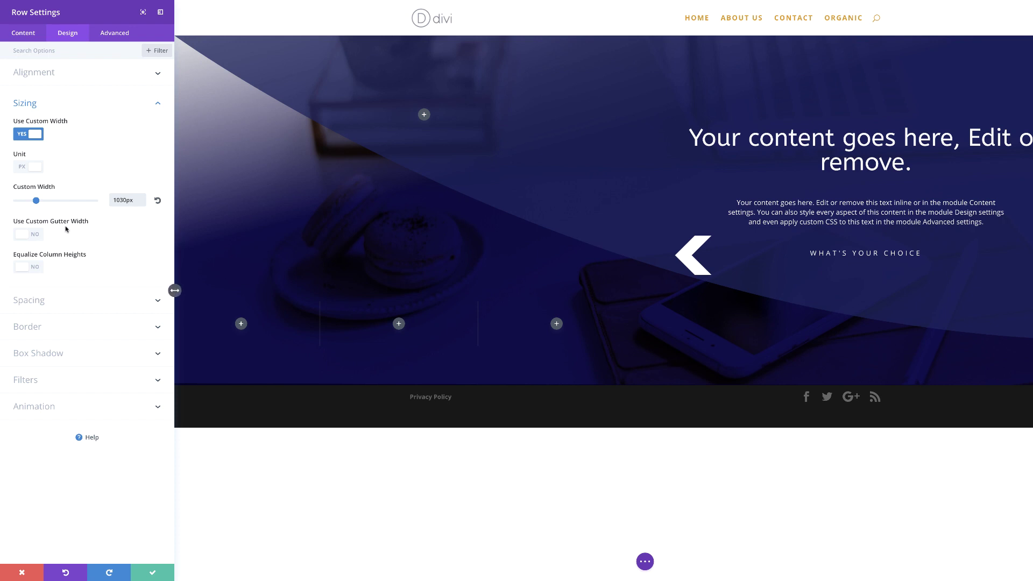
click(37, 236)
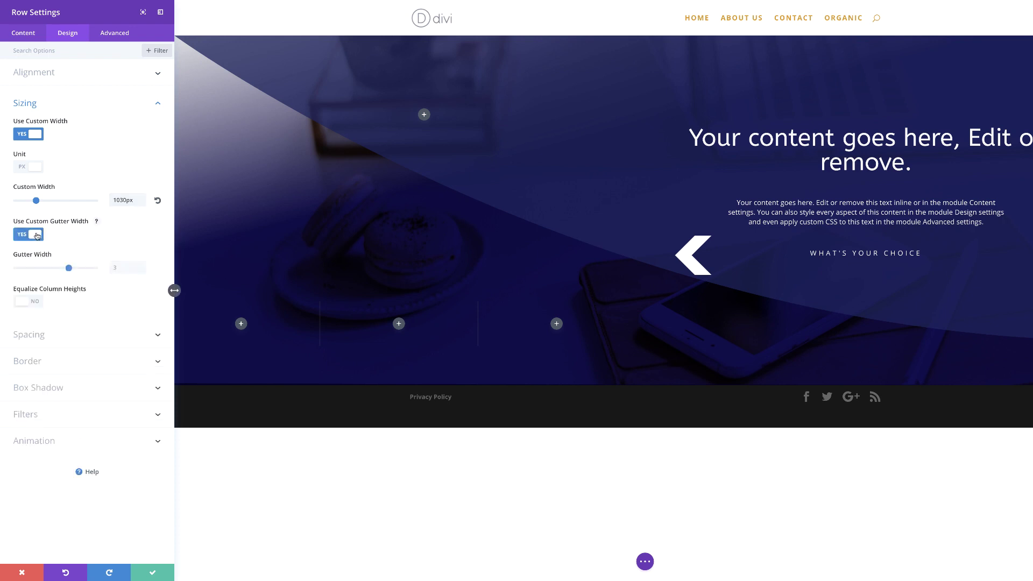
drag(64, 270, 20, 275)
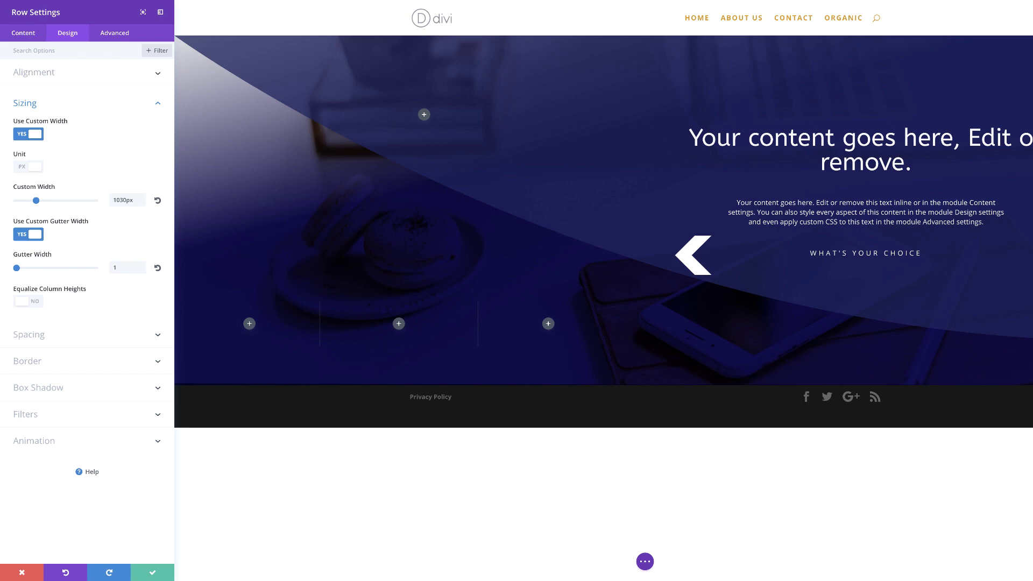
click(149, 571)
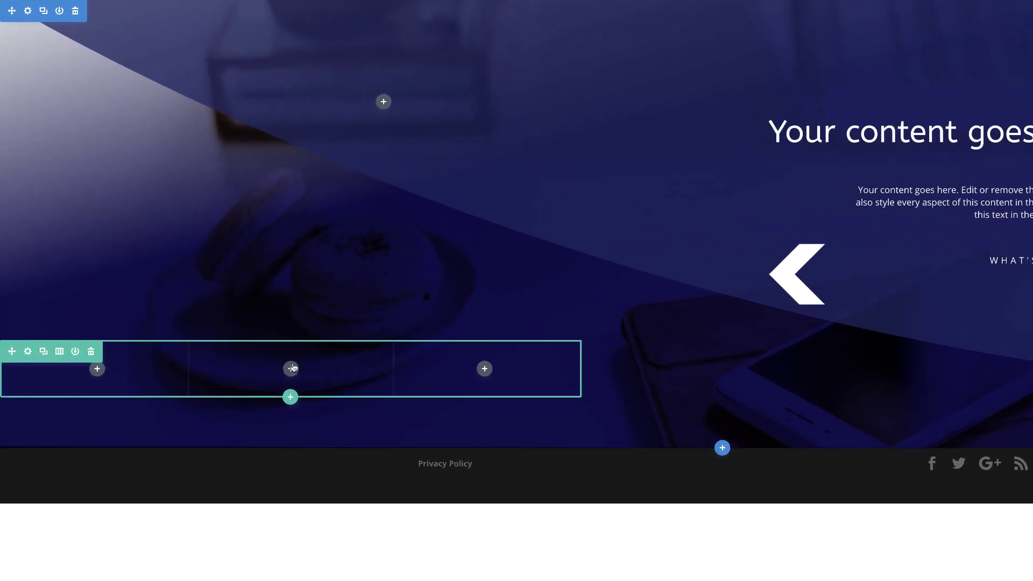
Add a blurb to the middle column using the woman-at-dashboard illustration as its image.
click(292, 369)
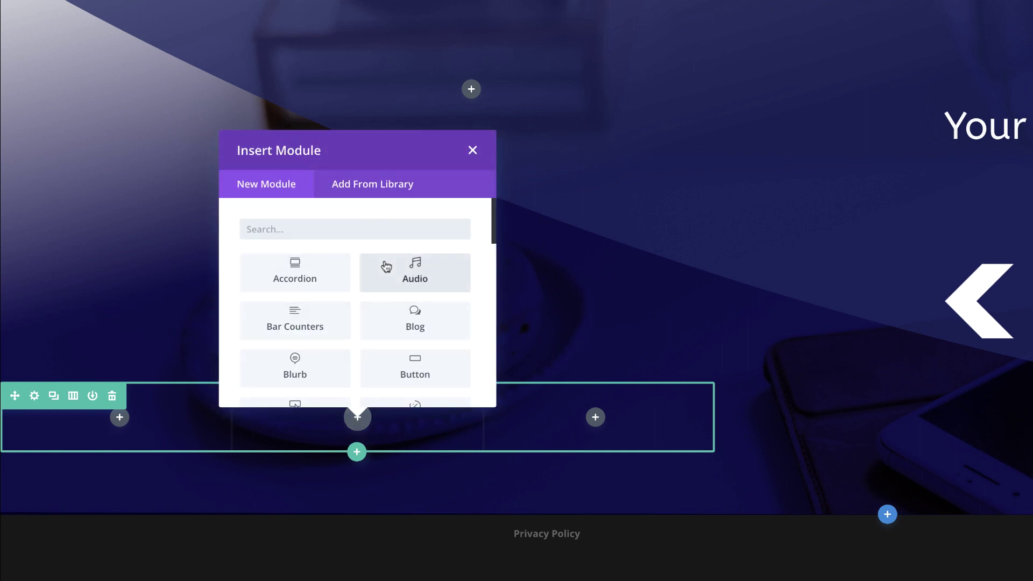
click(303, 369)
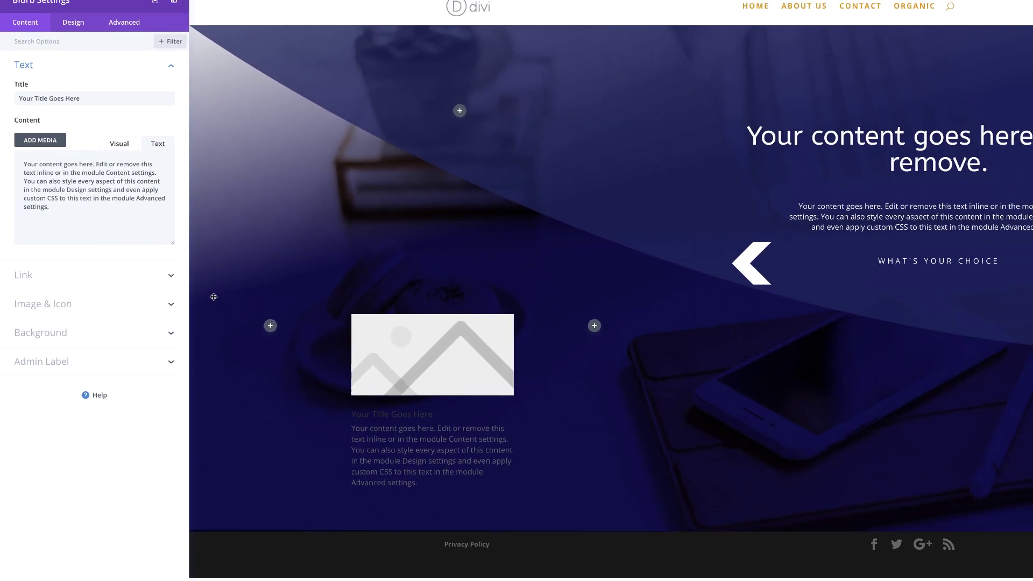
click(59, 301)
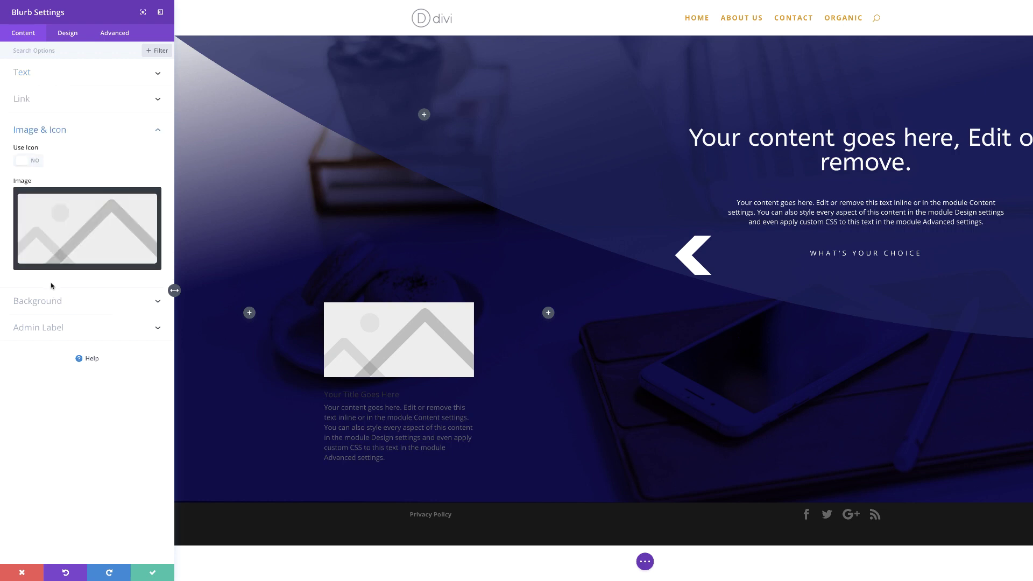
click(93, 223)
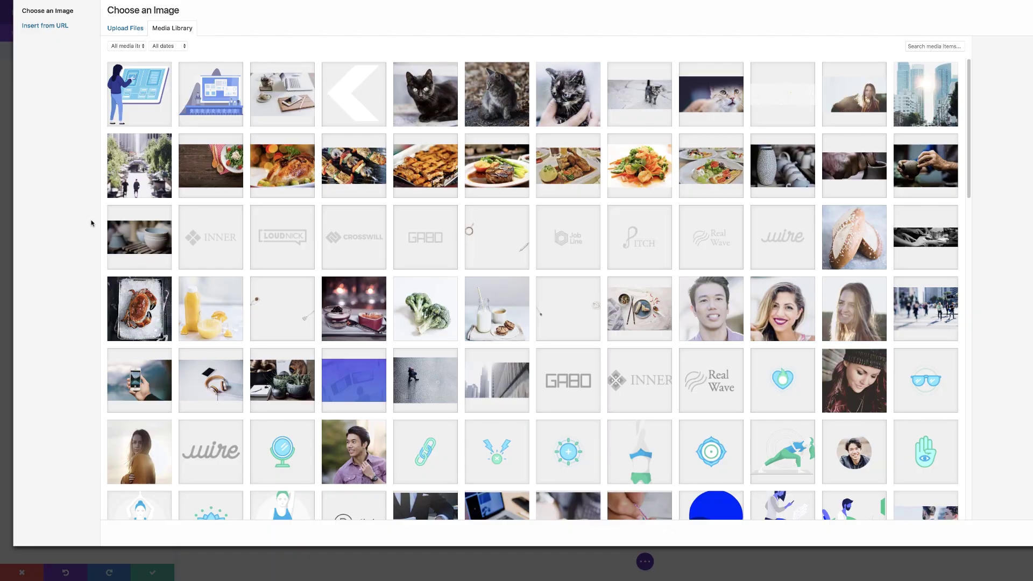
click(150, 98)
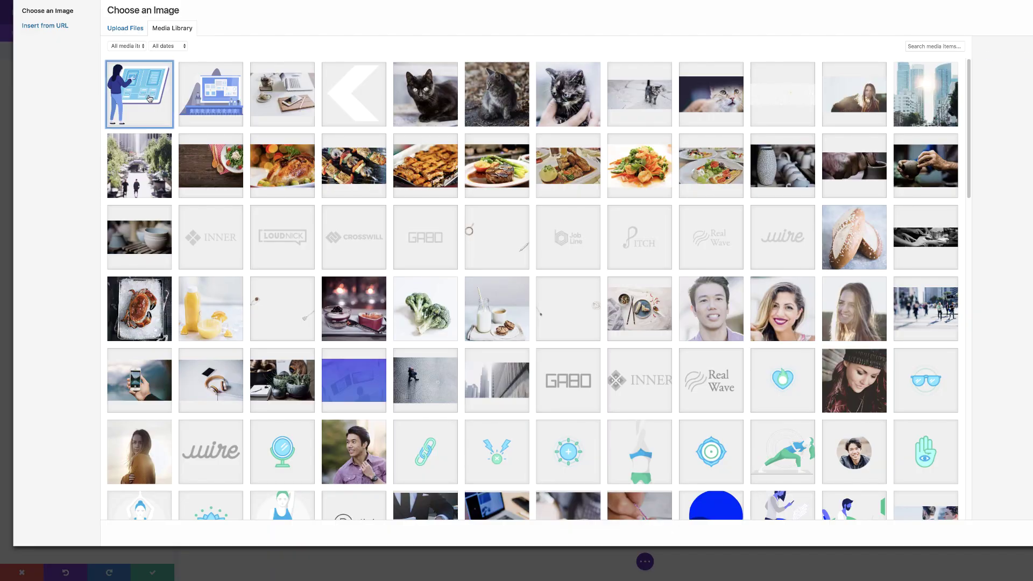
click(1001, 533)
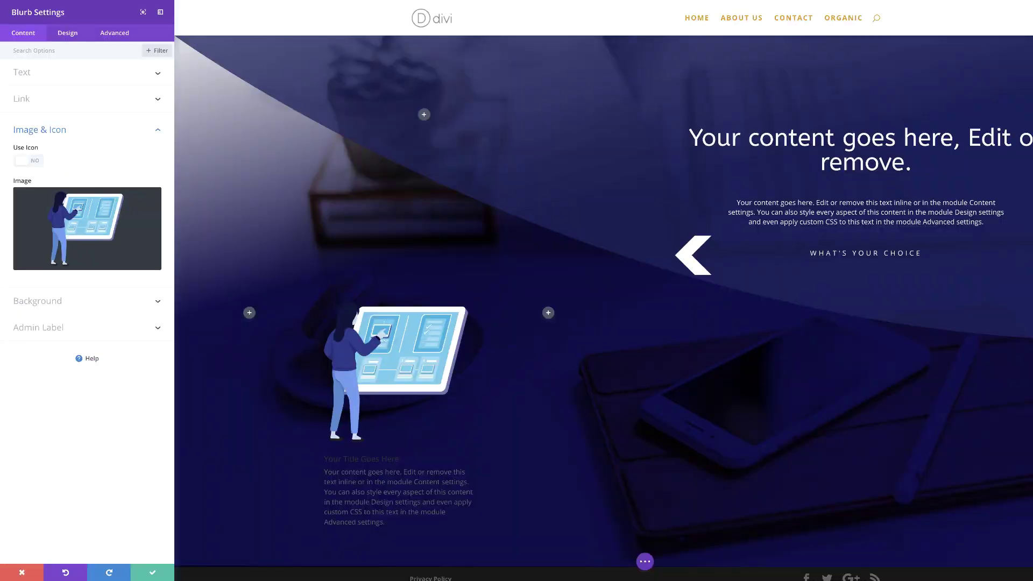
Give the blurb a white background colour.
click(48, 301)
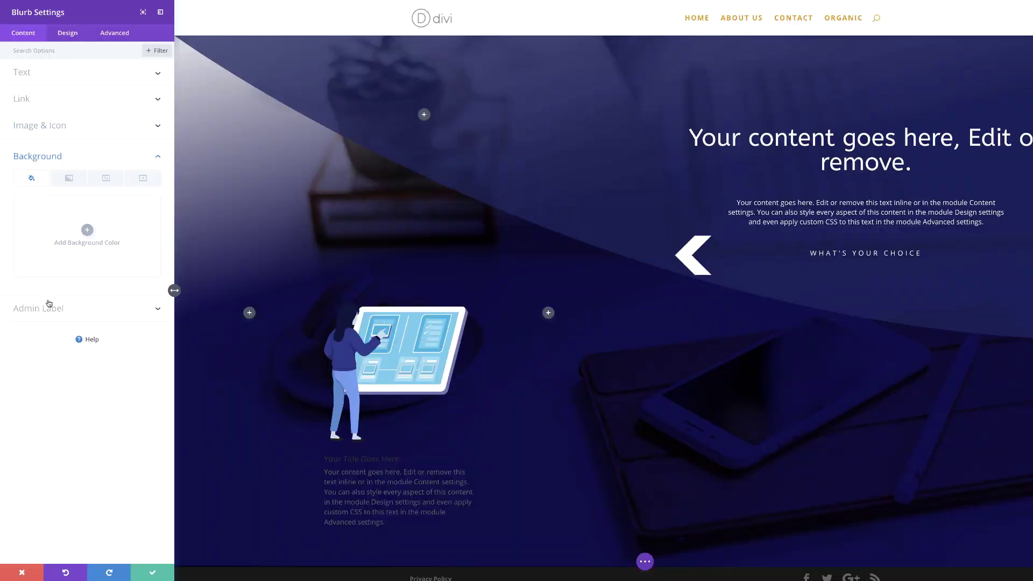
click(87, 230)
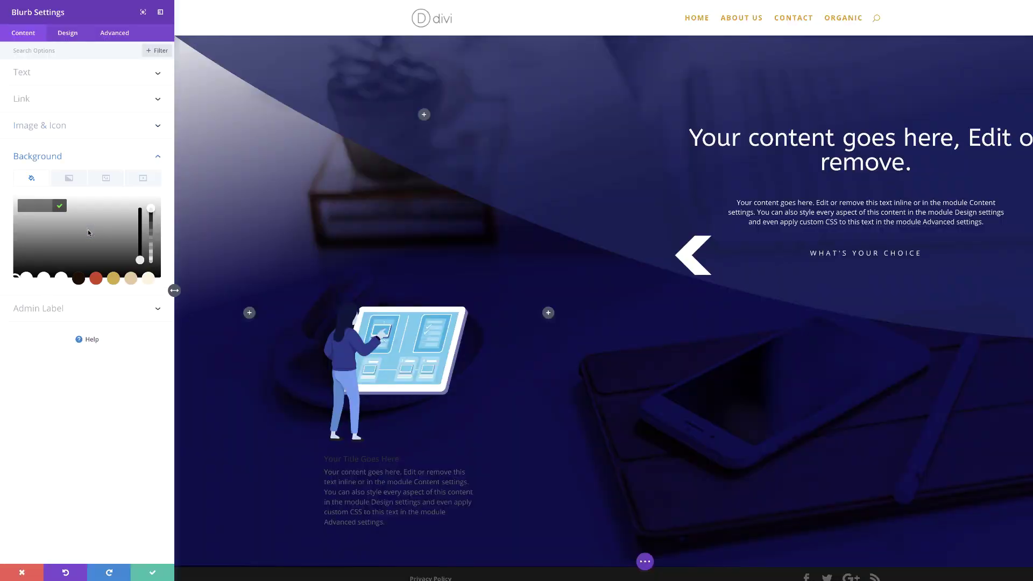
click(61, 279)
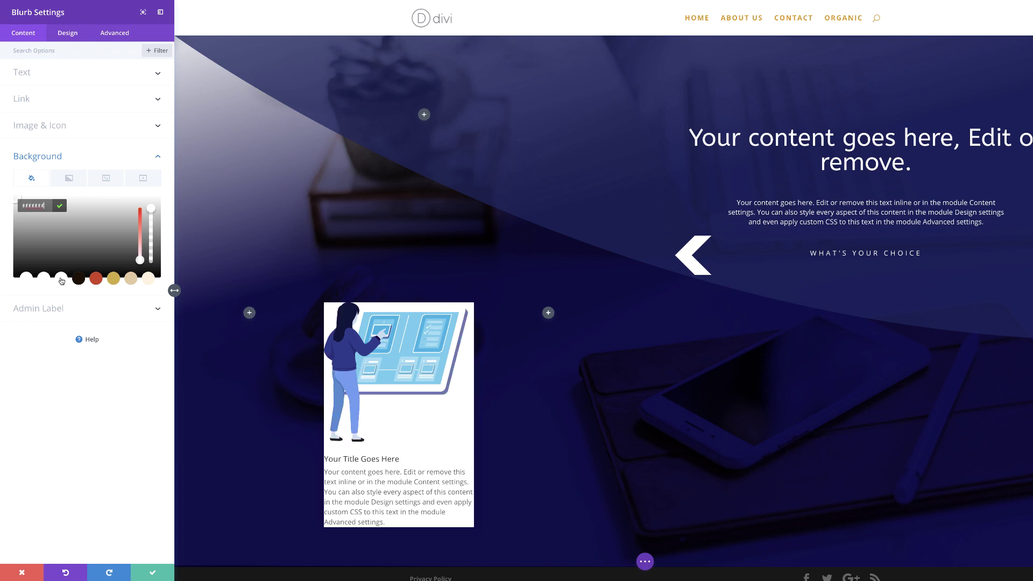
click(75, 36)
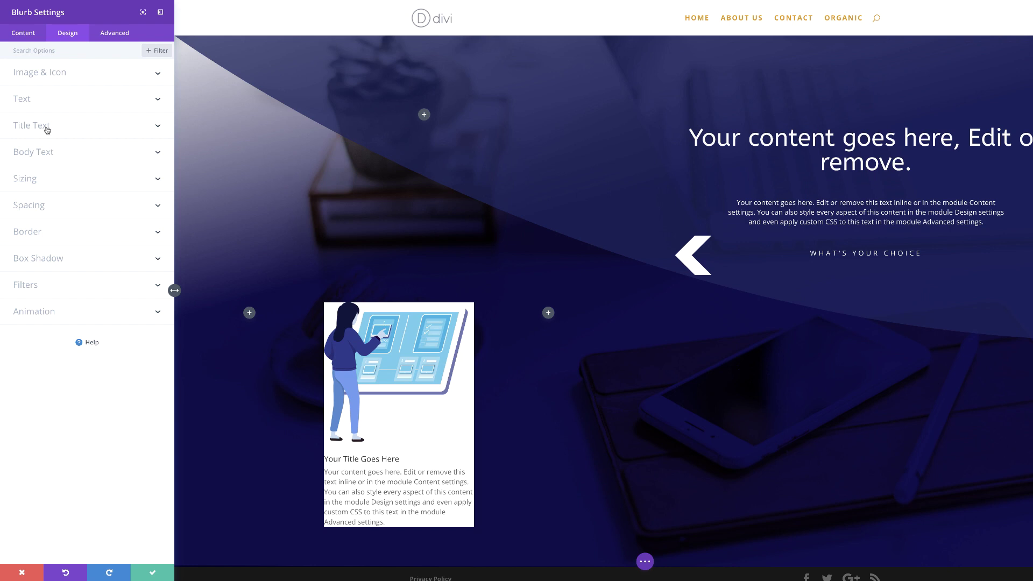
Style the blurb title Ultra Bold, uppercase, centred and dark blue #485990.
click(47, 128)
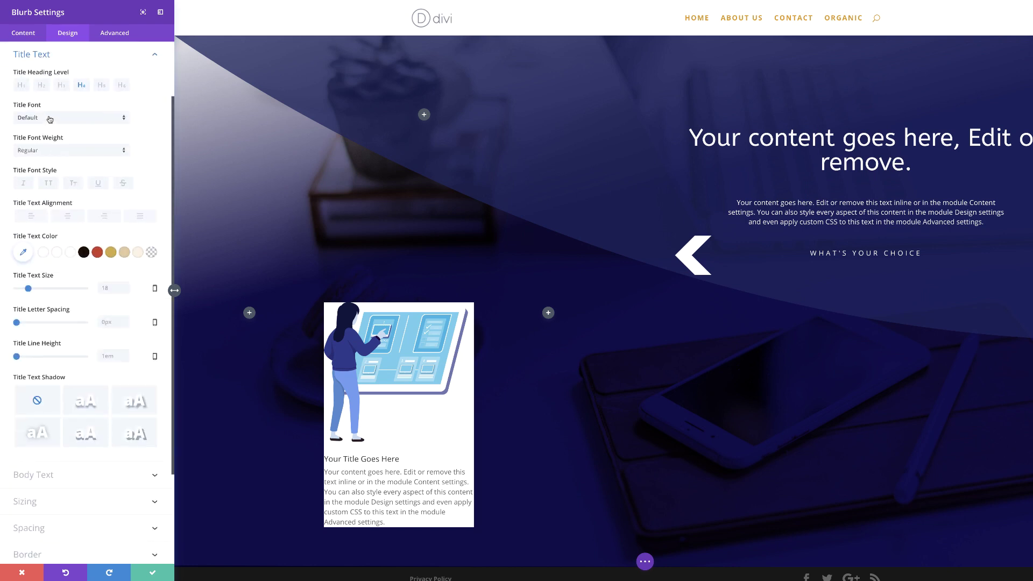
click(49, 153)
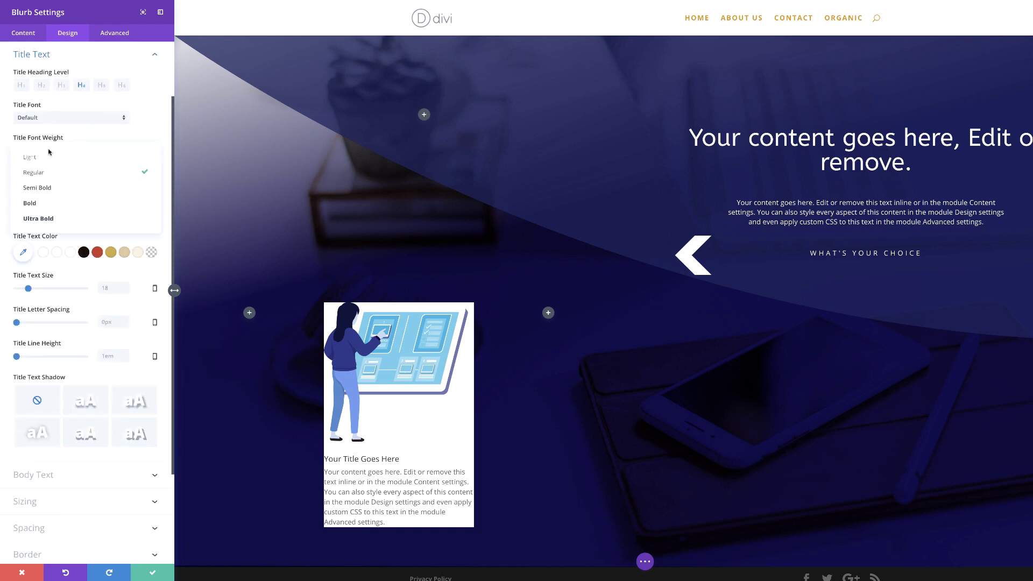
click(51, 214)
click(49, 183)
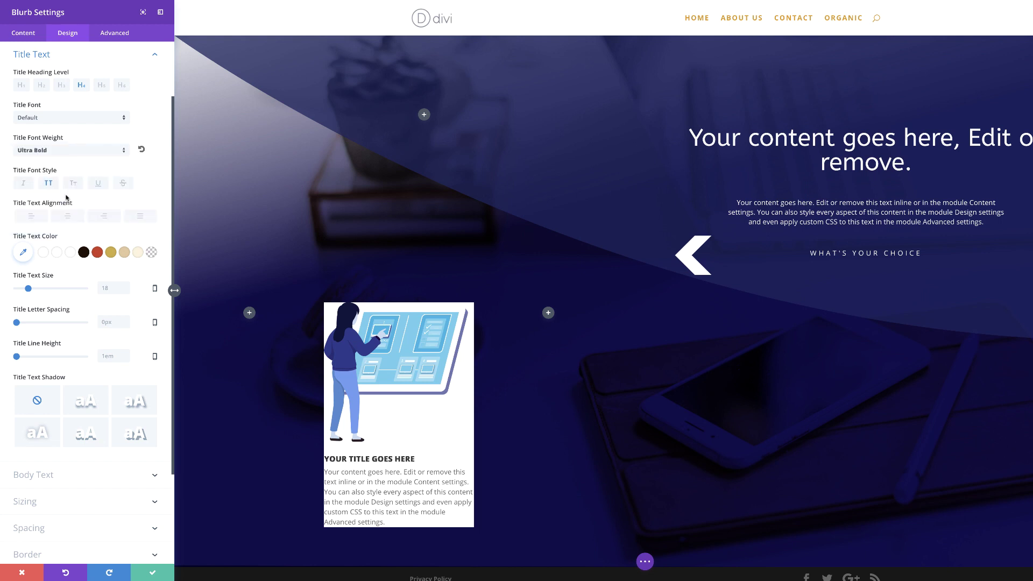
click(68, 216)
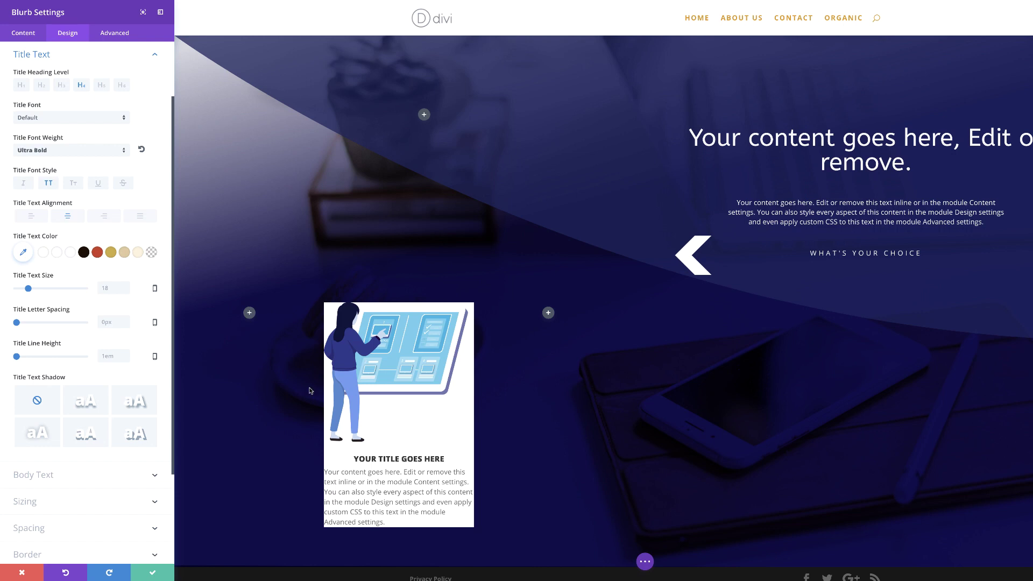
click(23, 252)
click(34, 260)
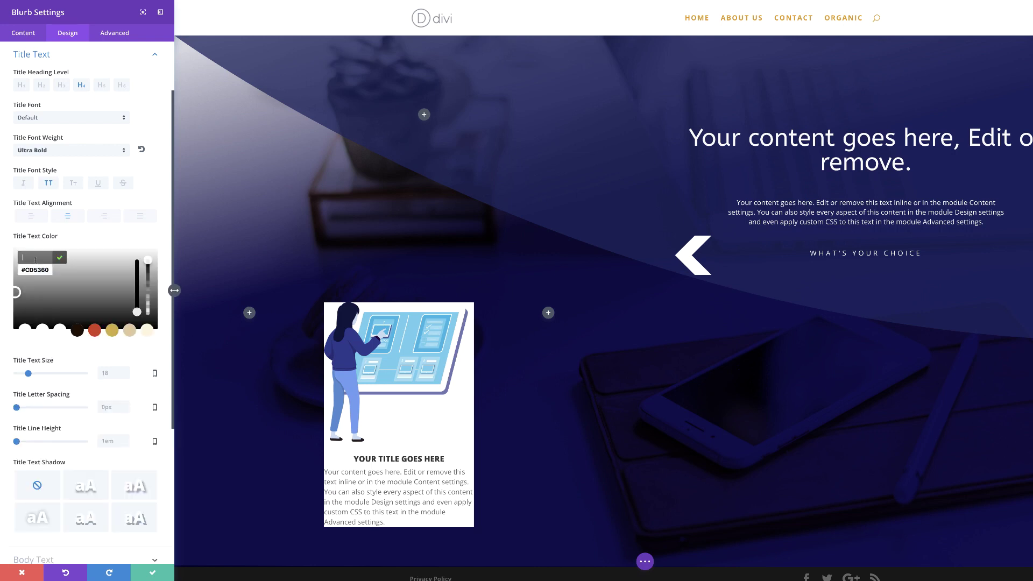
text(#485990)
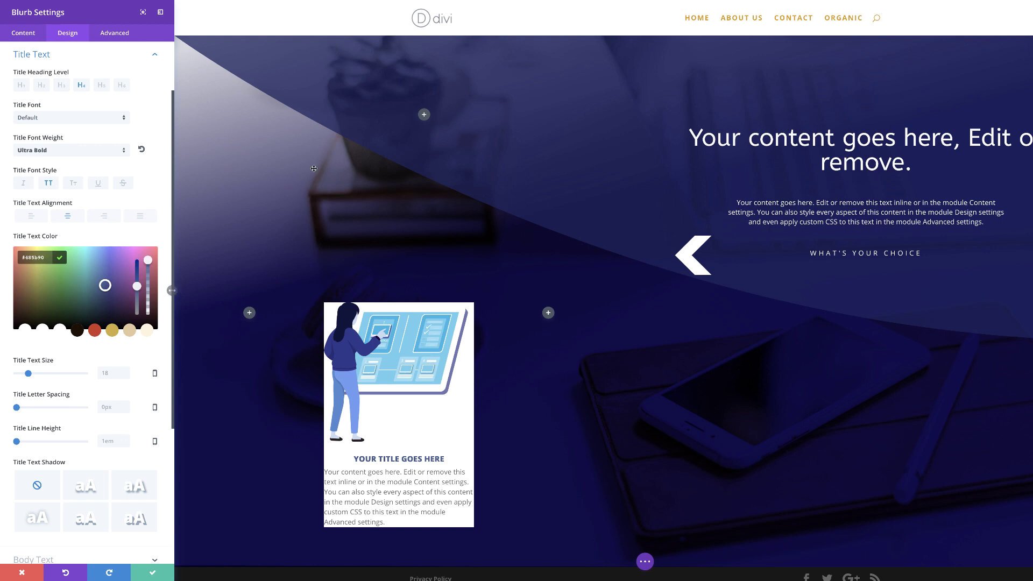
click(156, 57)
Centre the blurb body text, adjust its size, and colour it #485990.
click(51, 153)
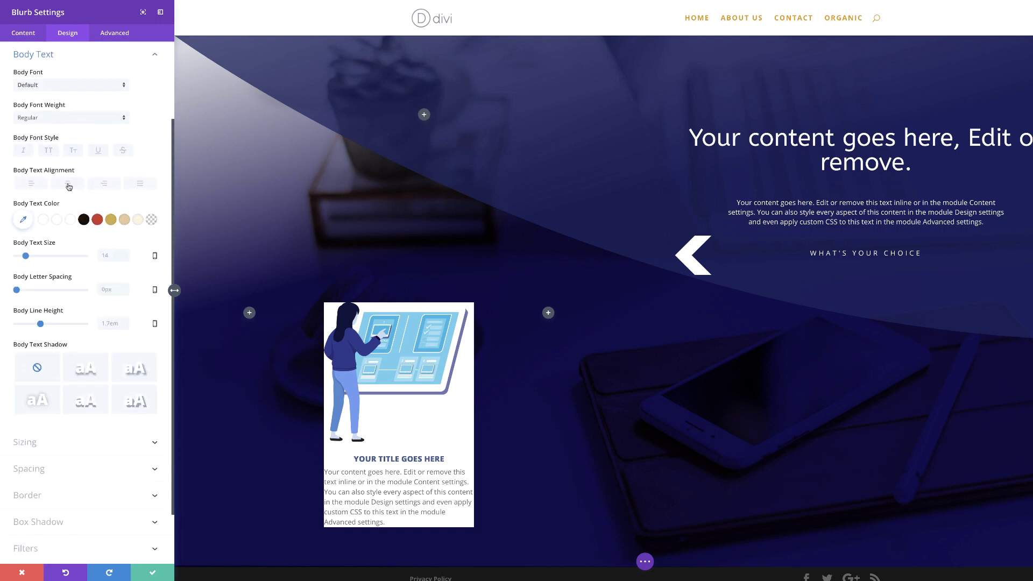
click(69, 186)
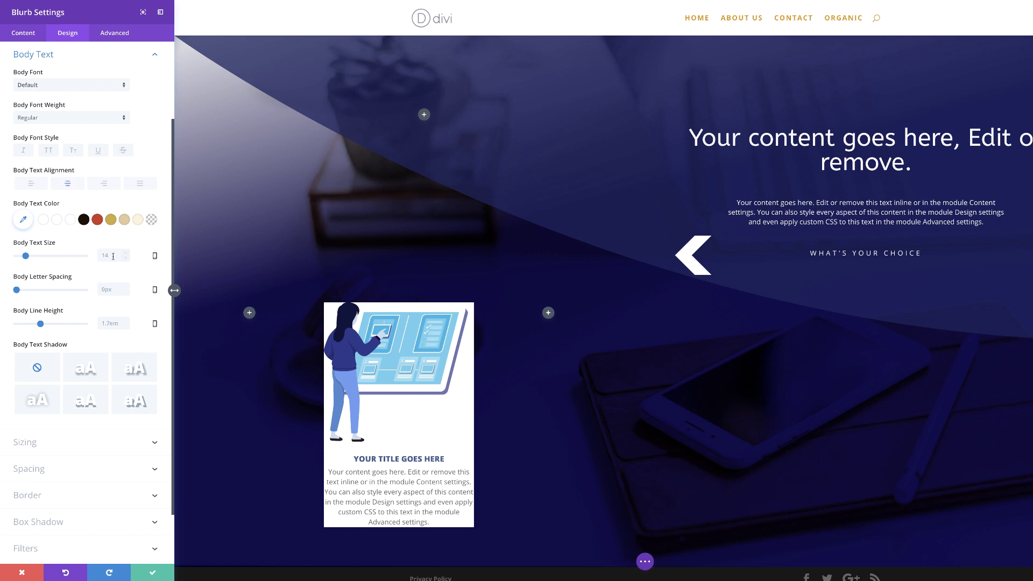
click(107, 253)
click(23, 219)
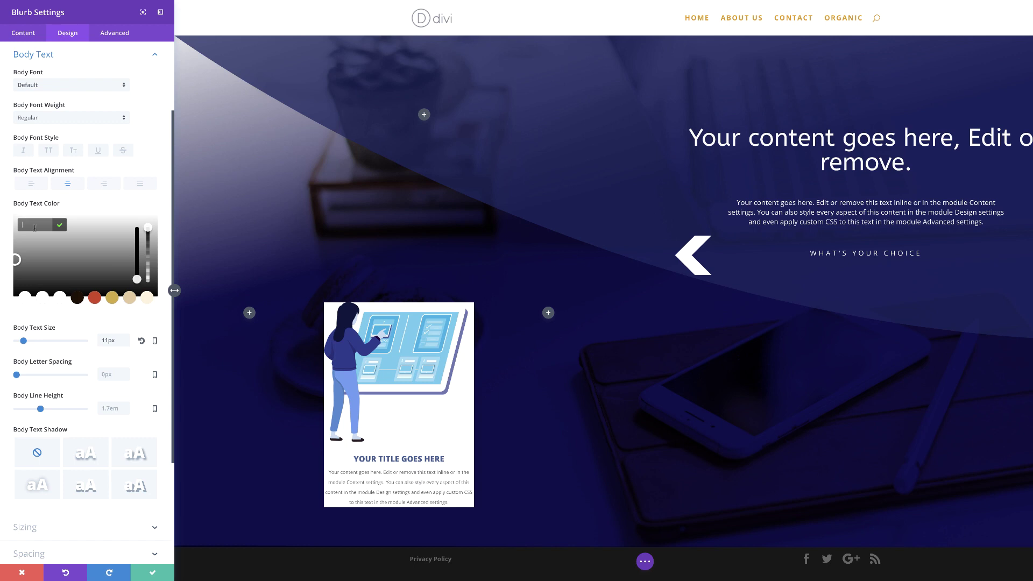
text(#485990)
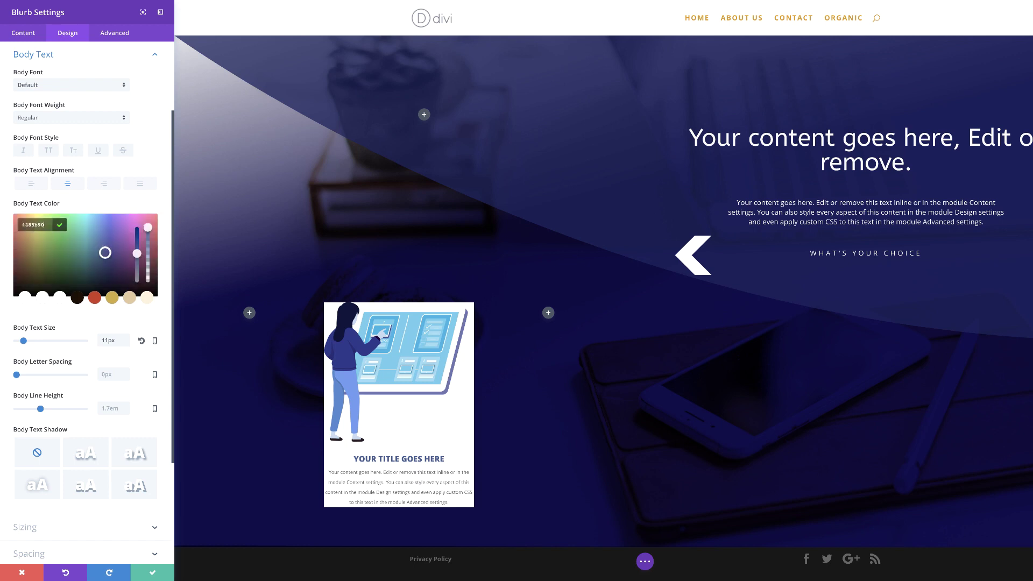
Size the blurb with a half-width image, 250px content width and 72% module width.
click(44, 530)
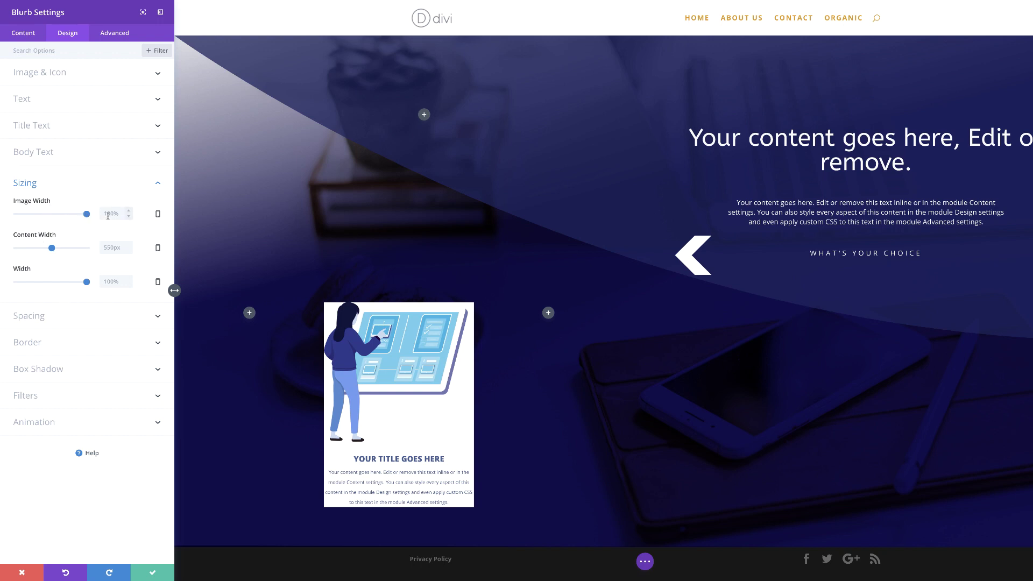
drag(88, 216, 52, 218)
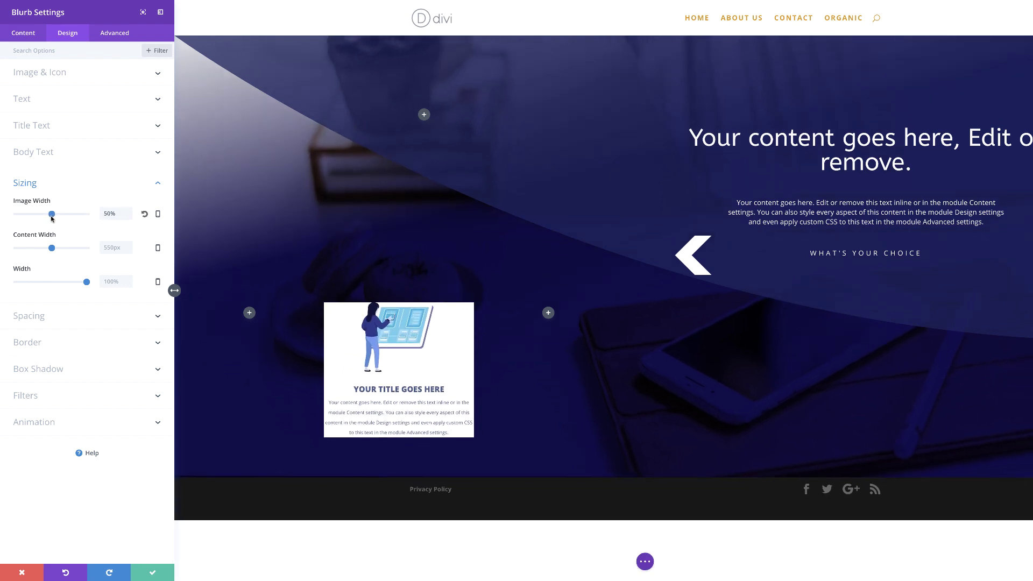
click(114, 247)
text(250px)
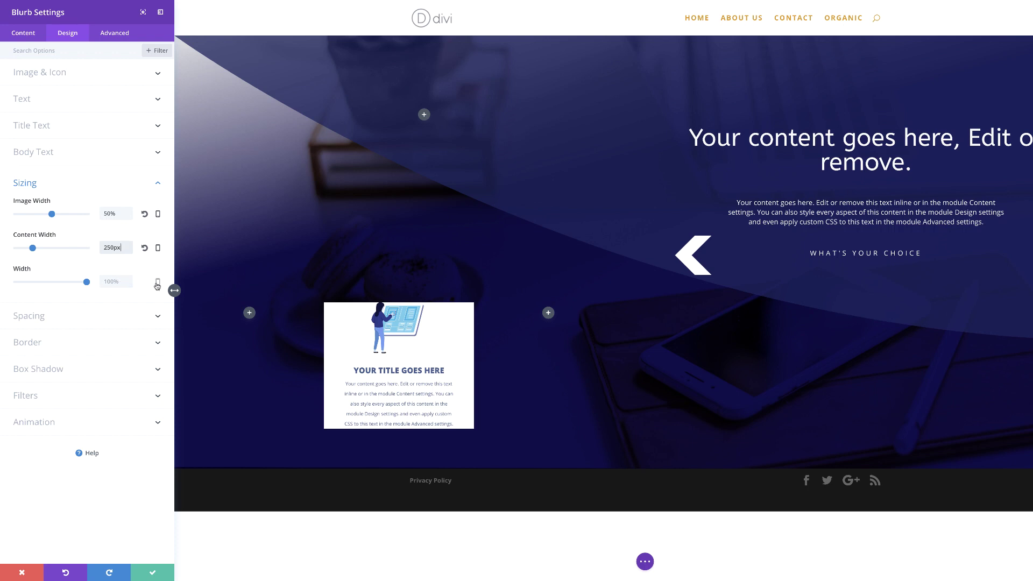
click(111, 282)
text(72%)
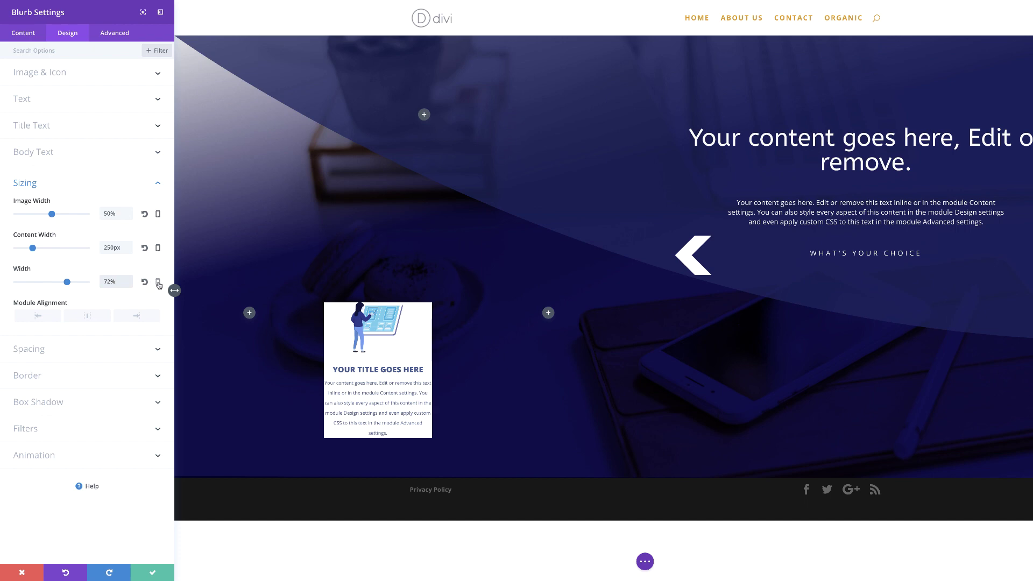
Give the blurb responsive widths of 50% on tablet and 99% on phone, keeping desktop 72%.
click(158, 282)
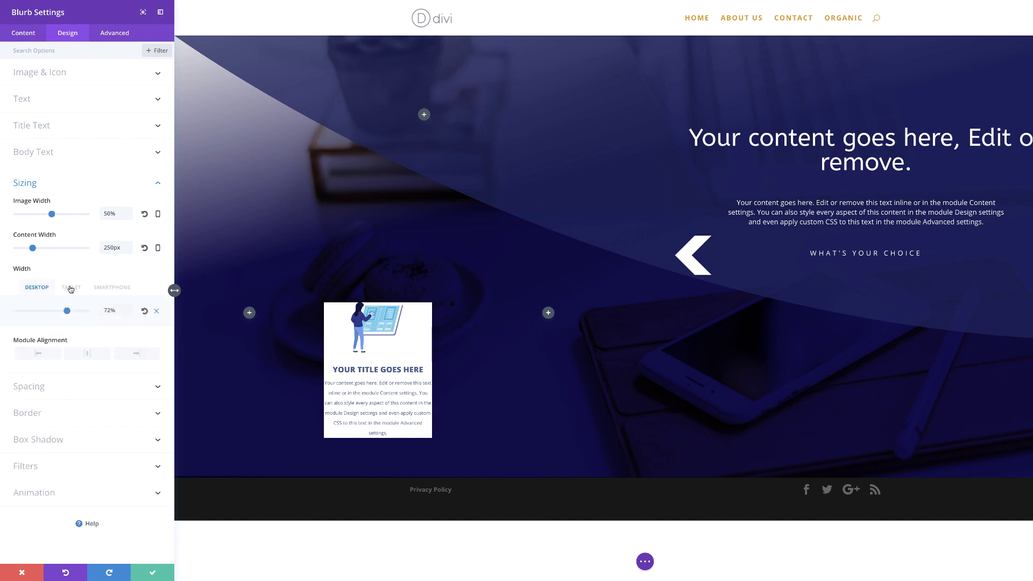
click(70, 288)
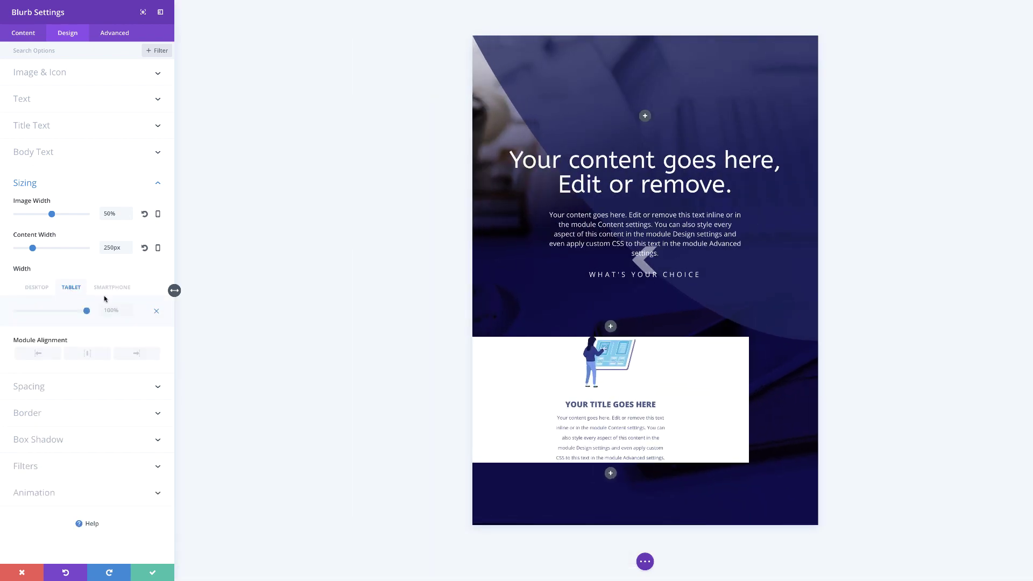
click(111, 312)
text(50%)
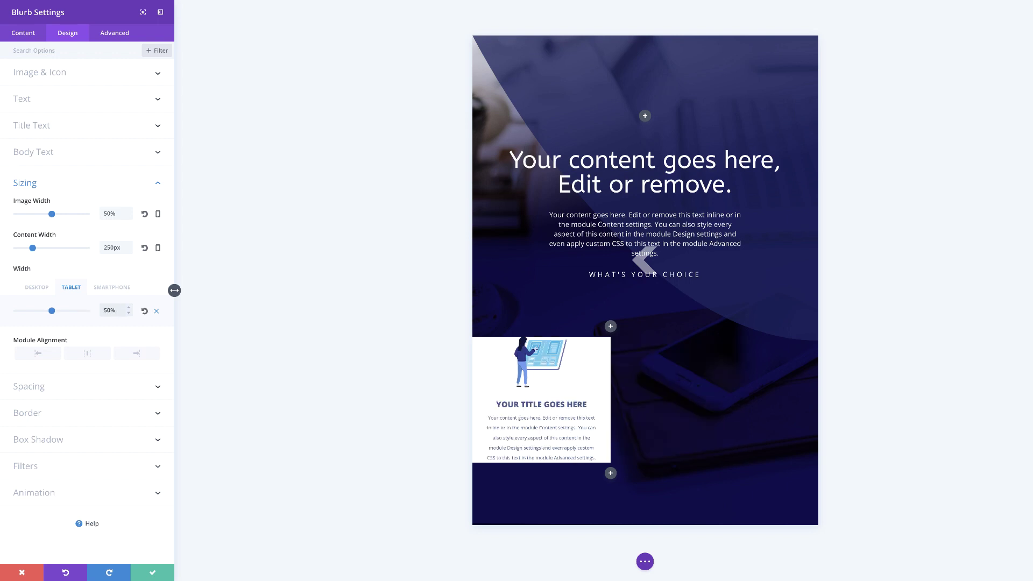
click(115, 288)
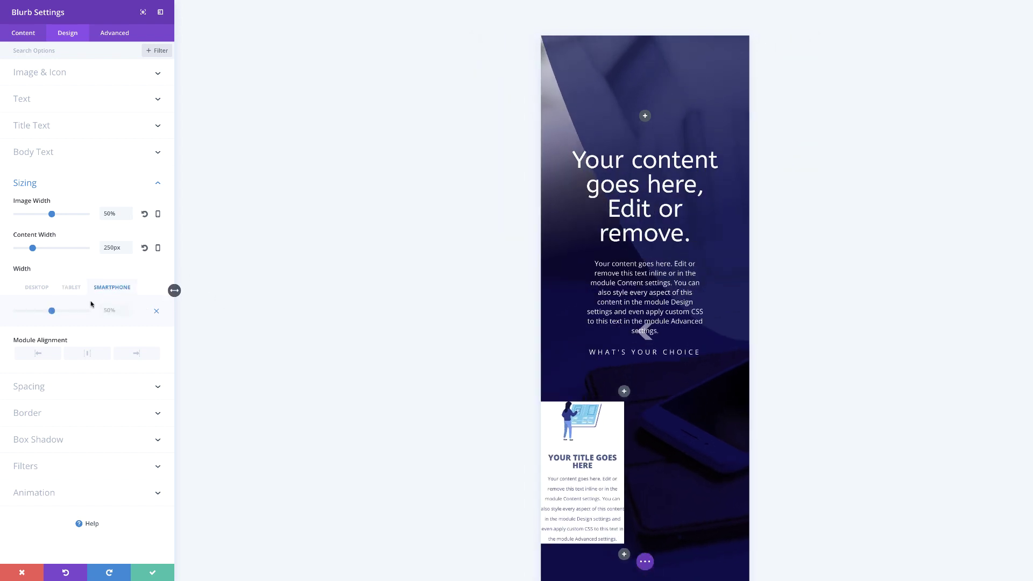
click(118, 313)
text(99%)
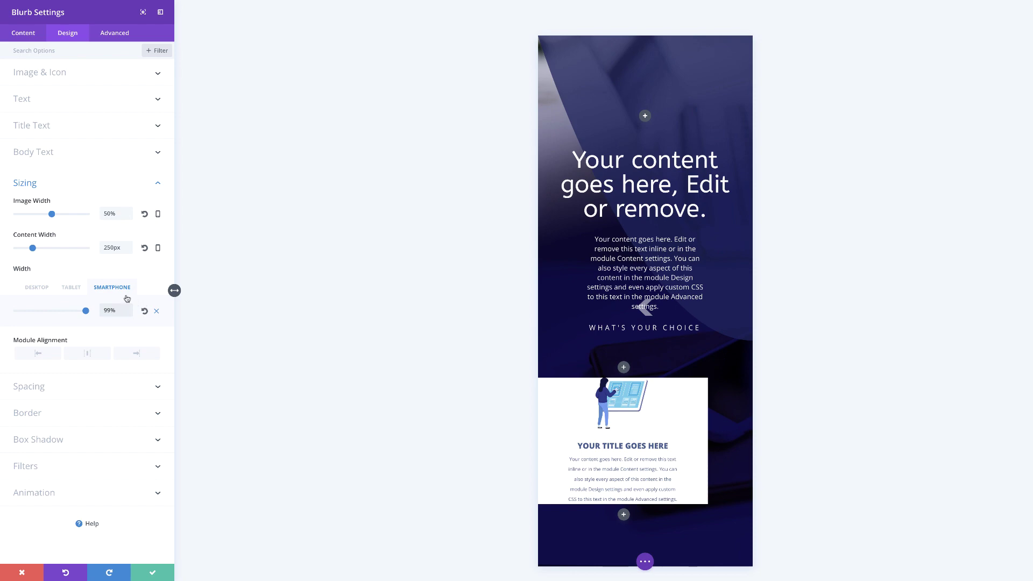
click(39, 290)
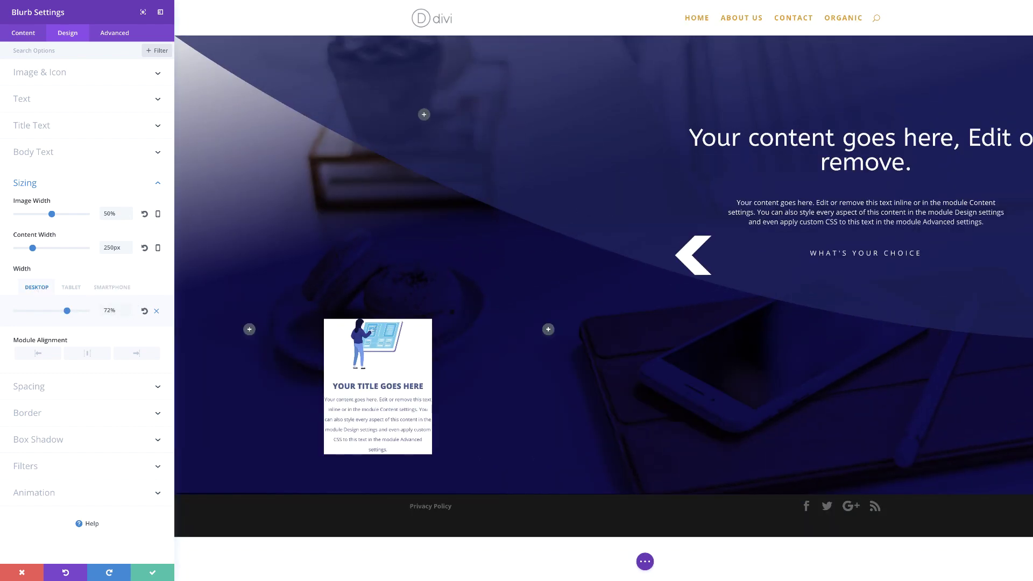
click(53, 389)
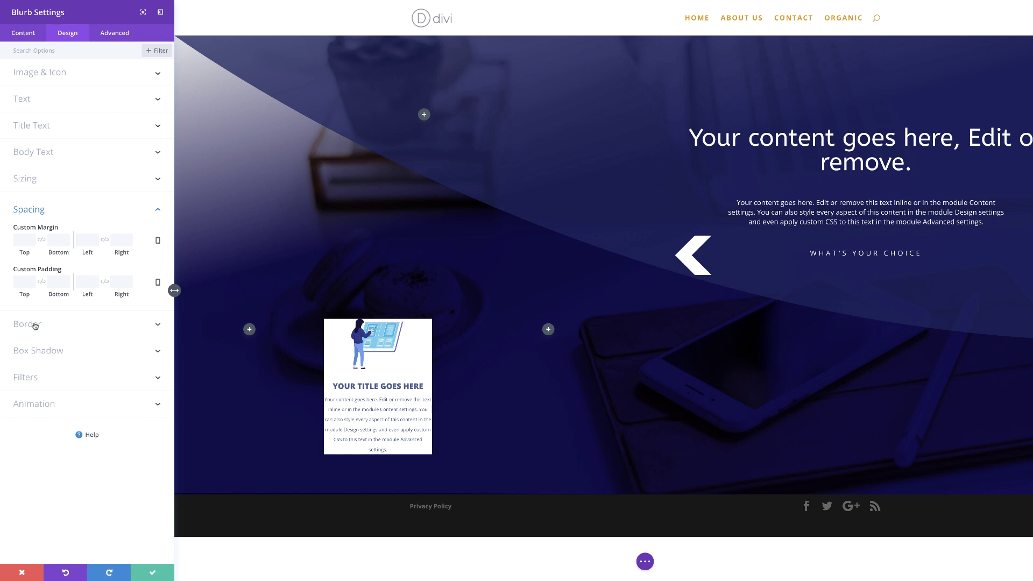
Give the blurb card a -380px top margin and -180px left margin.
click(21, 239)
text(-380px)
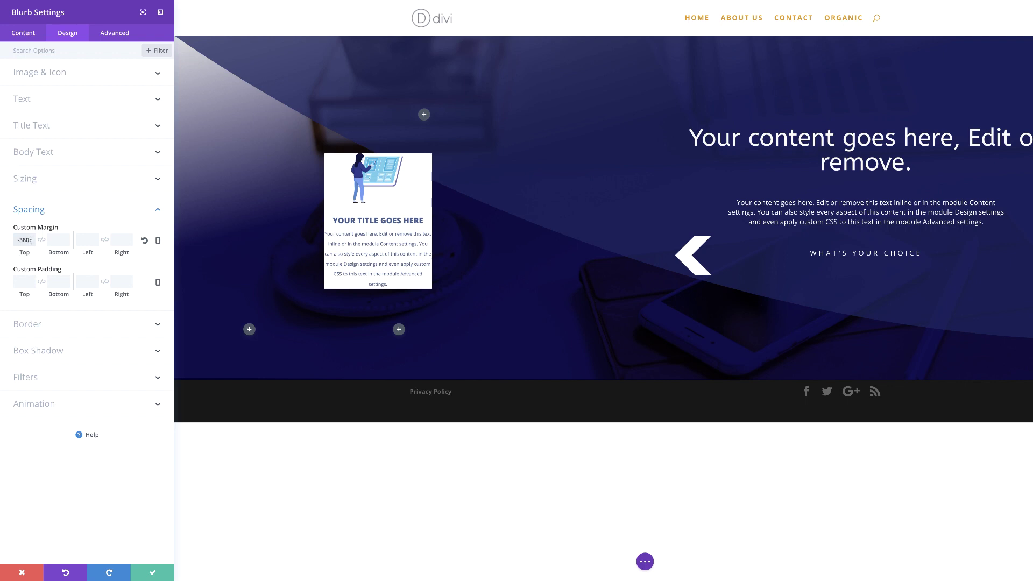
click(86, 240)
text(-180px)
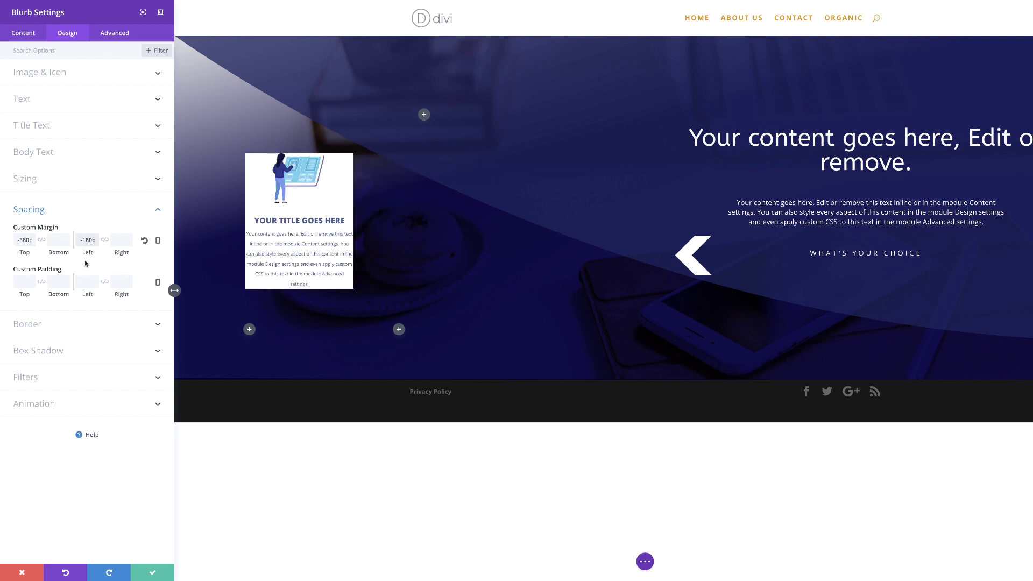
Pad the blurb card 30px top and bottom and 10px on the sides.
click(22, 282)
text(30px)
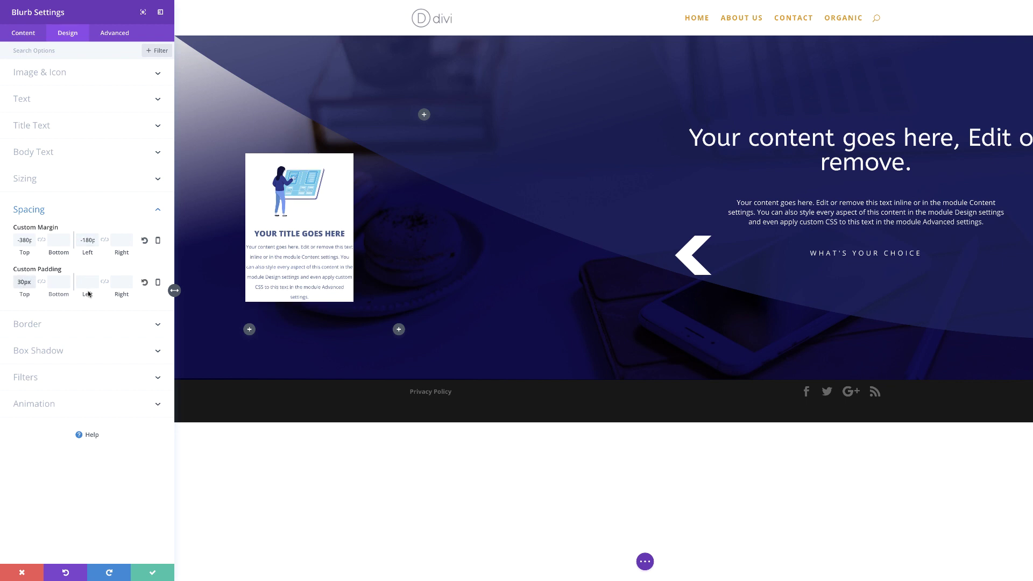
click(117, 282)
text(10)
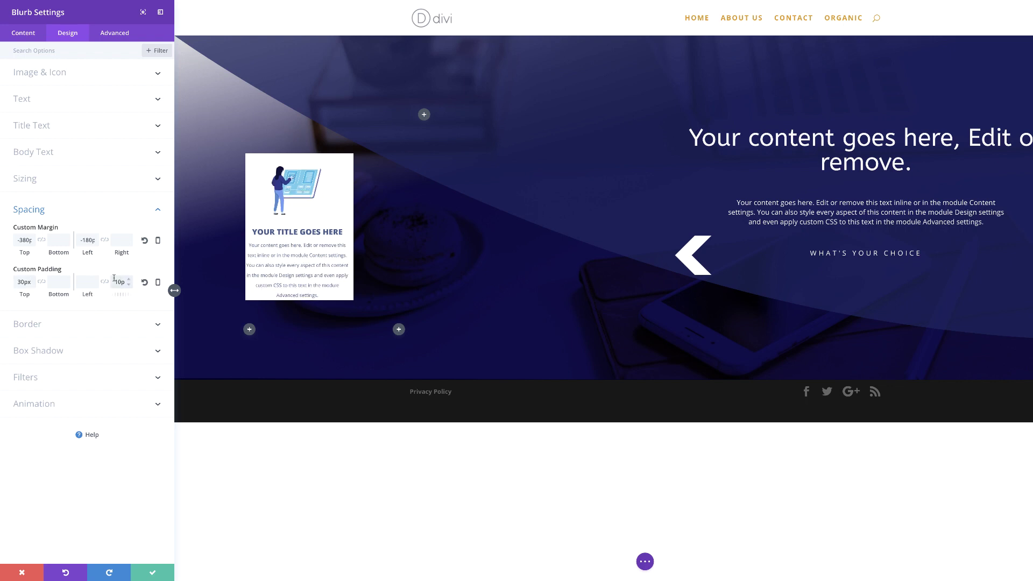
click(49, 280)
text(30p)
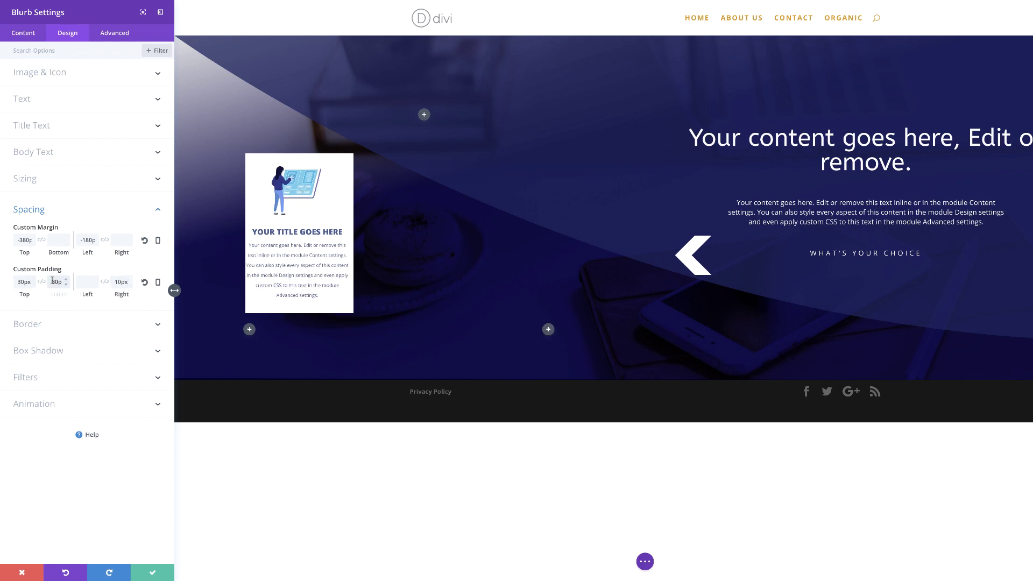
text(10)
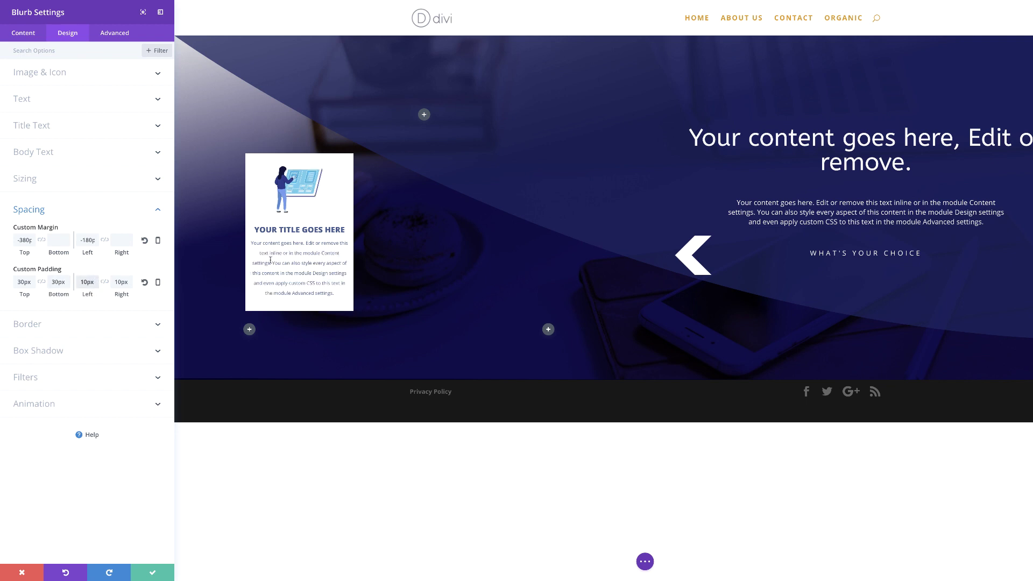
Give the card 20px rounded corners and the second box-shadow preset, then save its settings.
click(87, 324)
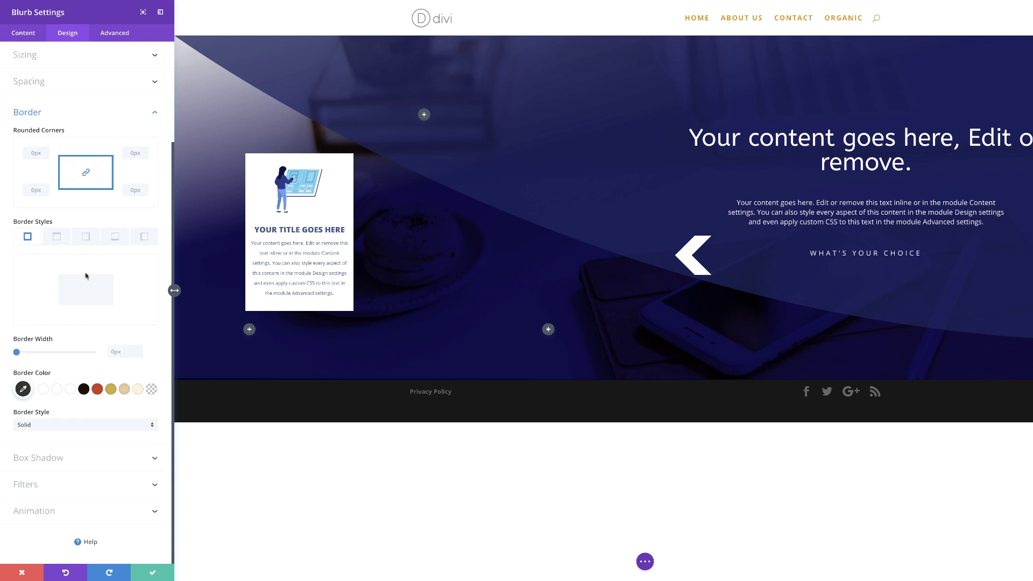
click(29, 153)
text(20)
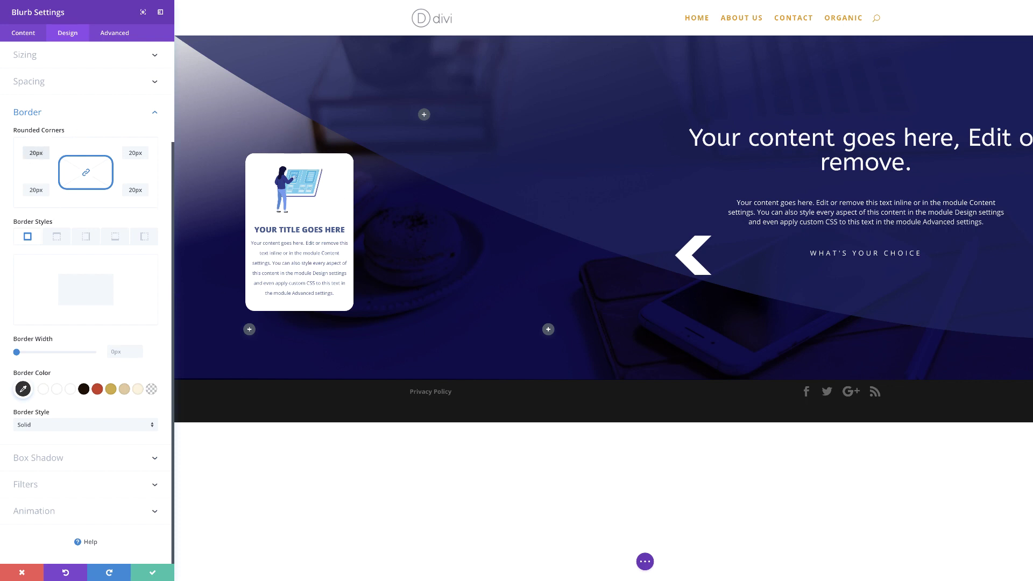
click(56, 458)
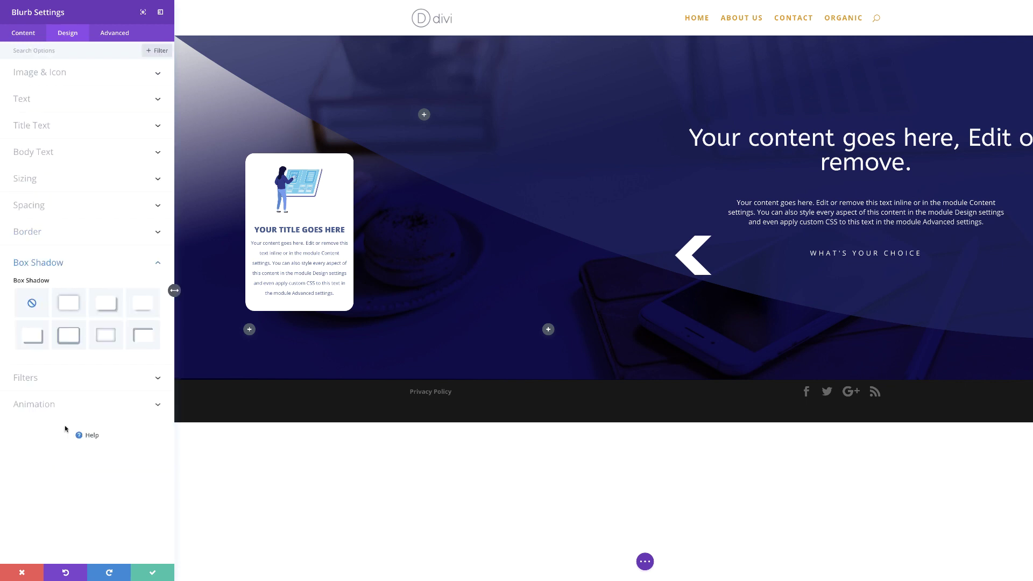
click(74, 307)
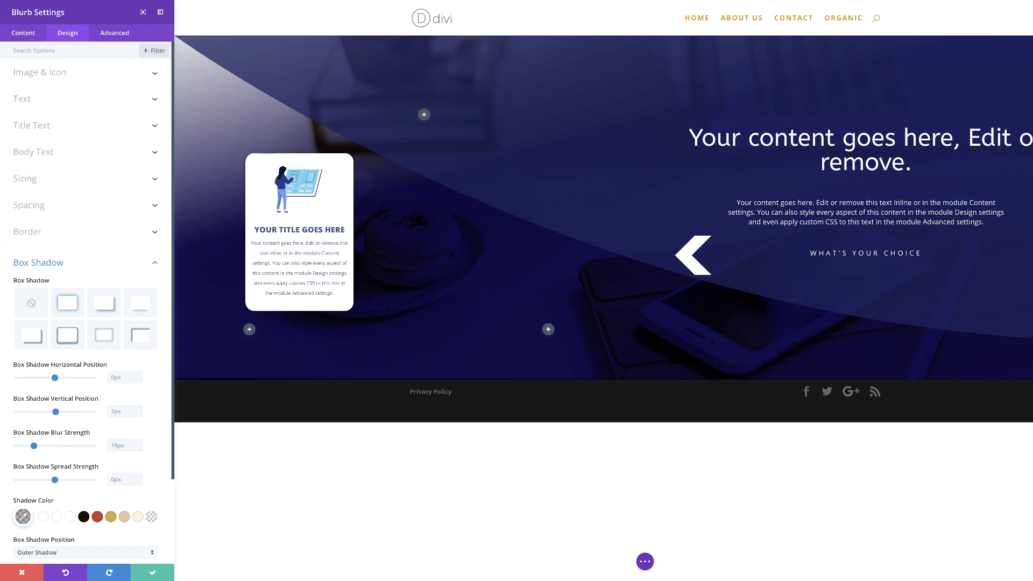
click(148, 574)
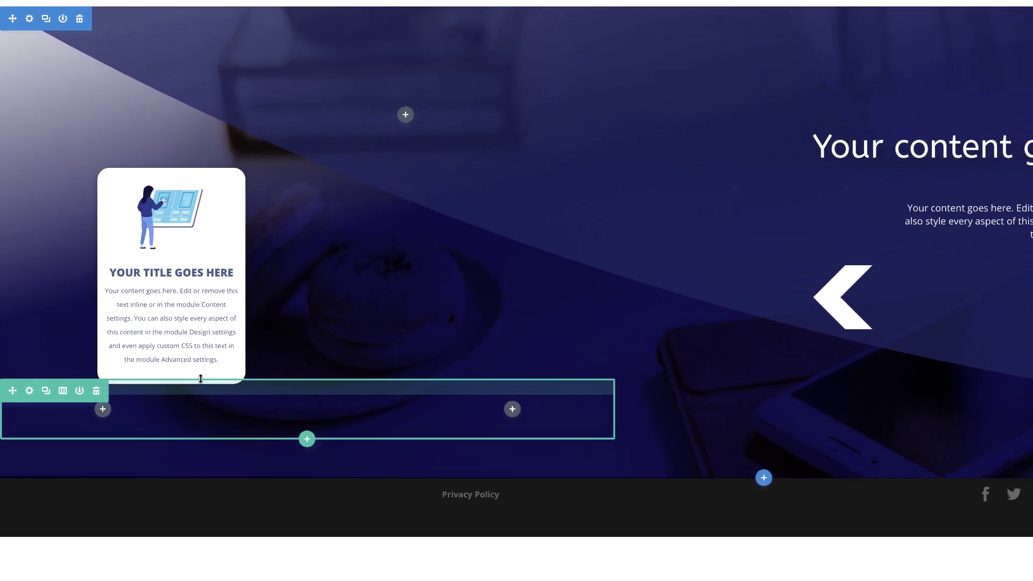
Insert a button module under the blurb card with its label changed to GO.
mouse_move(183, 353)
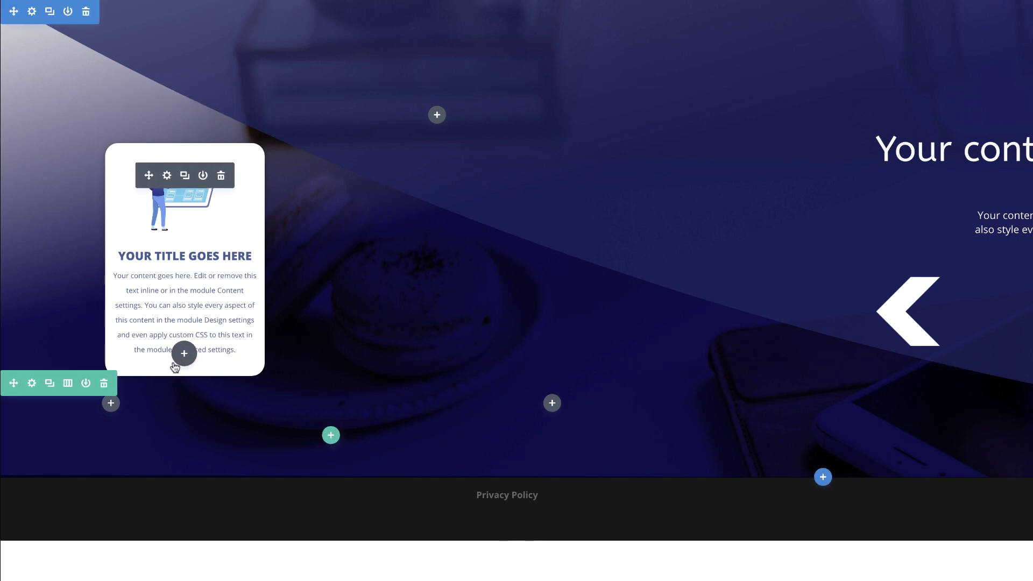
click(184, 353)
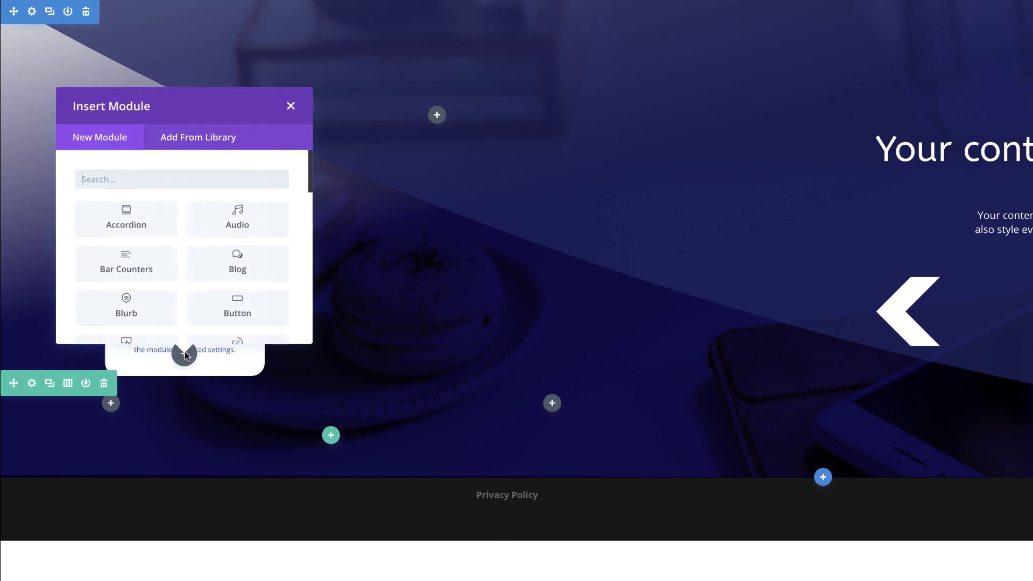
click(237, 306)
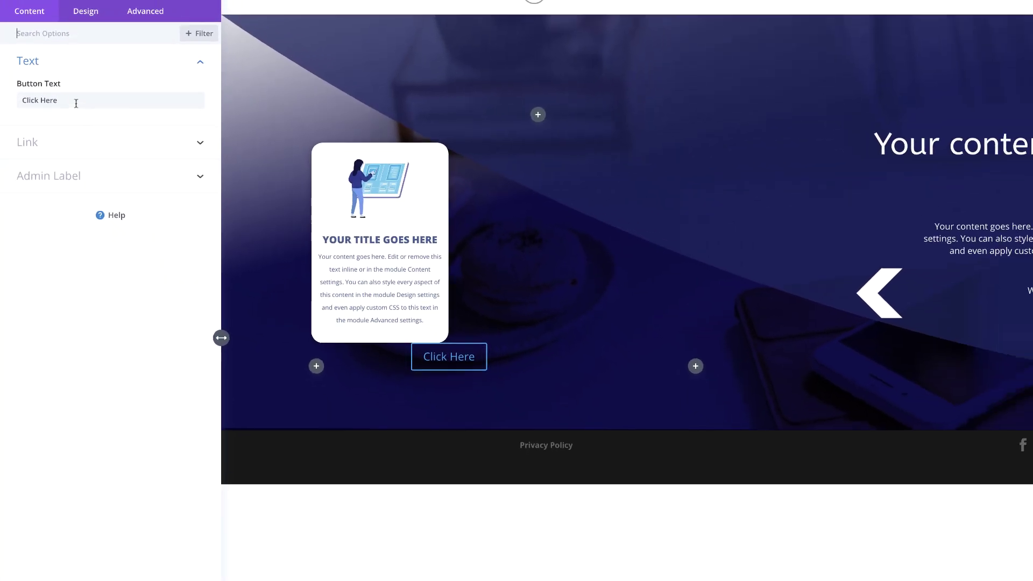
triple_click(86, 99)
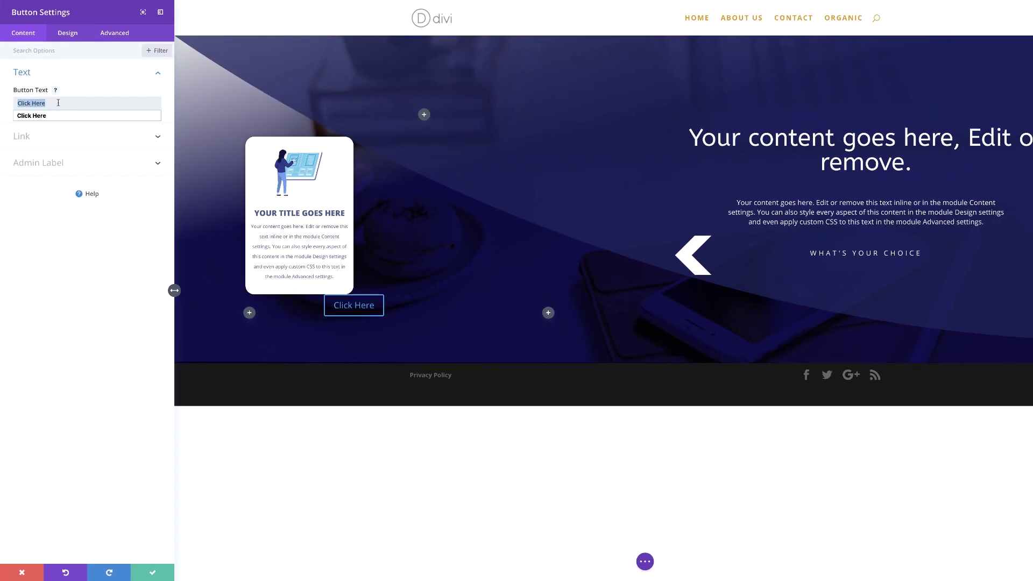
text(GO)
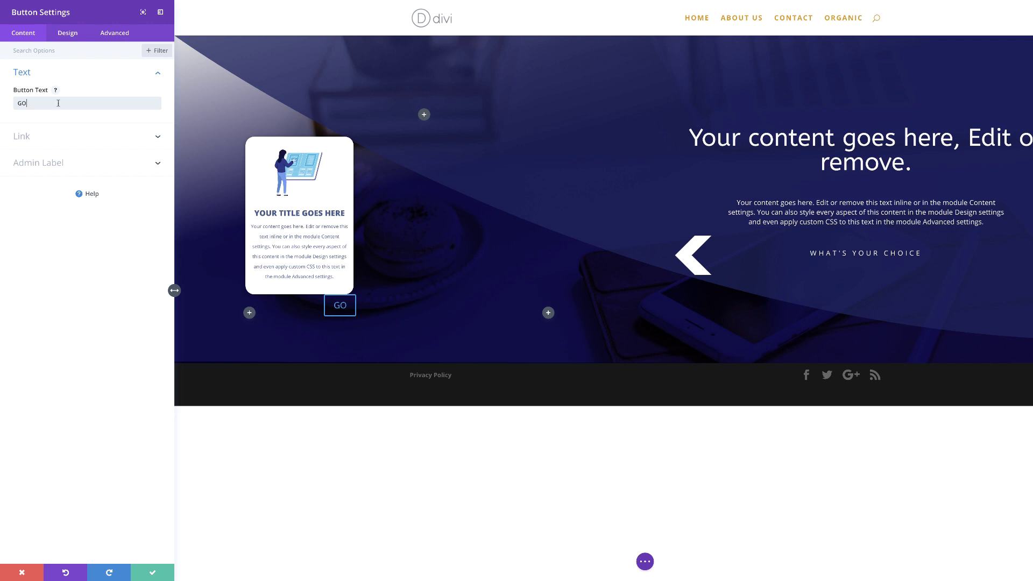
click(77, 36)
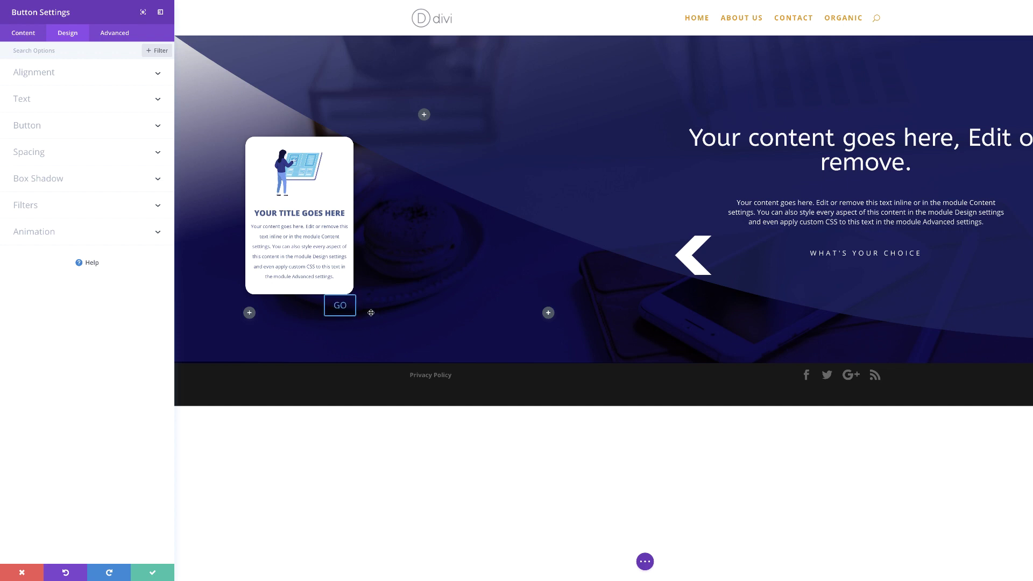
Enable custom button styles with 14px text in colour #485b90.
click(56, 130)
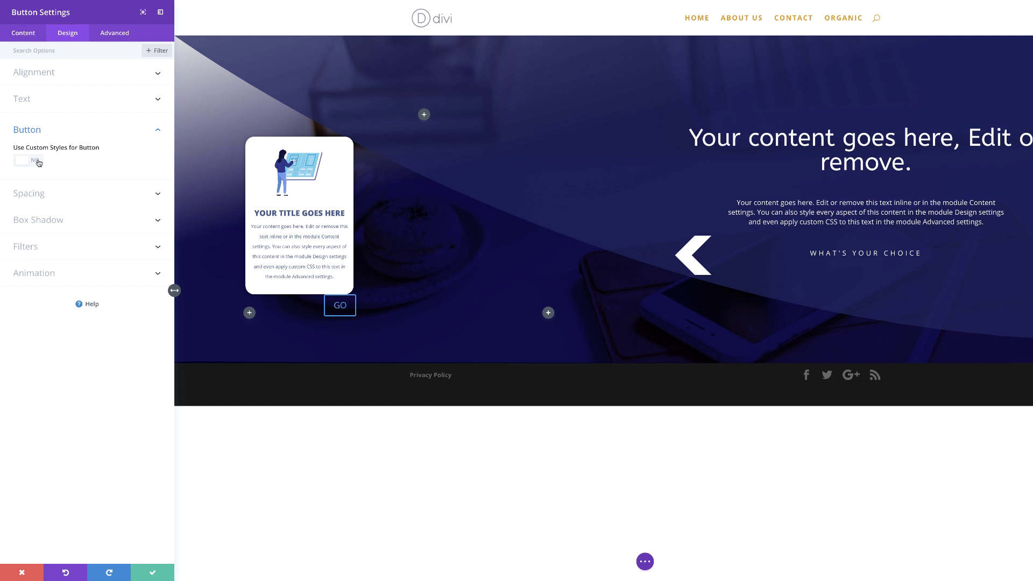
click(38, 162)
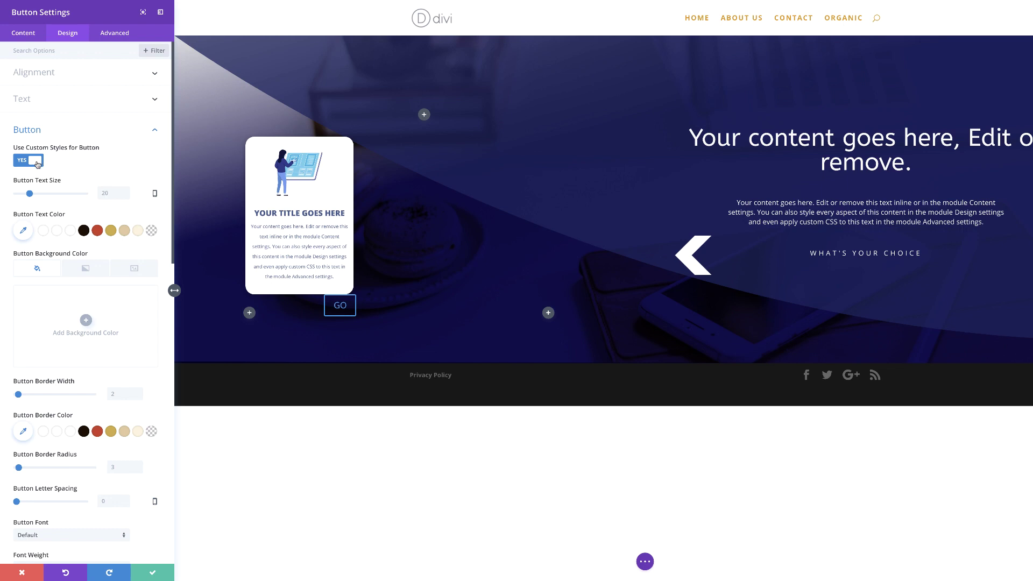
click(109, 190)
text(14px)
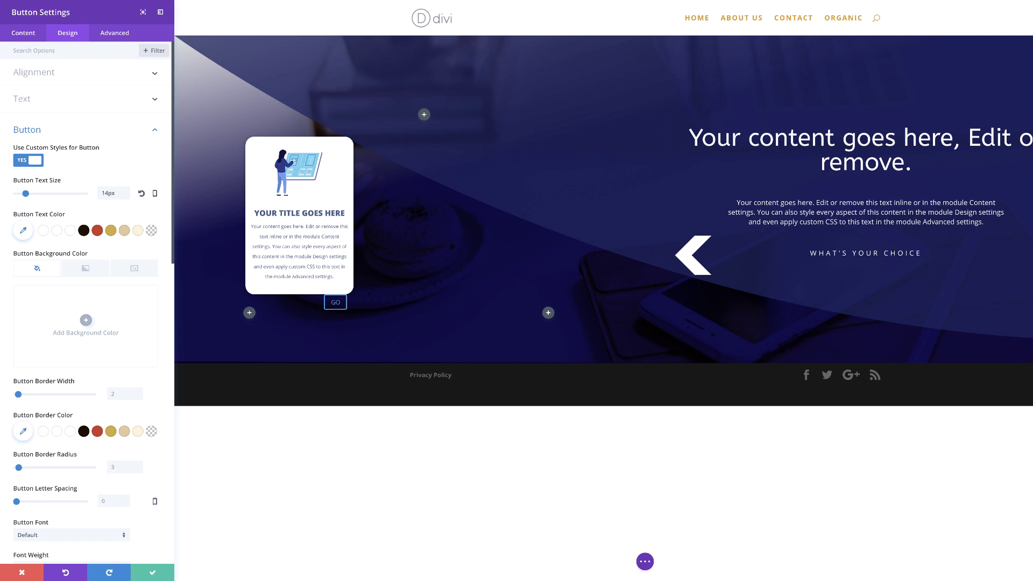
click(24, 231)
text(#485b90)
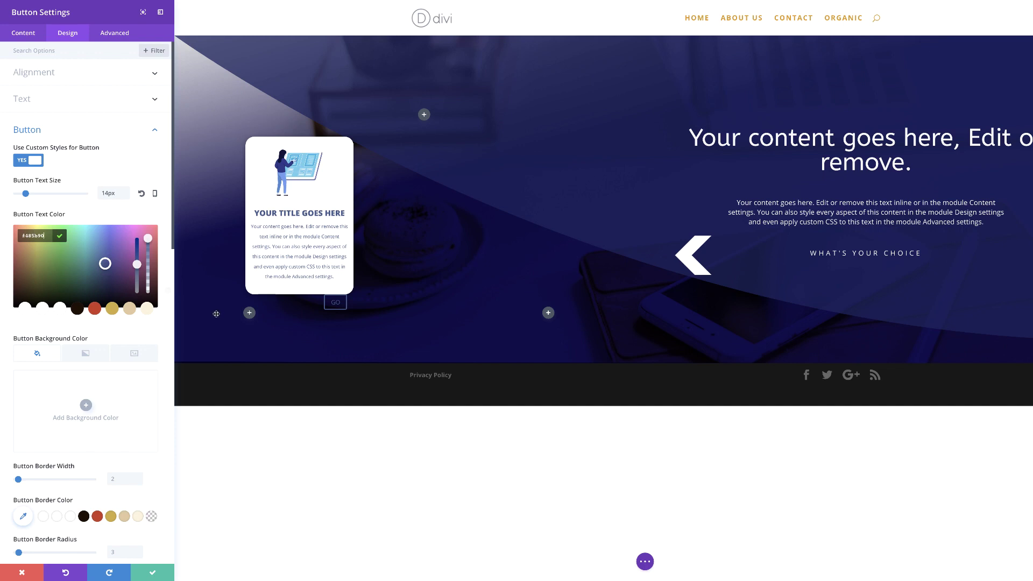
Give the GO button a white background, 0px border and 10px rounded corners.
click(86, 405)
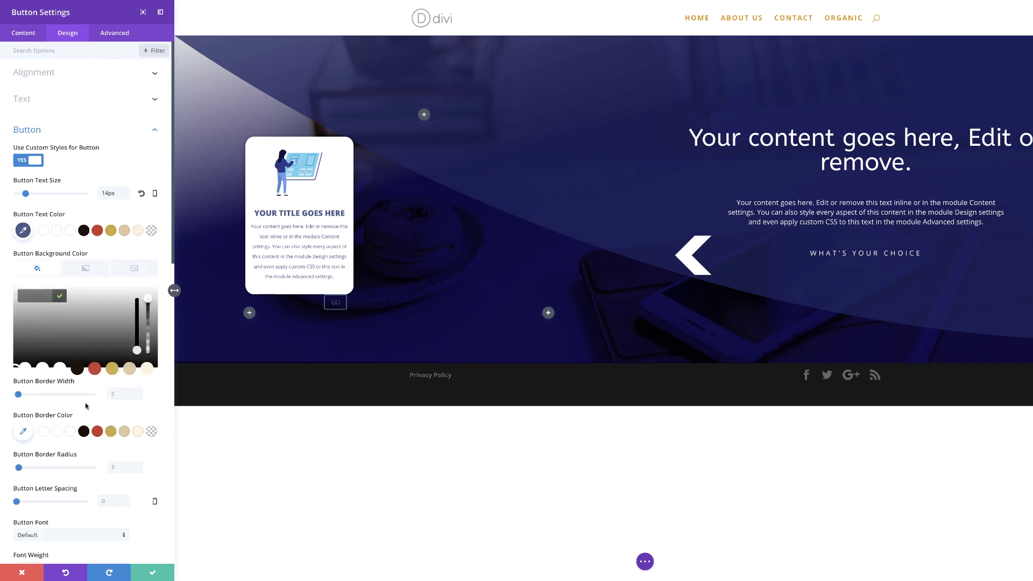
click(60, 370)
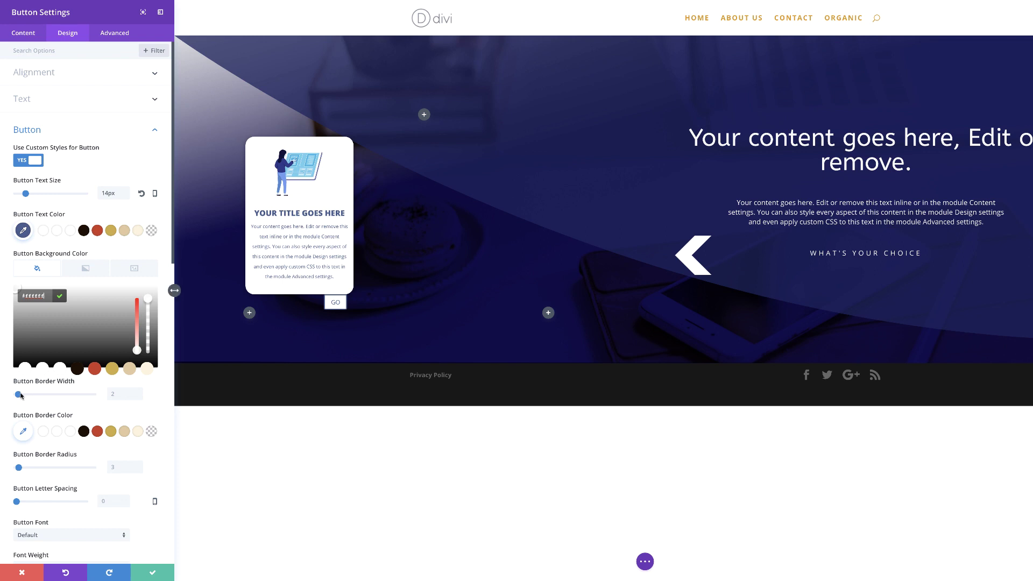
drag(19, 395, 3, 394)
drag(18, 468, 21, 468)
double_click(119, 467)
text(10px)
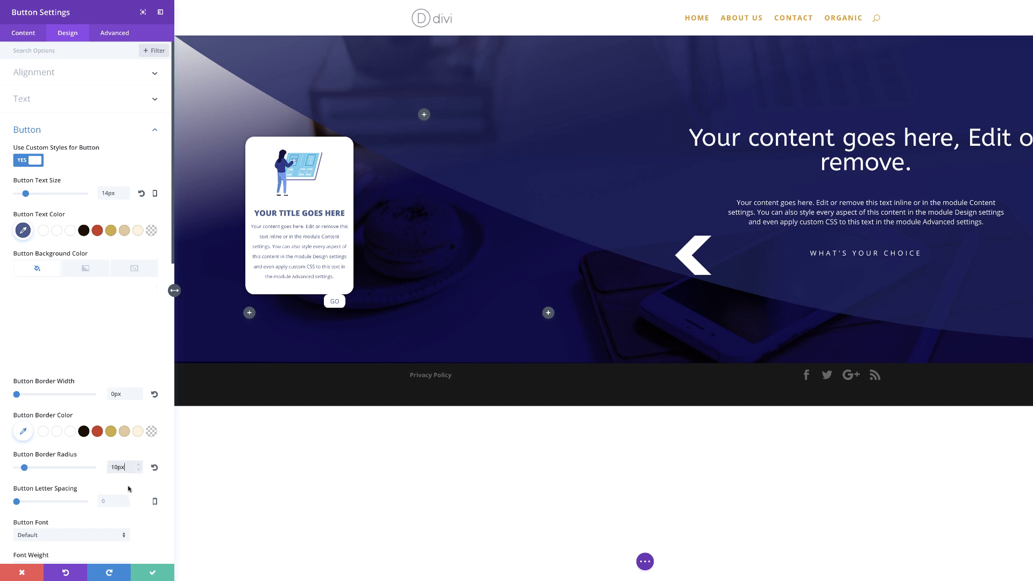
Set the GO button label's font weight to Ultra Bold.
scroll(158, 497, down, 2)
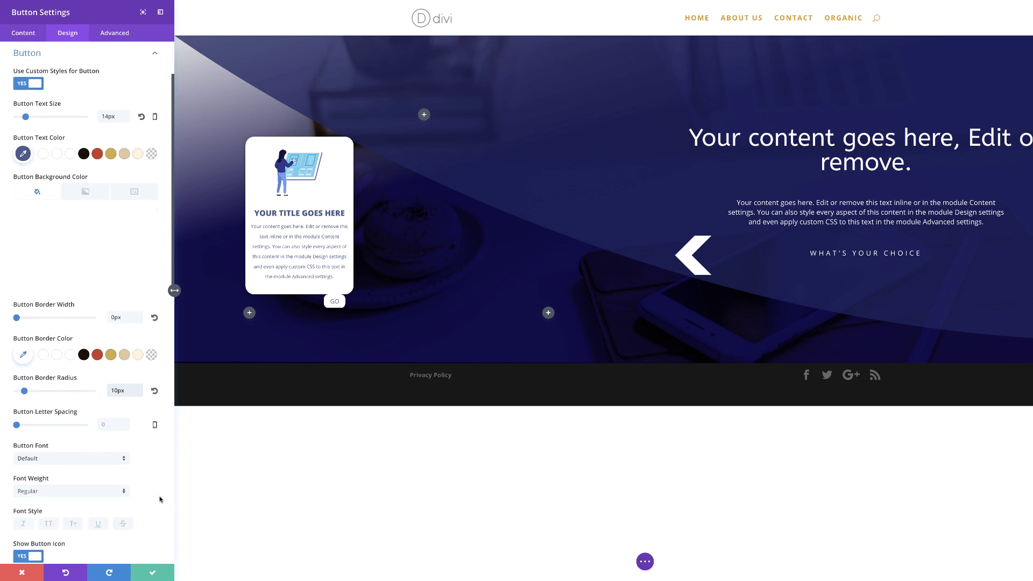
scroll(160, 497, down, 2)
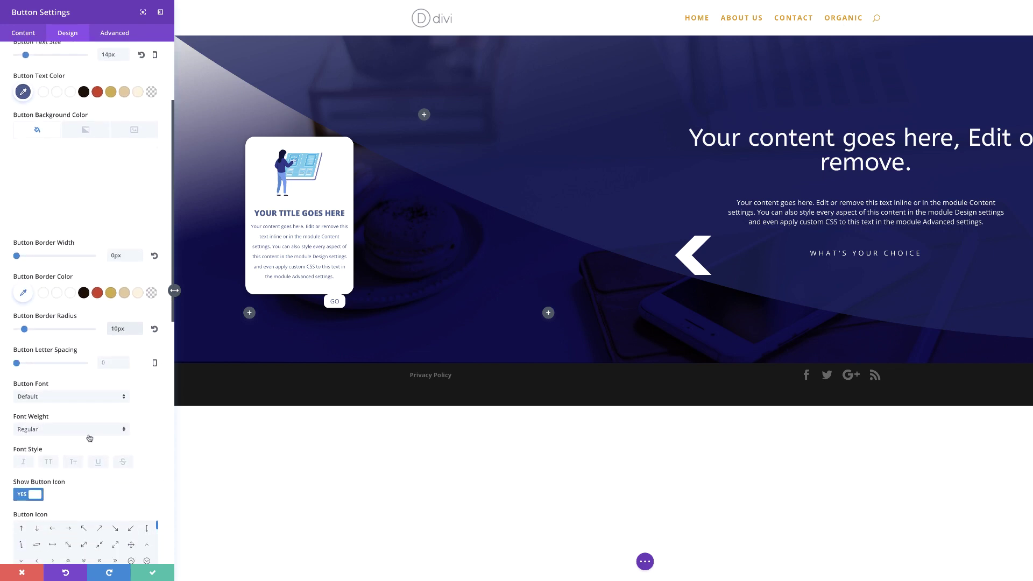
click(87, 429)
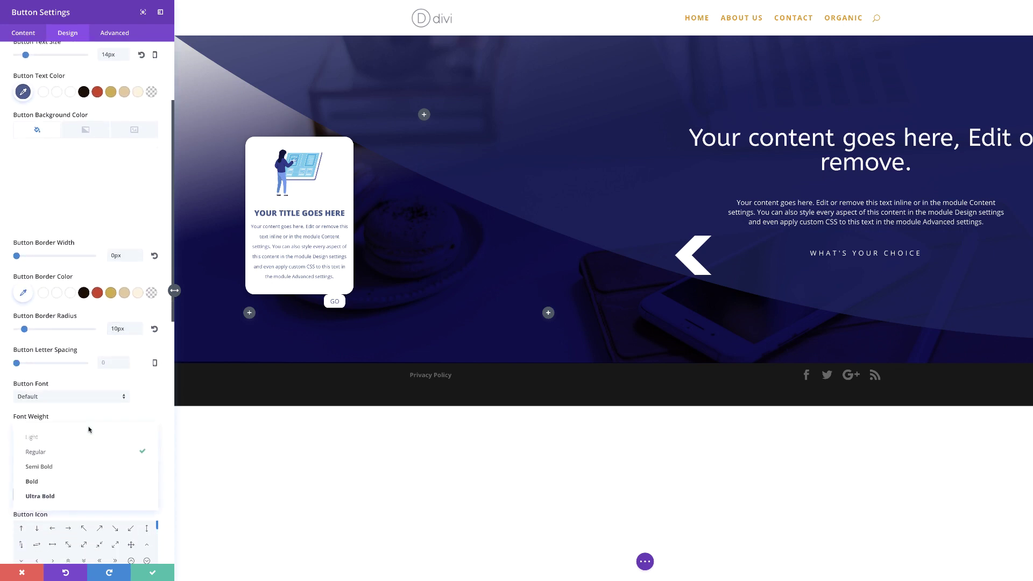
click(55, 497)
scroll(162, 493, down, 6)
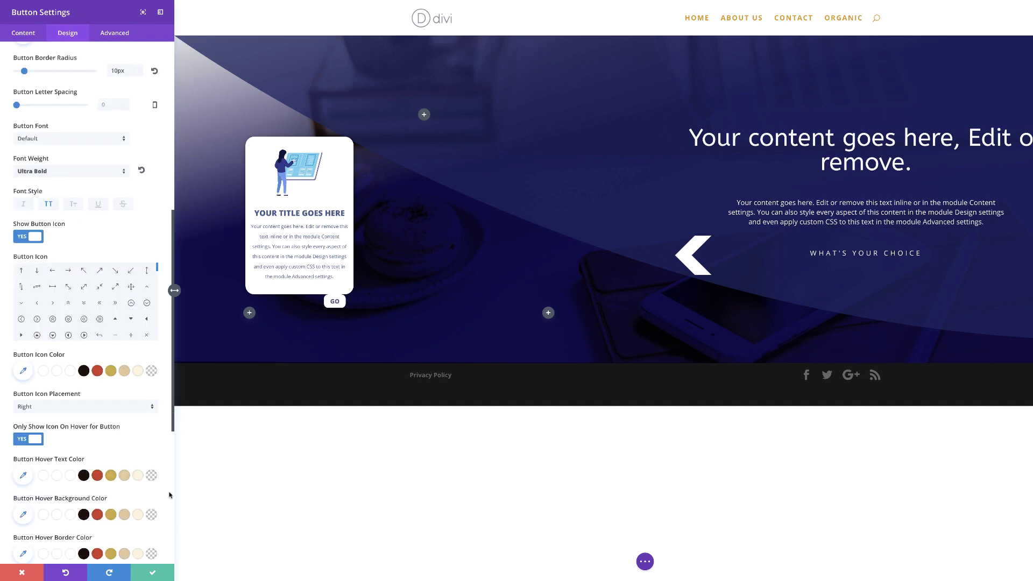
scroll(169, 495, down, 7)
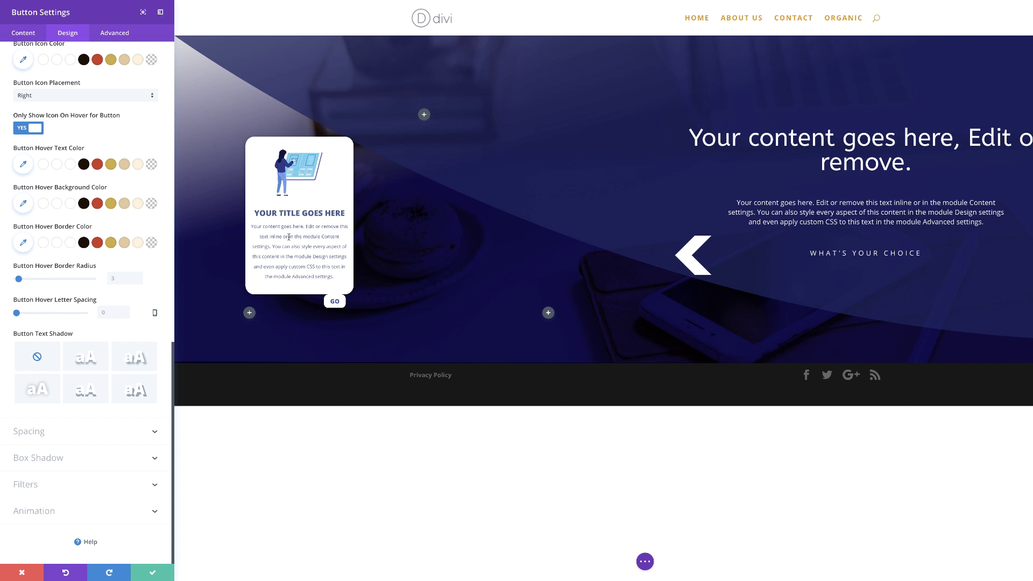
click(40, 432)
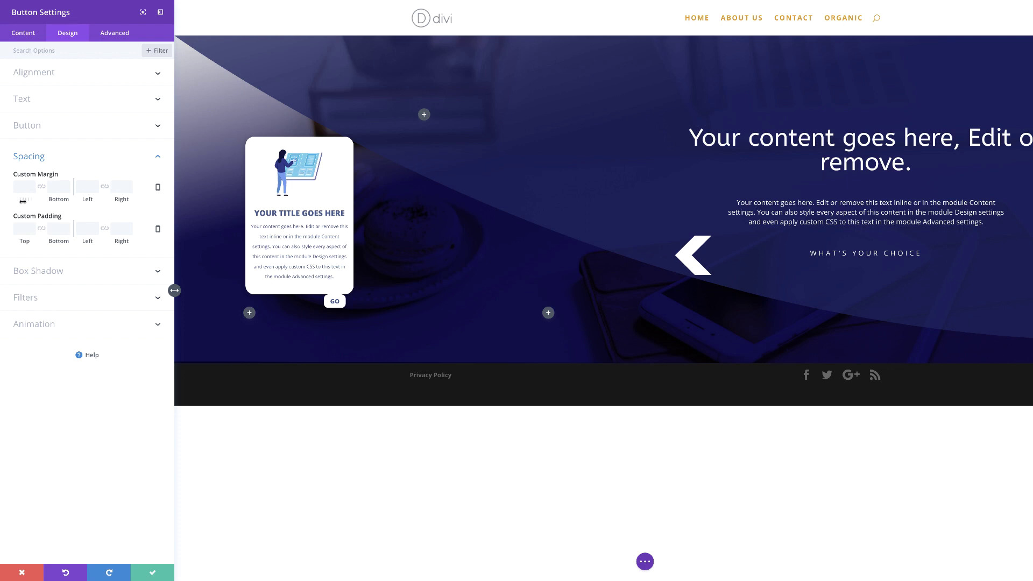
Set the GO button's margins (top 20px, bottom 50px, left -100px) and linked 30px side padding.
drag(24, 200, 81, 202)
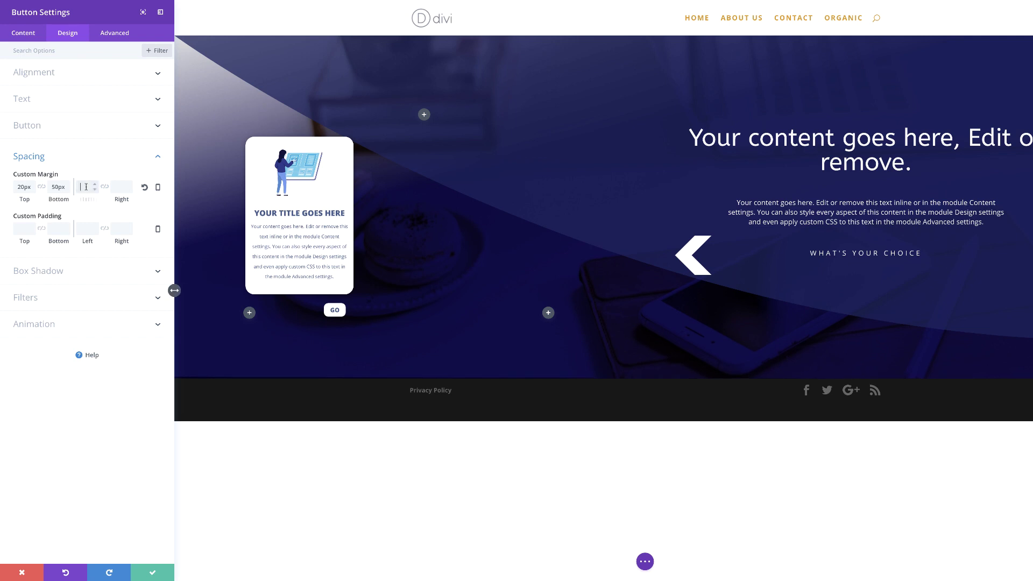
click(81, 186)
text(-100p)
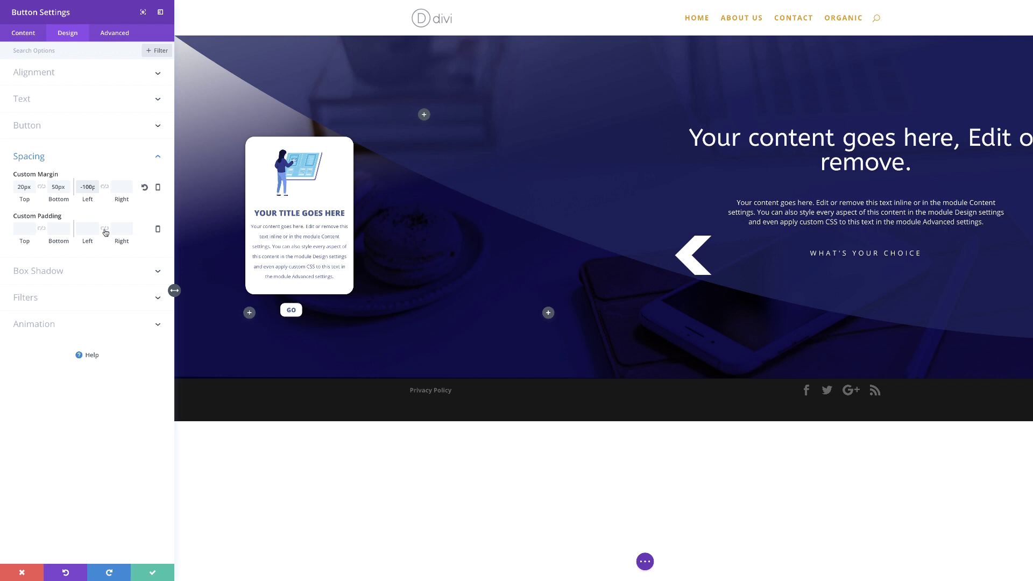
click(105, 230)
click(105, 229)
click(84, 228)
click(221, 312)
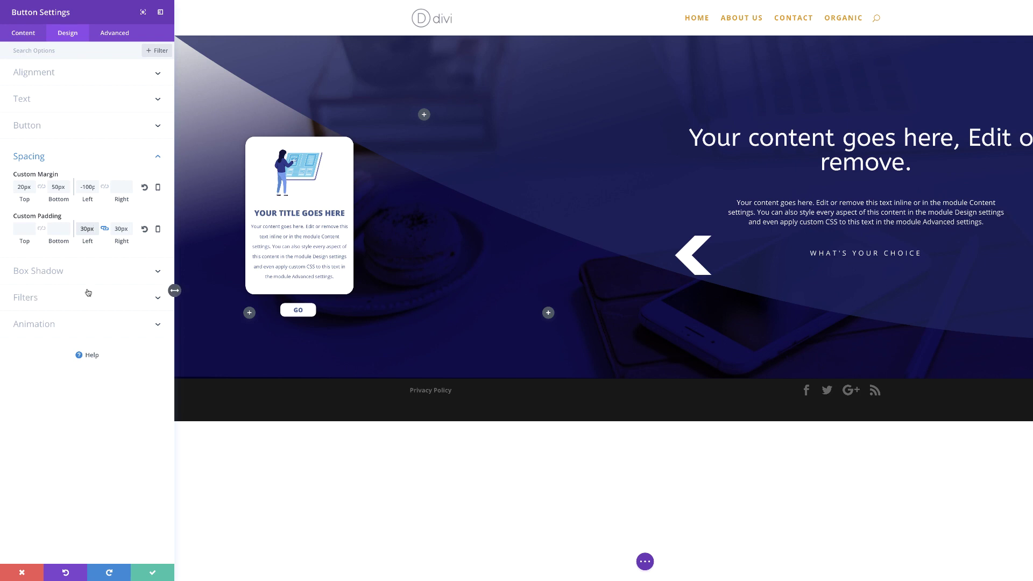
Give the GO button a soft box-shadow preset and save its settings.
click(58, 271)
click(76, 226)
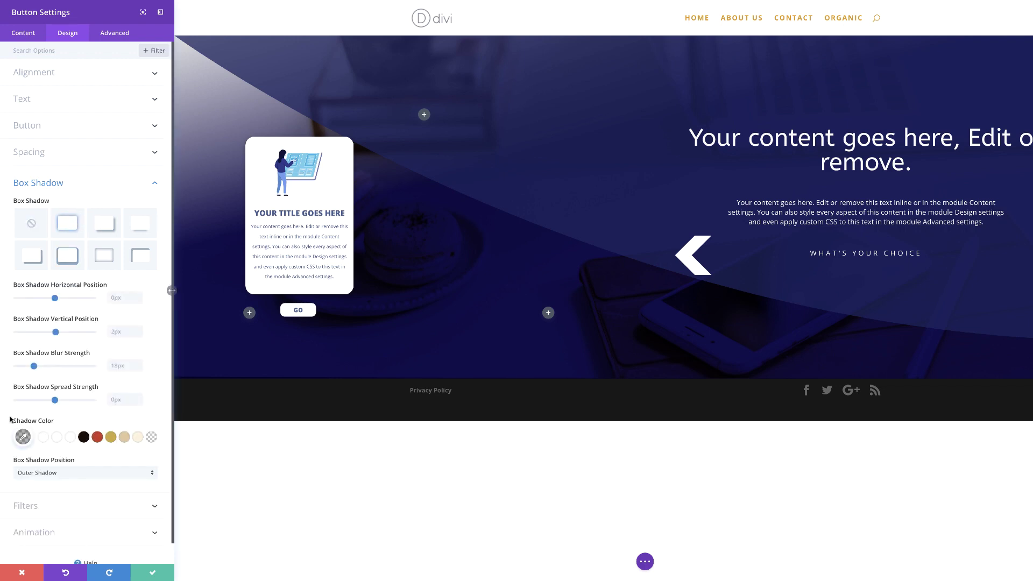
click(150, 573)
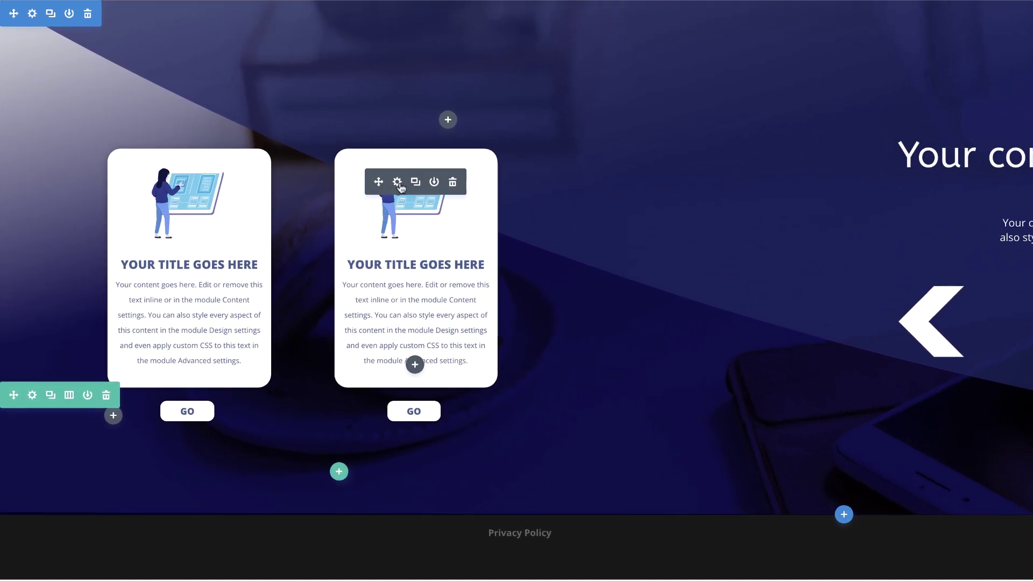
Swap the second card's image for the conference illustration from the Media Library and save.
click(396, 183)
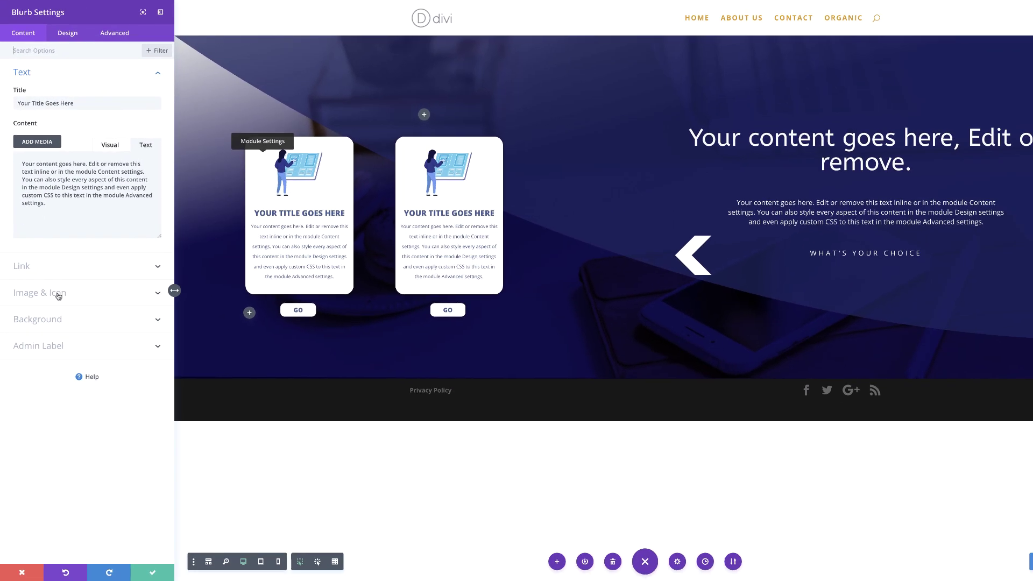
click(91, 389)
mouse_move(83, 215)
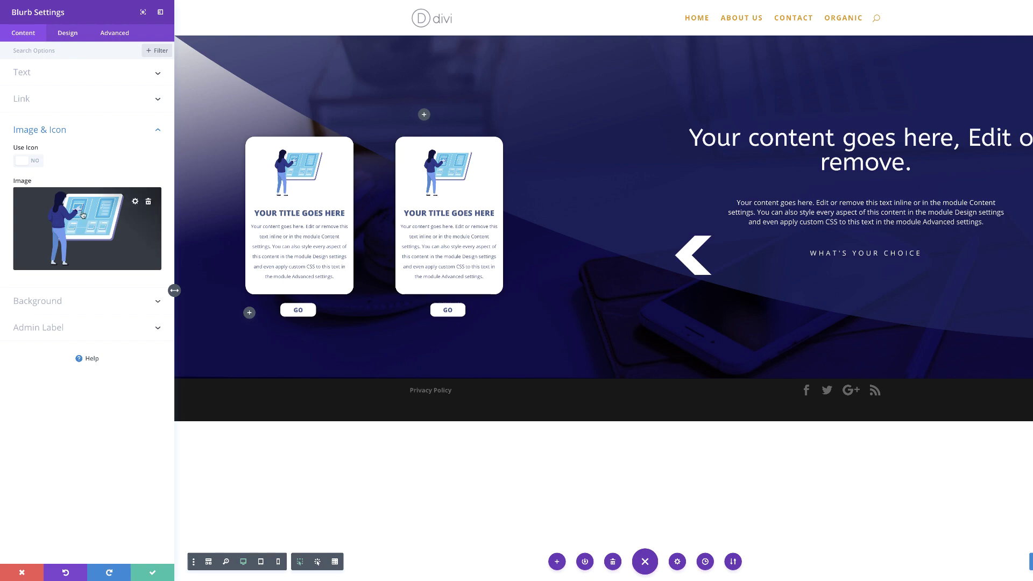
click(136, 201)
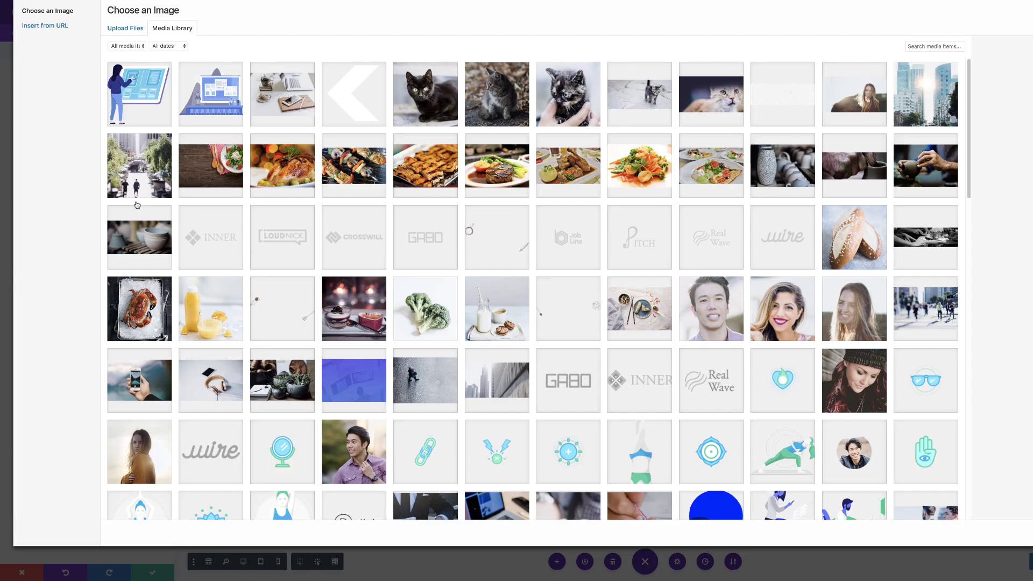
click(214, 104)
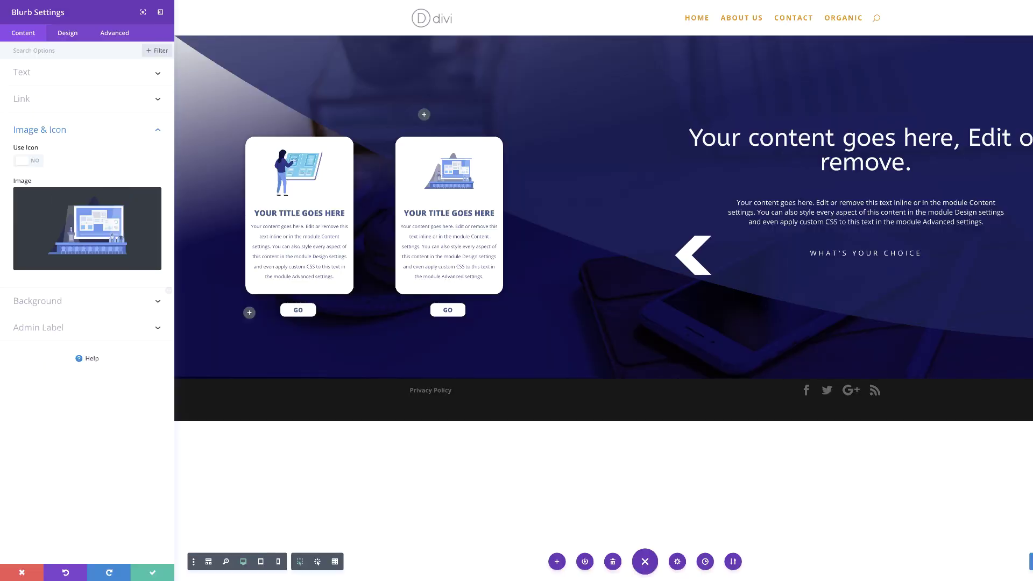
click(155, 573)
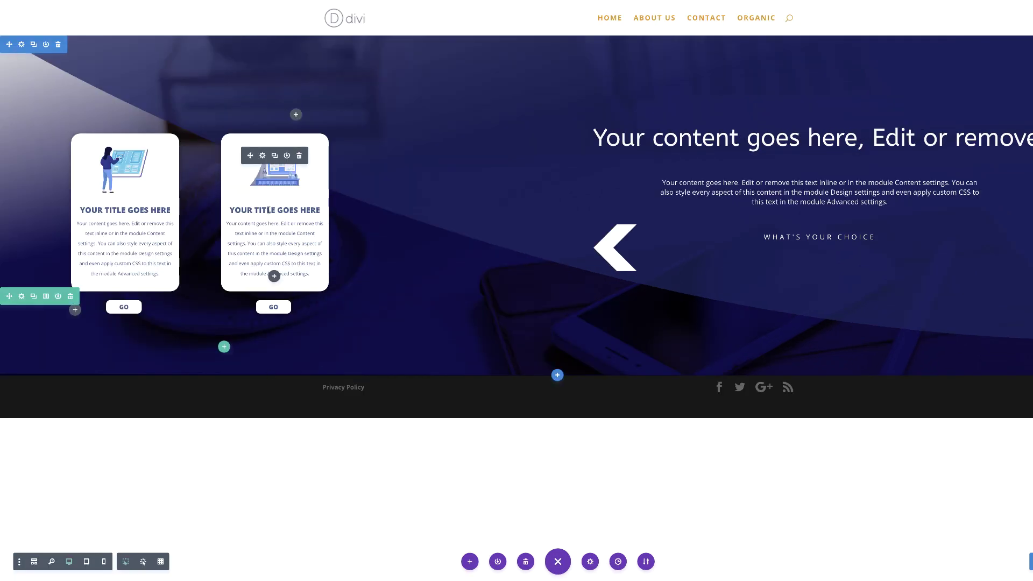
Replace the second card's heading with the title PROFESSIONAL.
drag(231, 210, 320, 210)
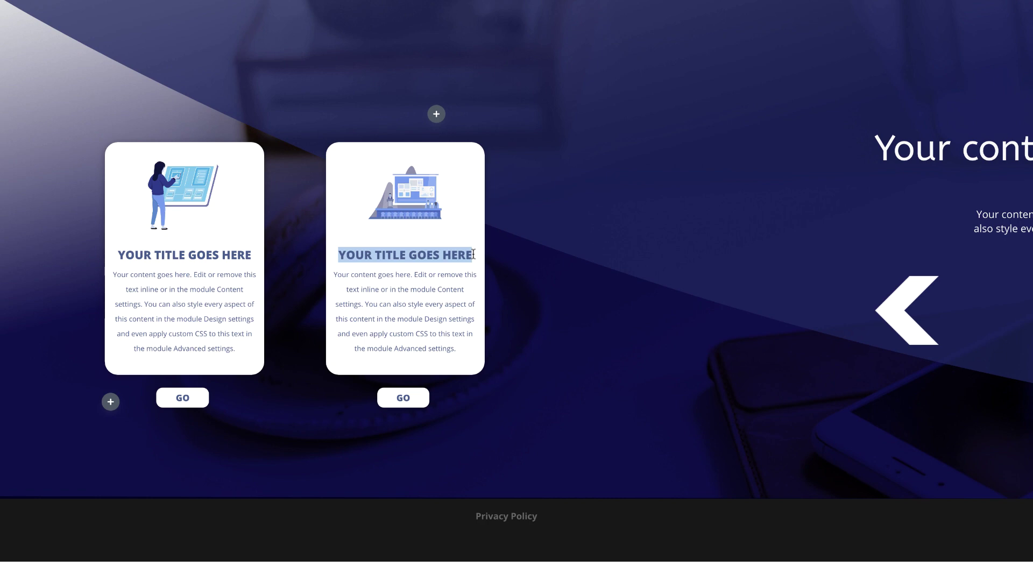
text(PROFESSIONAL)
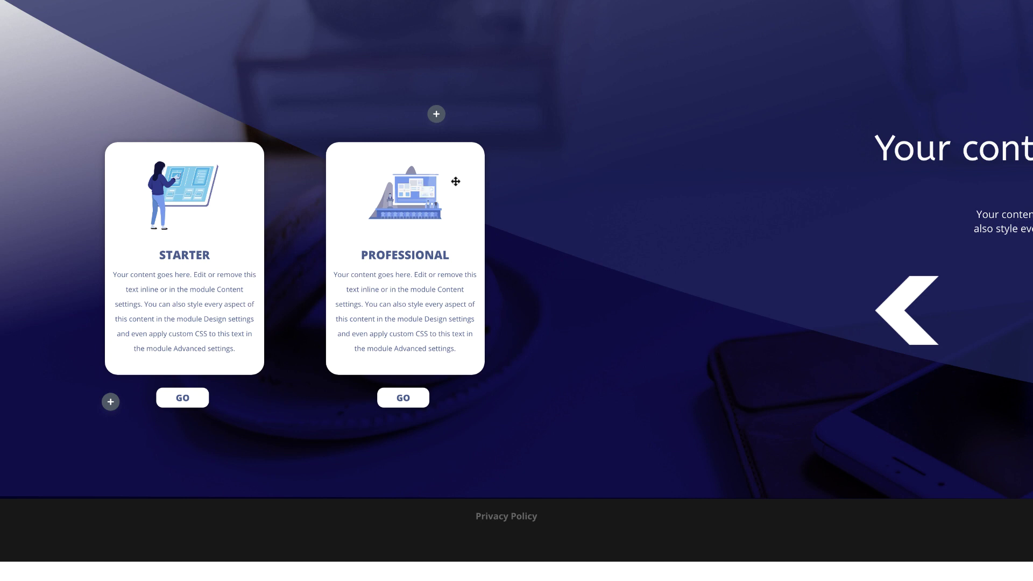
mouse_move(440, 176)
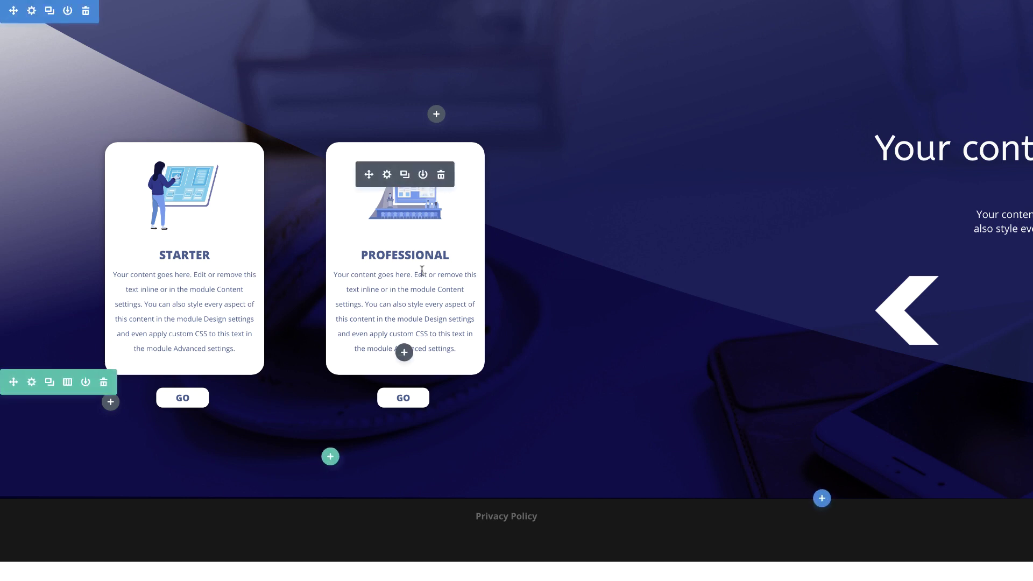
click(386, 175)
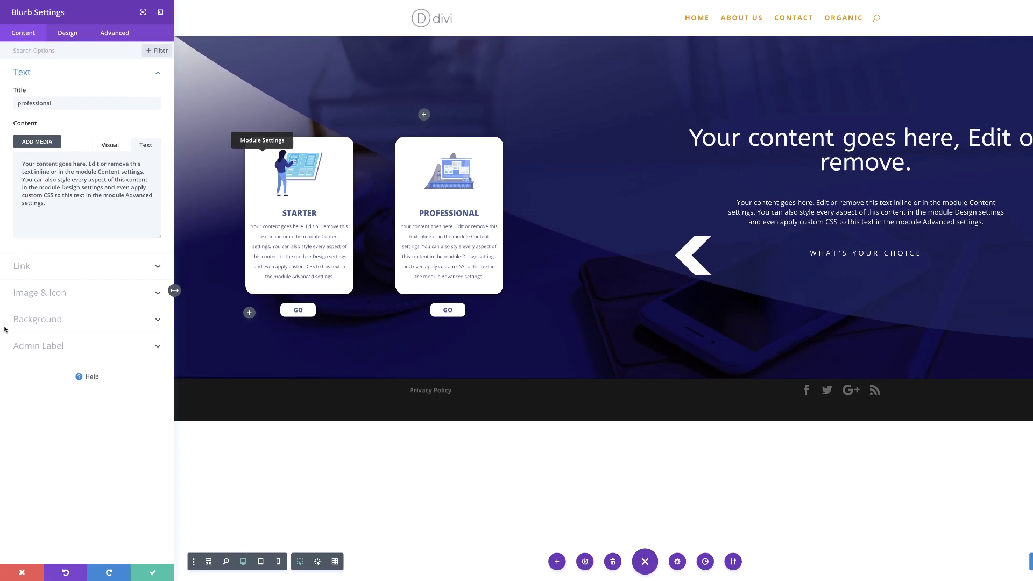
Swap the card's white background for a #6F9AF1 to #485B90 gradient at 159deg.
click(40, 326)
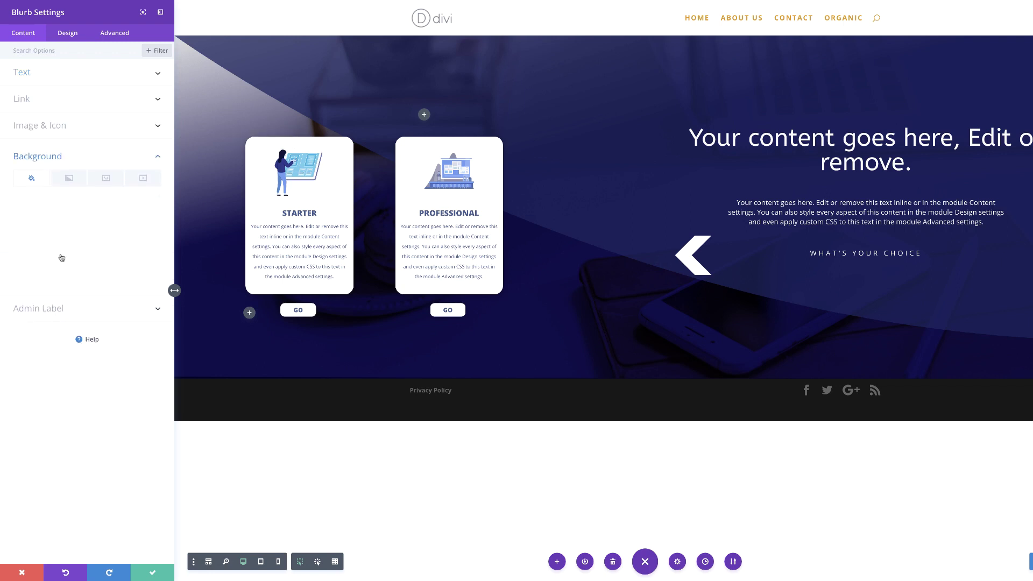
click(149, 210)
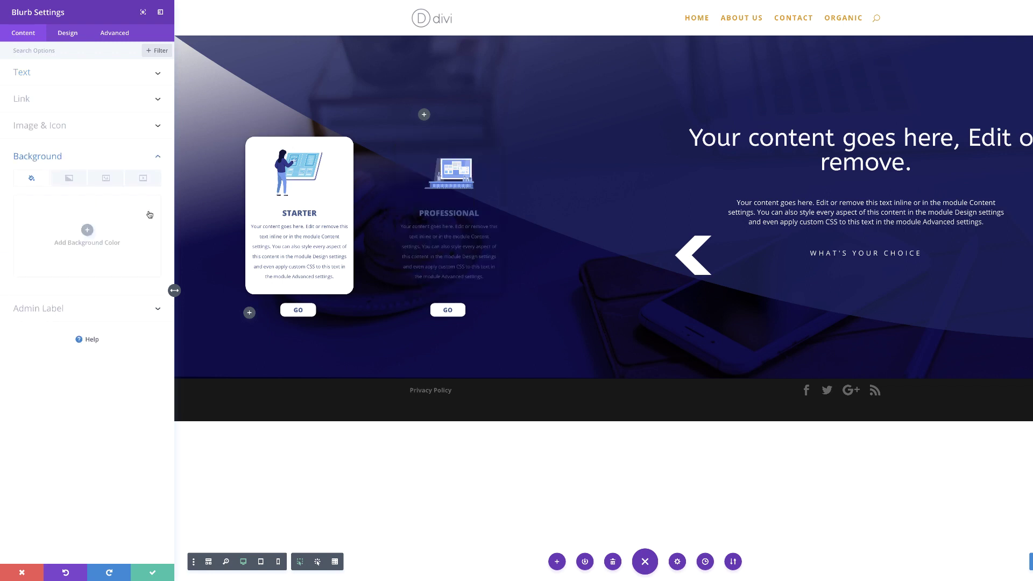
click(70, 180)
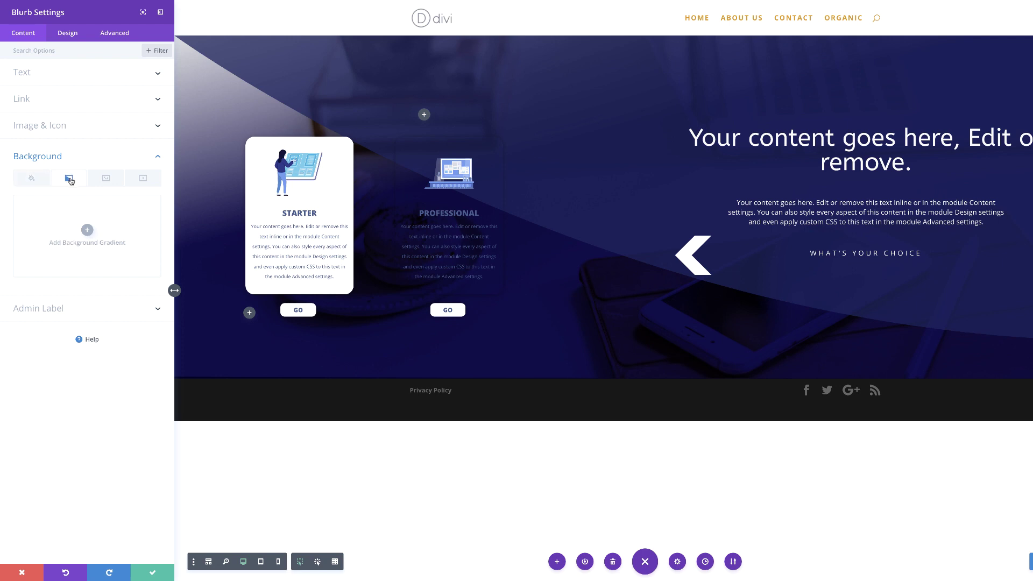
click(87, 230)
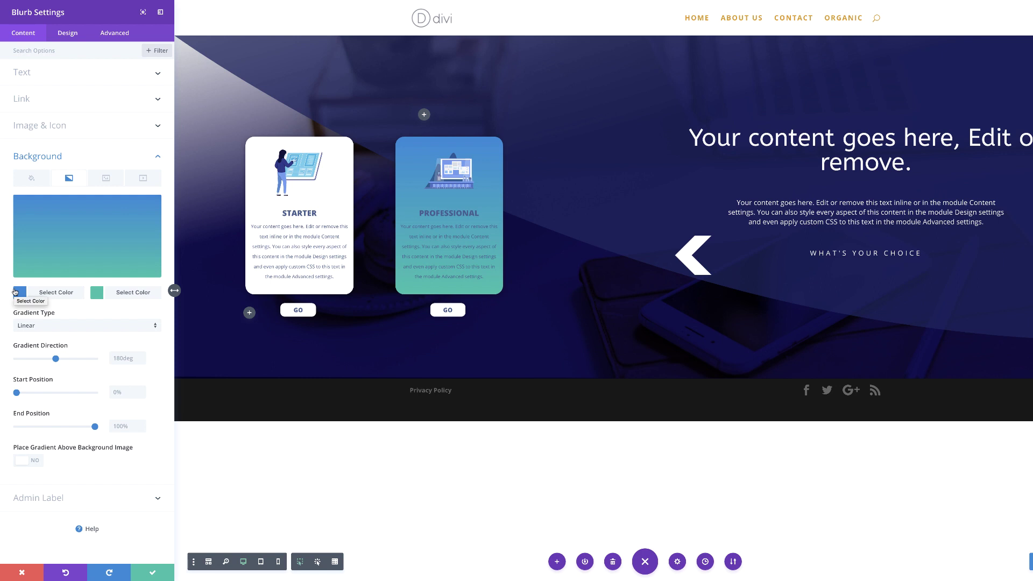
click(20, 293)
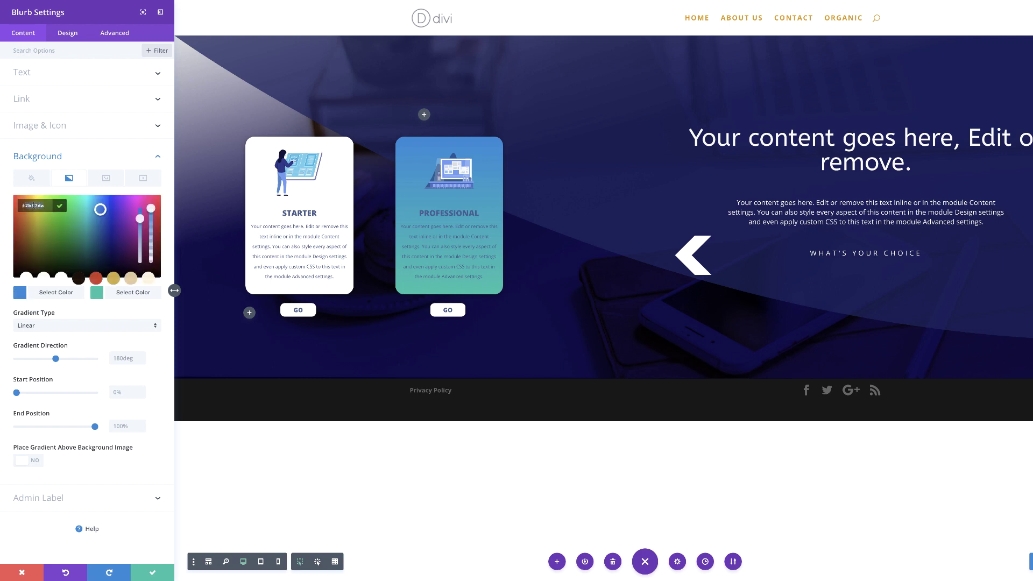
text(#6F9AF1)
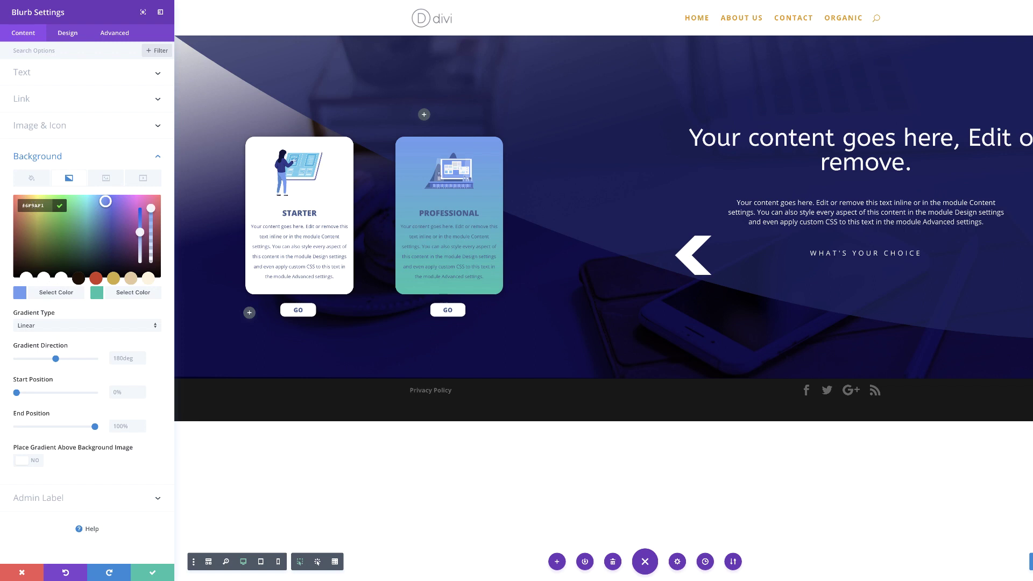
click(98, 293)
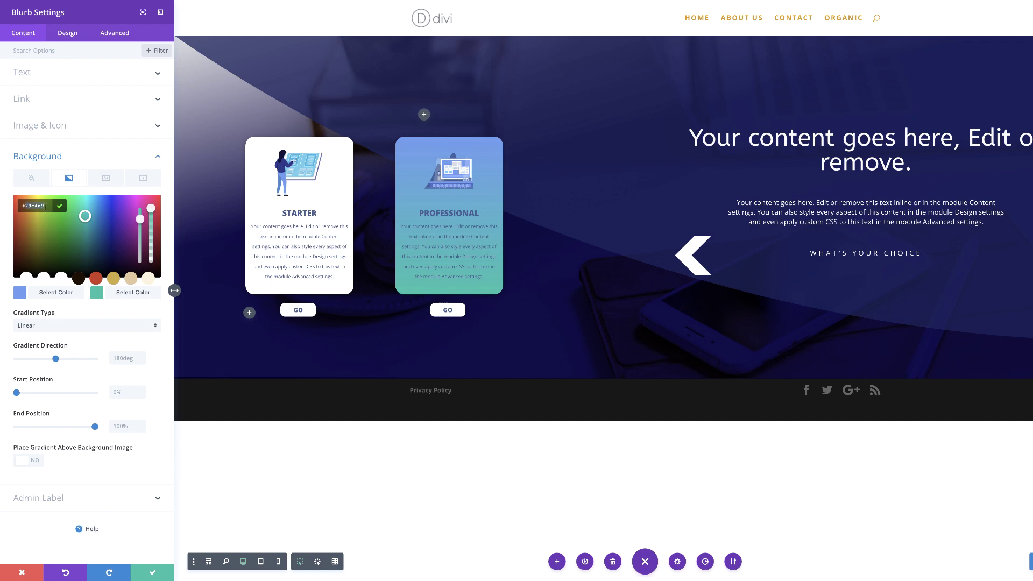
text(#485B90)
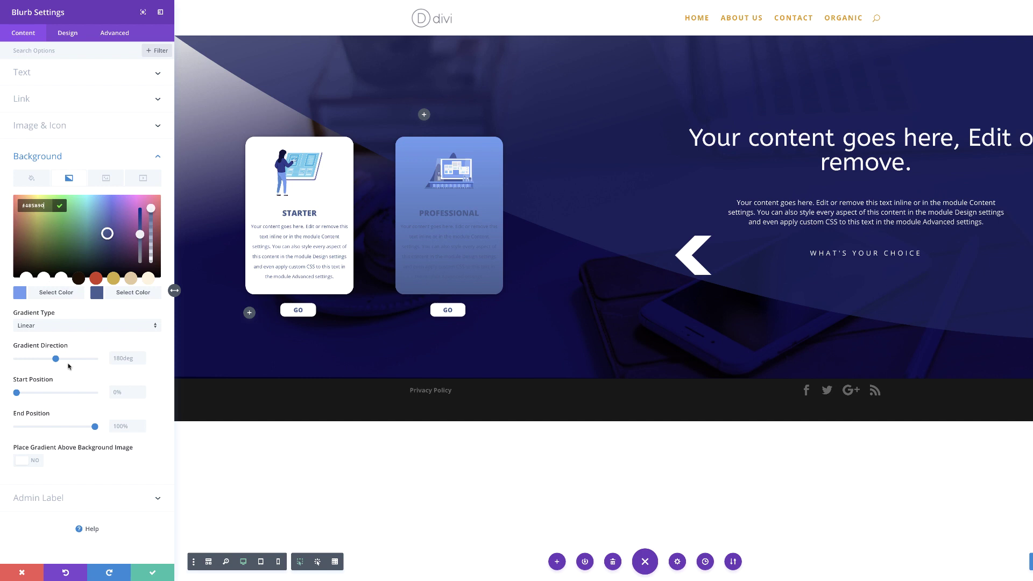
click(114, 358)
text(159)
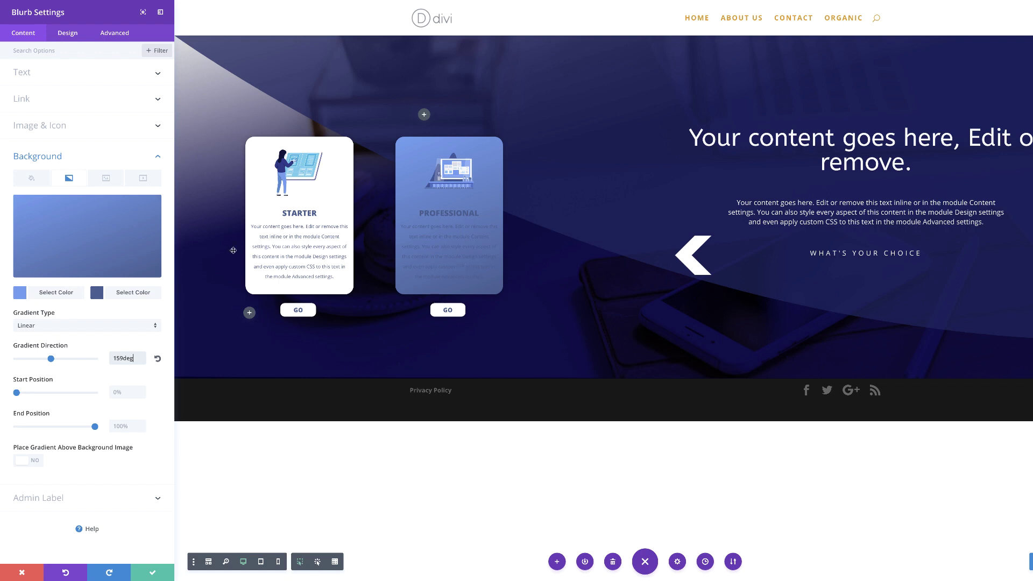
Turn the PROFESSIONAL card's title and body text colour white.
click(68, 33)
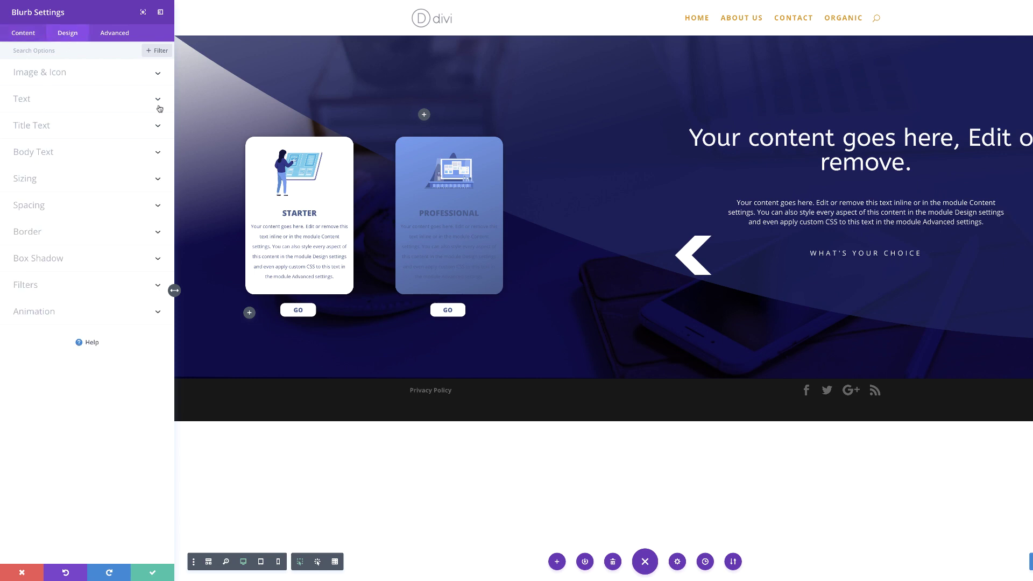
click(48, 129)
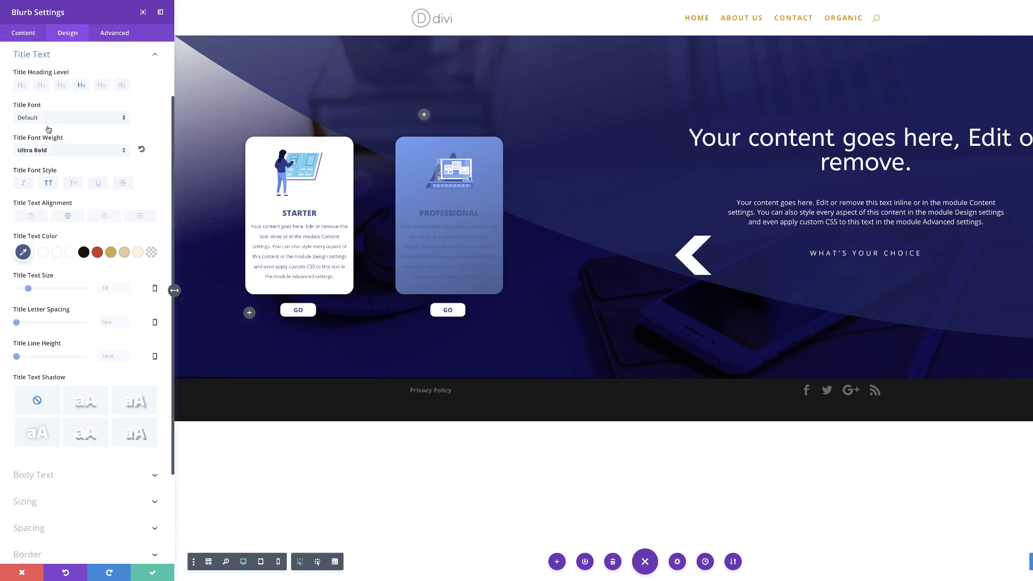
click(24, 250)
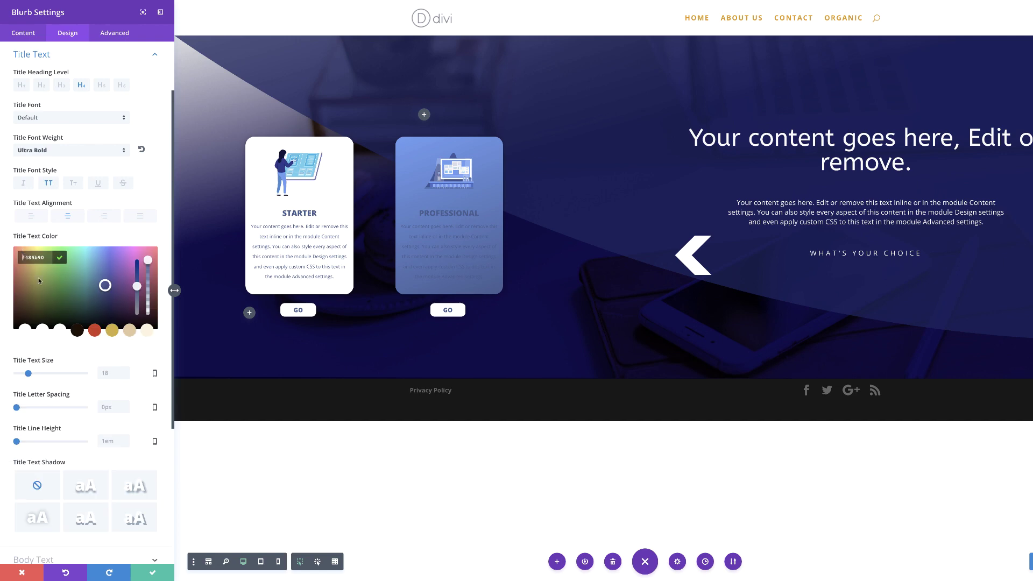
click(63, 332)
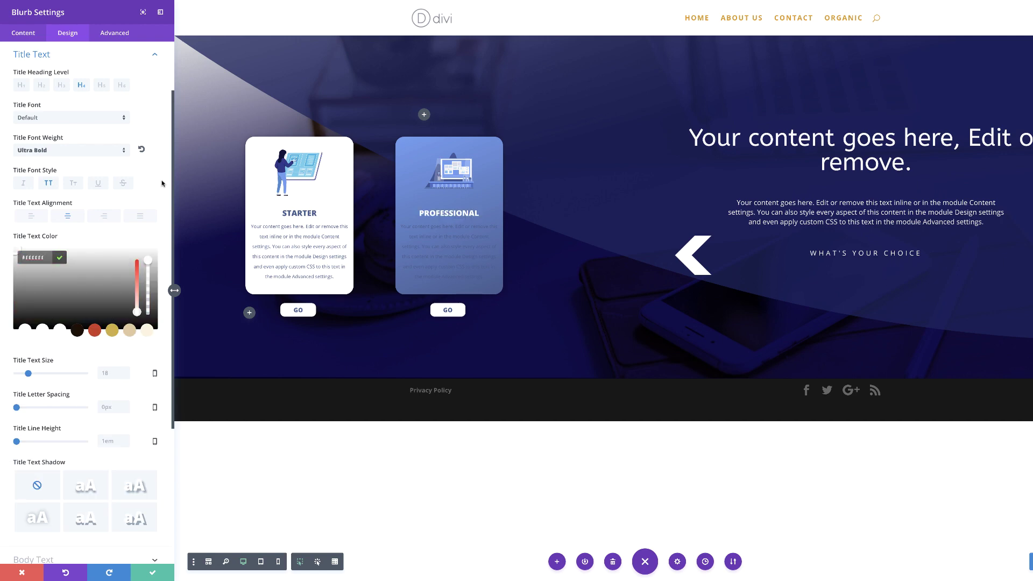
scroll(89, 457, down, 4)
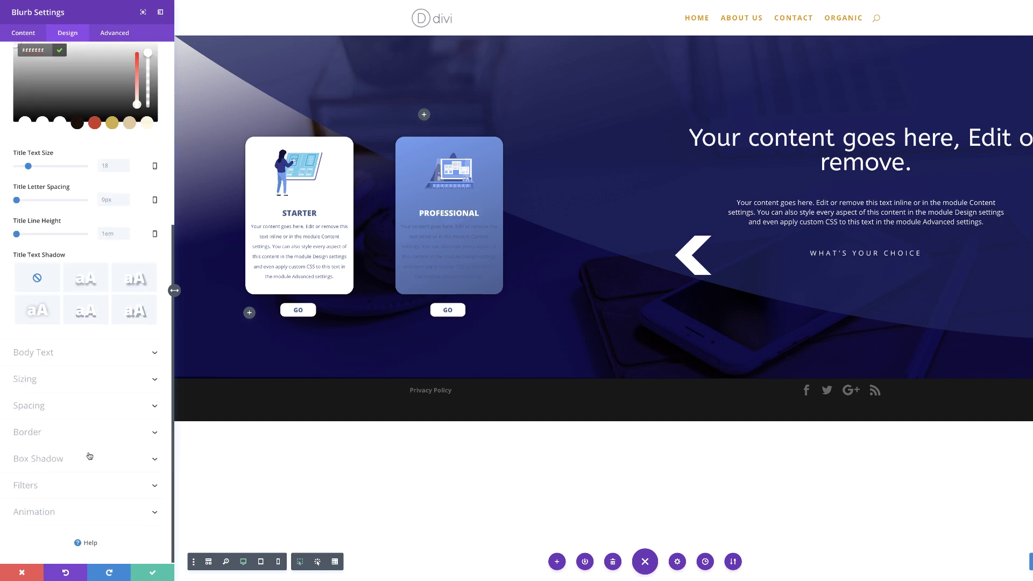
click(45, 353)
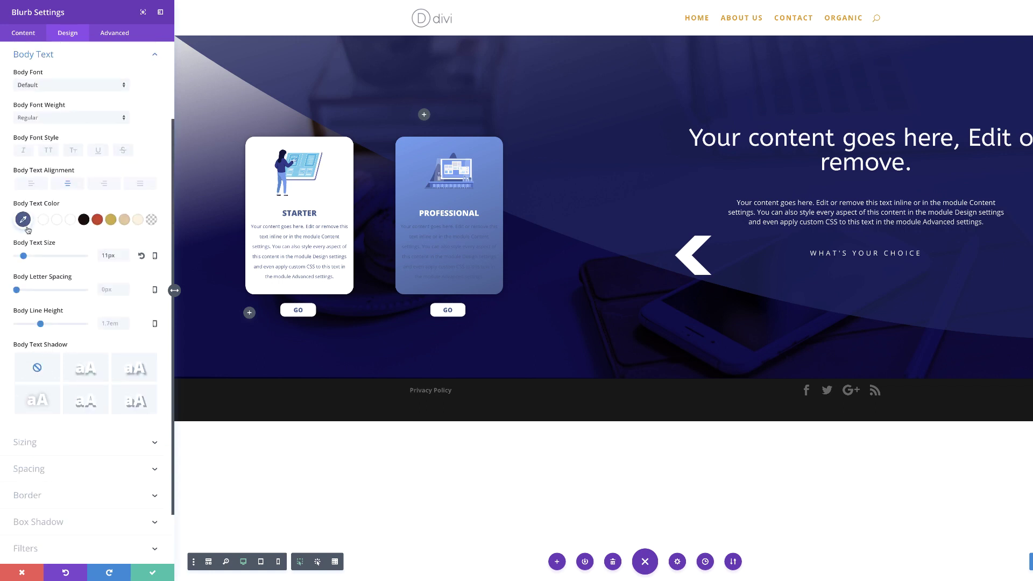
click(70, 220)
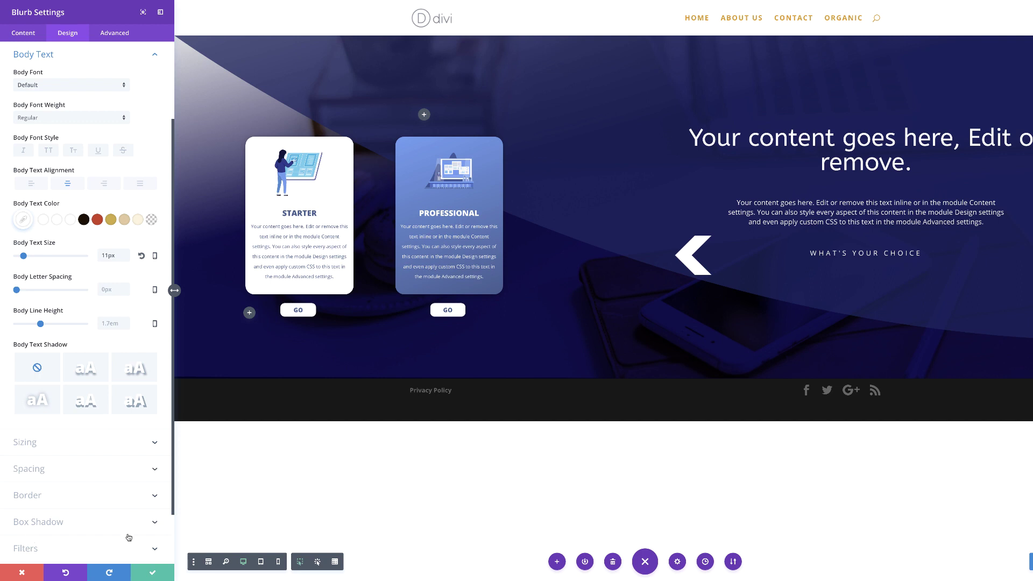
click(49, 471)
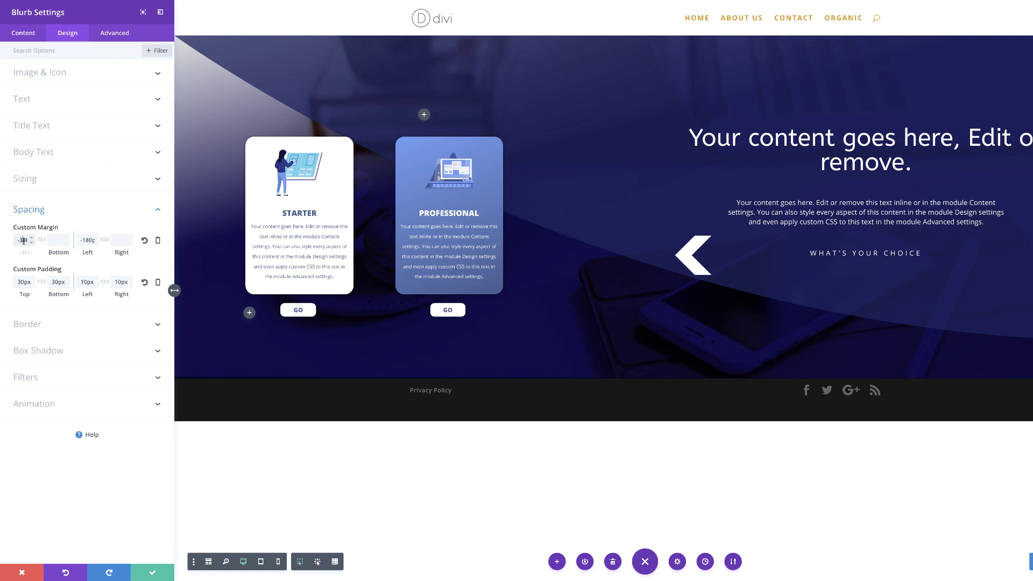
Set the Professional card's desktop margins to -470px top and -260px left.
double_click(23, 240)
text(470p)
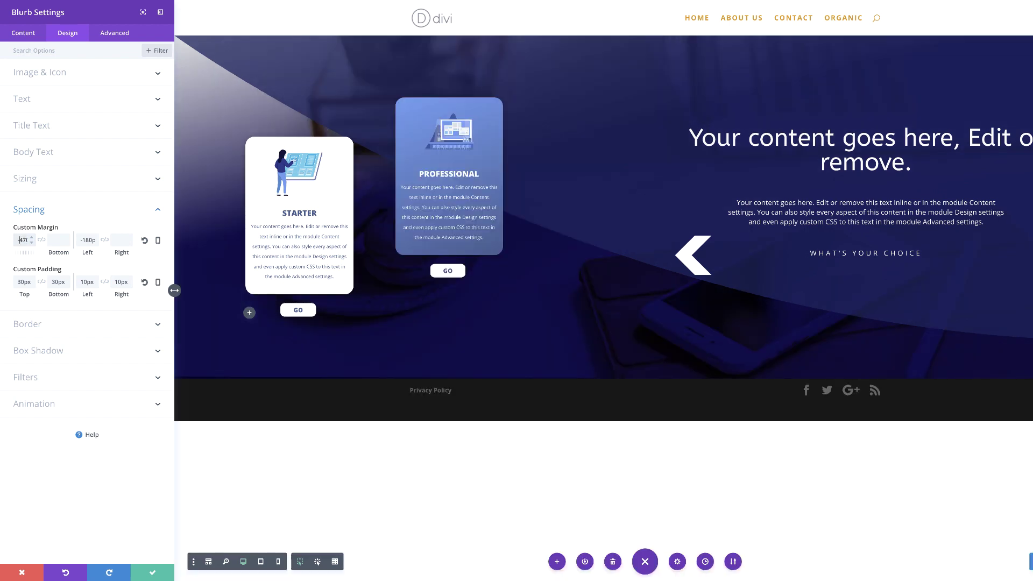
double_click(88, 240)
text(-260px)
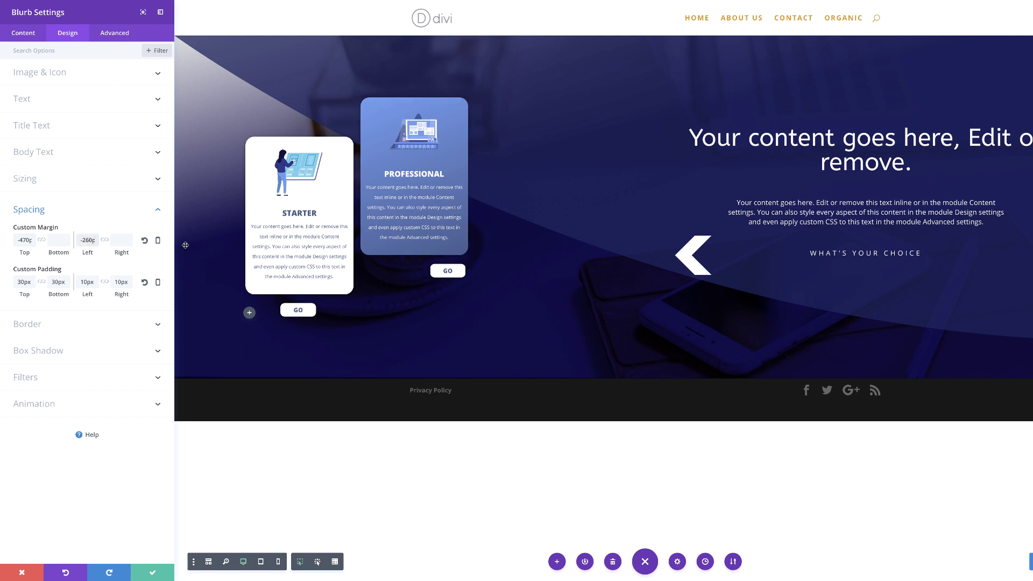
Enable responsive margins and adjust the card's separate tablet and phone top margins.
click(157, 242)
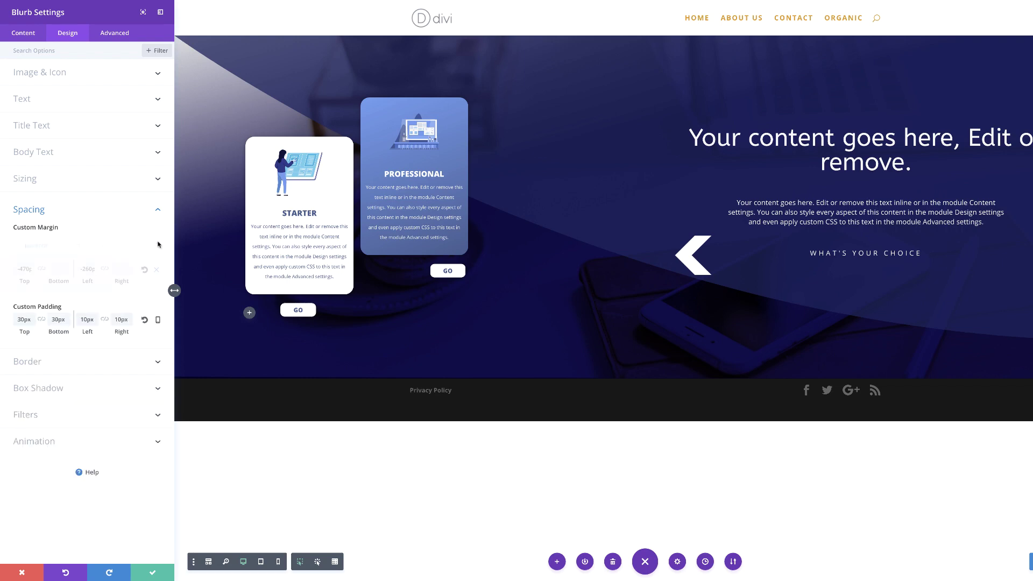
click(71, 247)
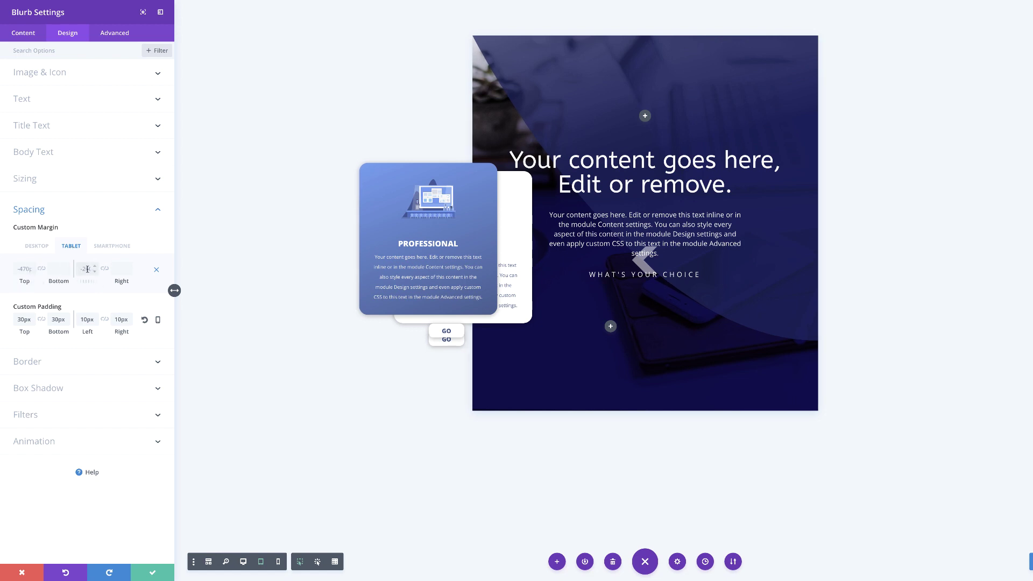
click(114, 247)
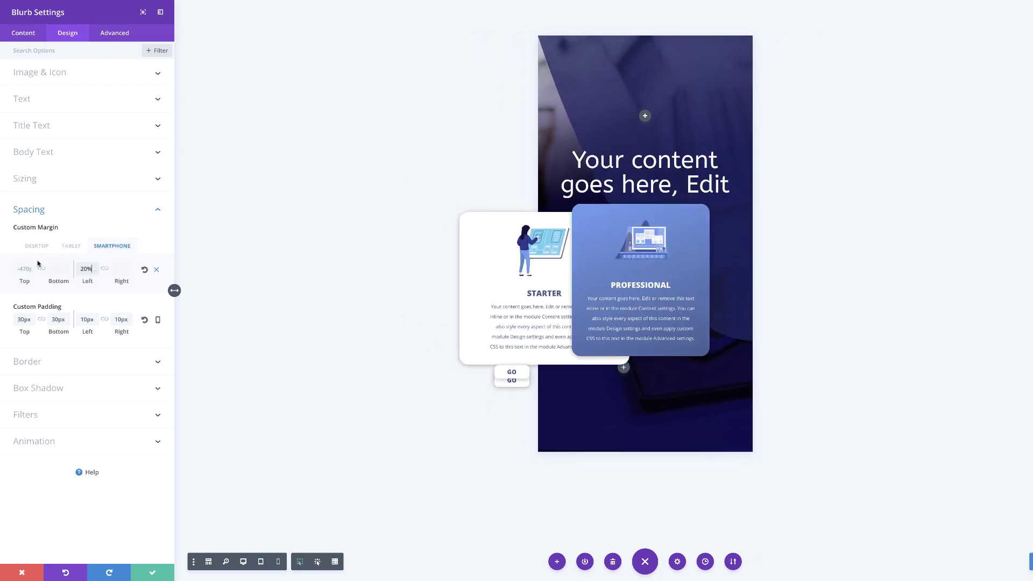
click(22, 269)
click(71, 246)
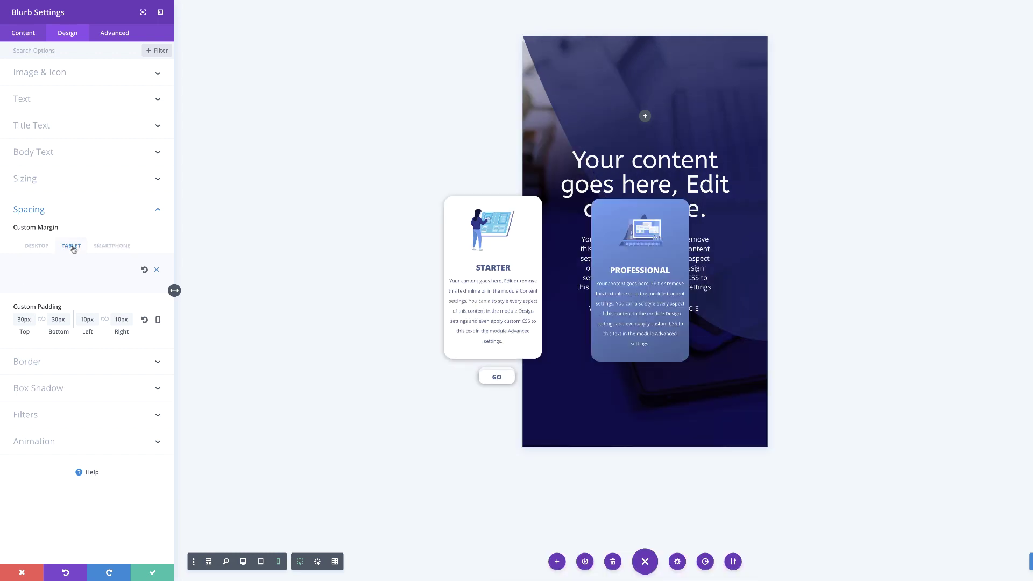
drag(39, 270, 30, 269)
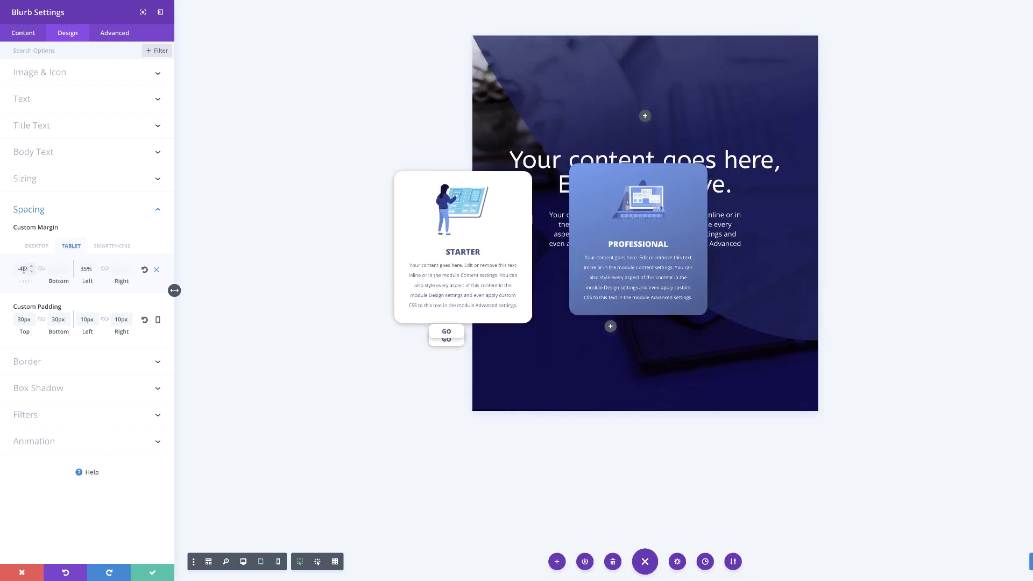
key(BackSpace)
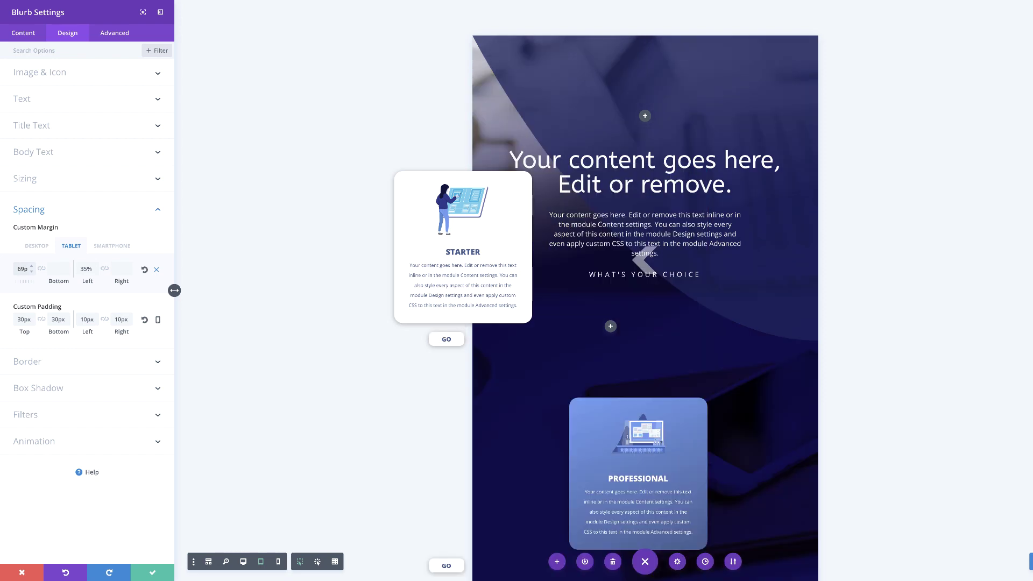
text(-260p)
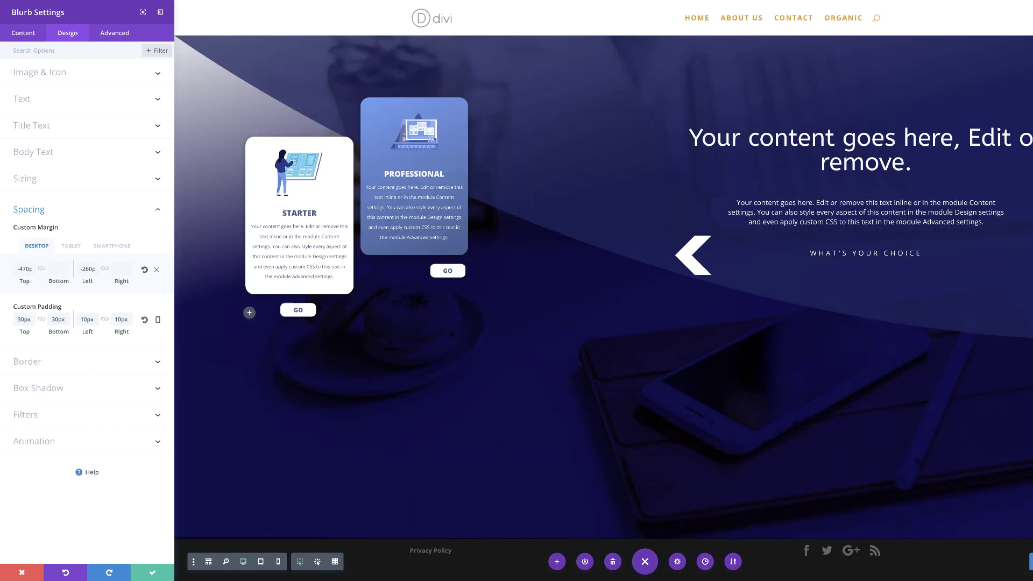
Save the card settings and bring up the Professional GO button's Spacing design options.
click(152, 572)
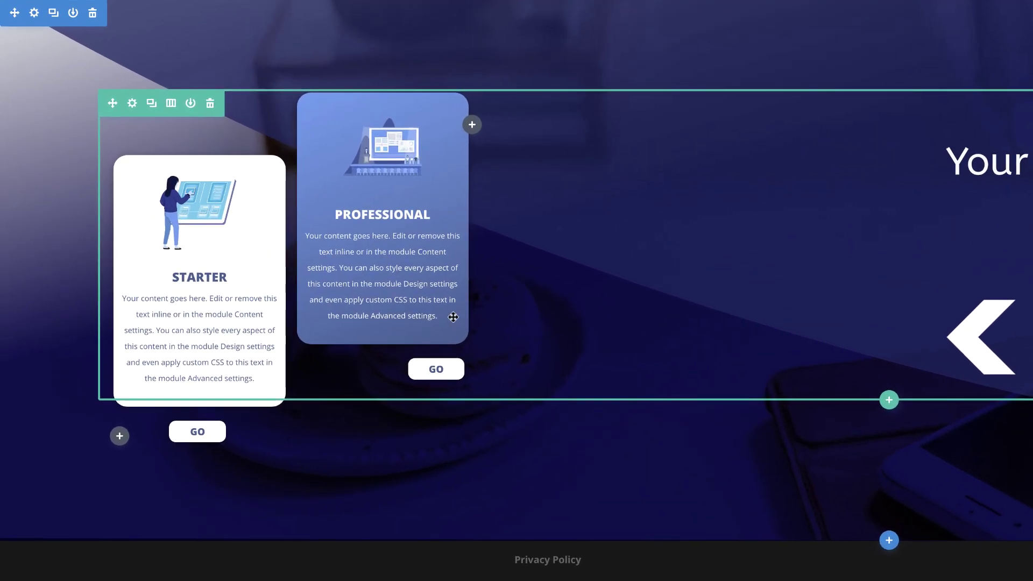
click(542, 372)
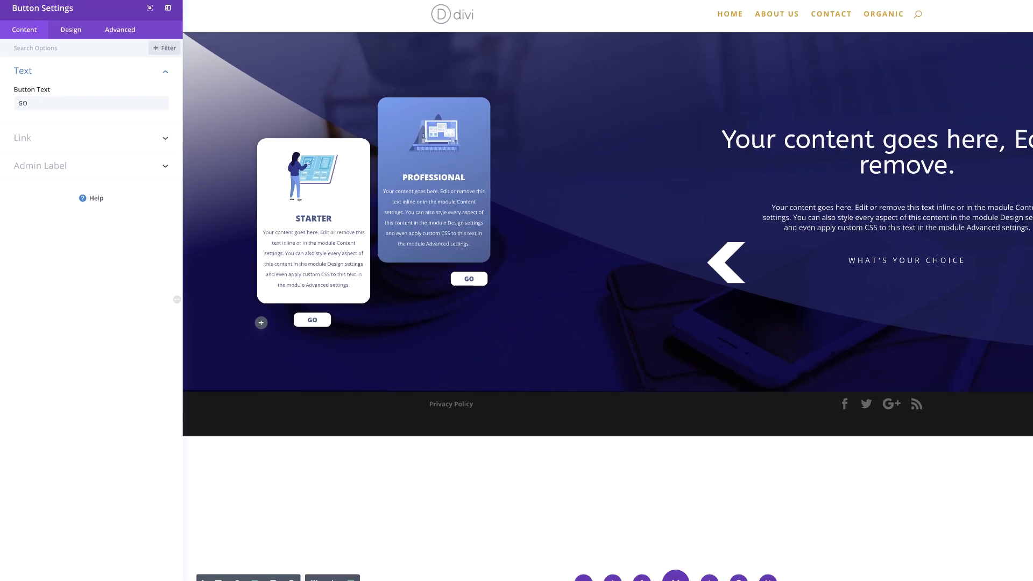
click(71, 30)
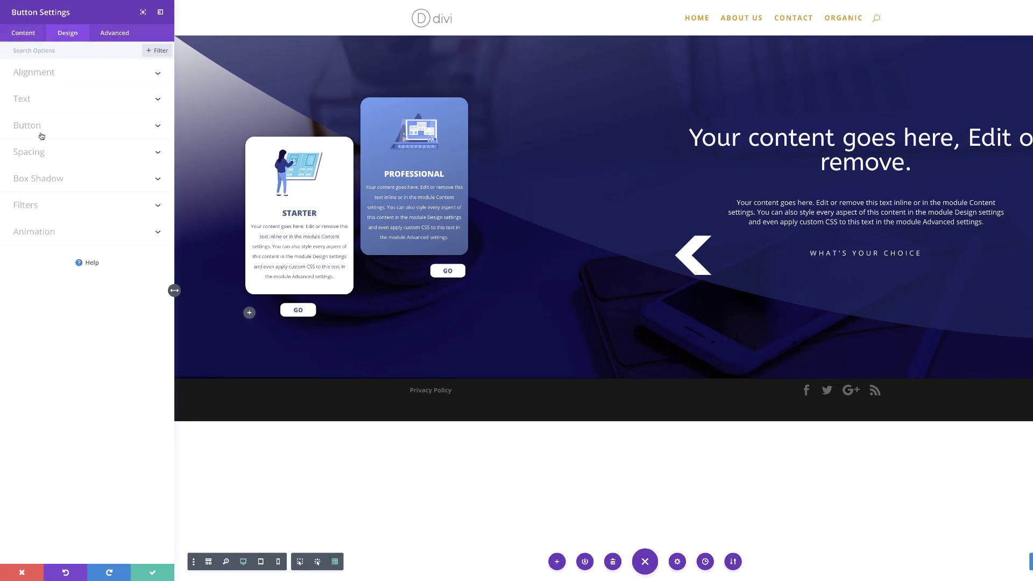
click(38, 130)
scroll(81, 301, down, 5)
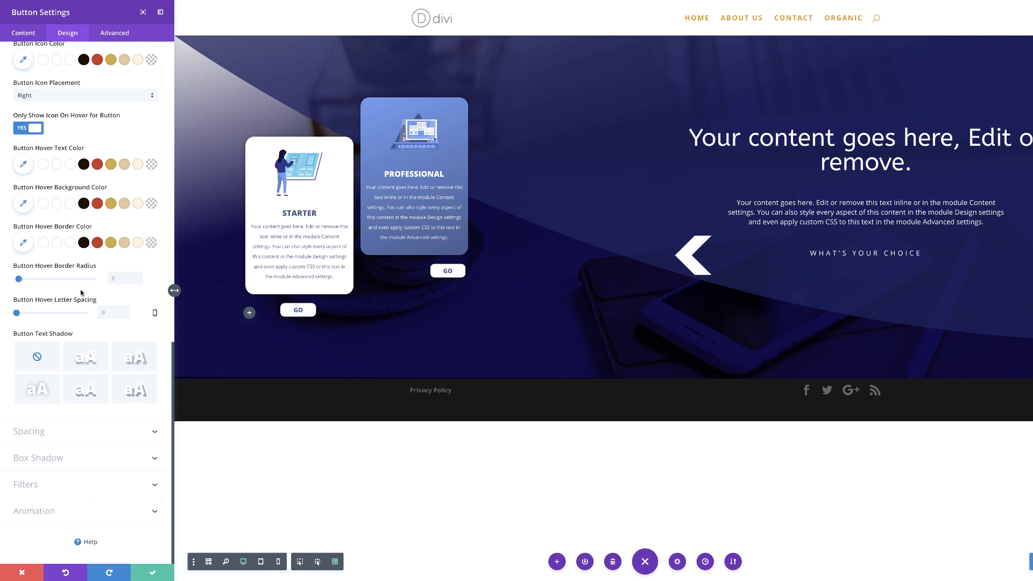
click(34, 433)
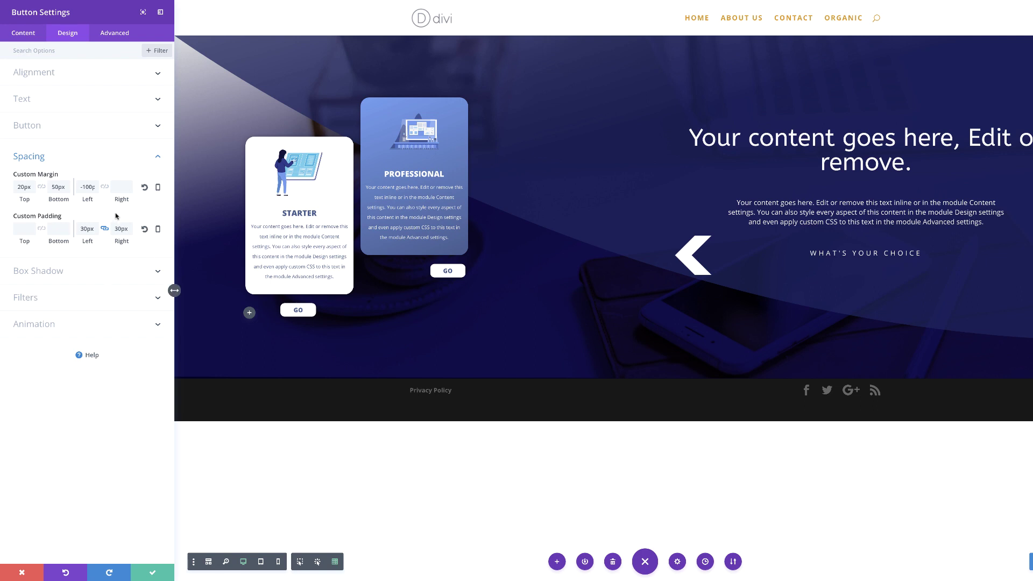
Give the GO button a -180px left margin on desktop and 50% left margin on phones.
double_click(81, 187)
key(BackSpace)
text(-180)
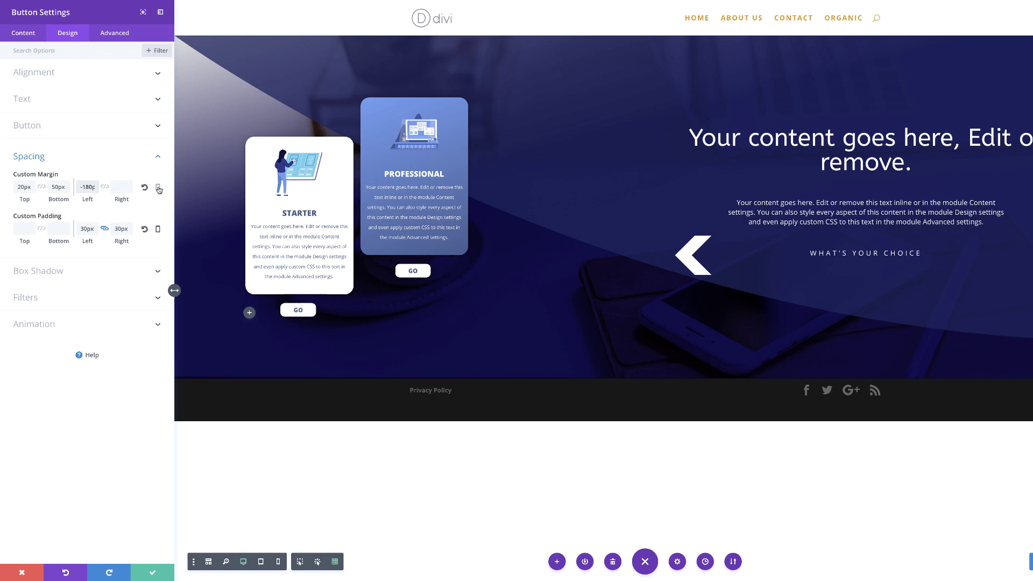
click(159, 188)
click(72, 194)
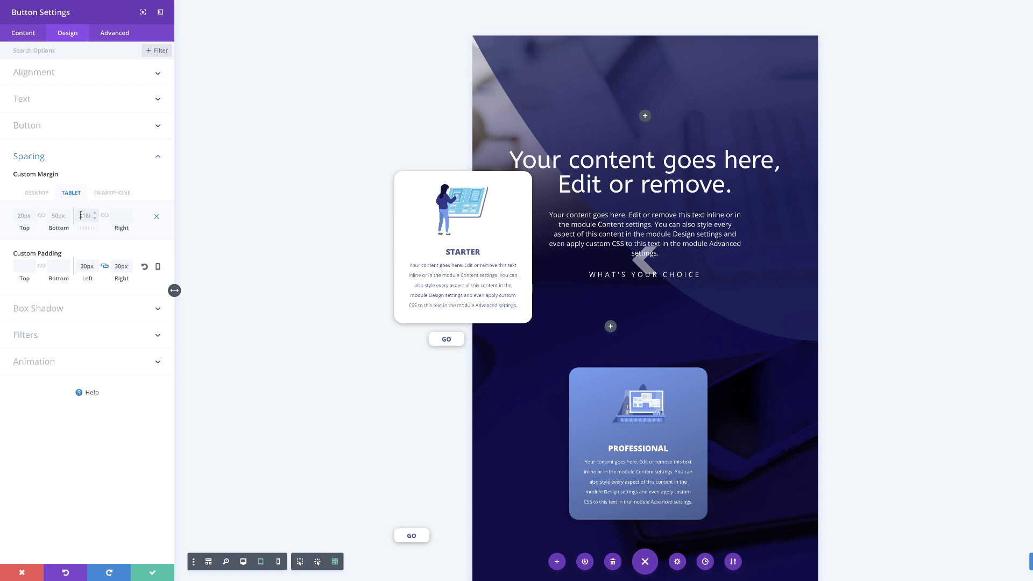
click(111, 193)
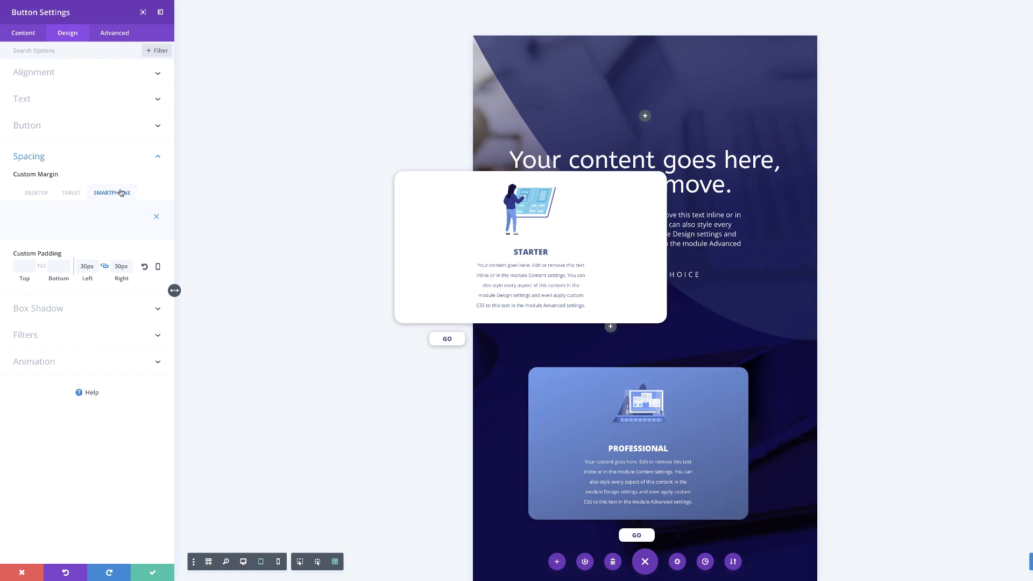
click(84, 216)
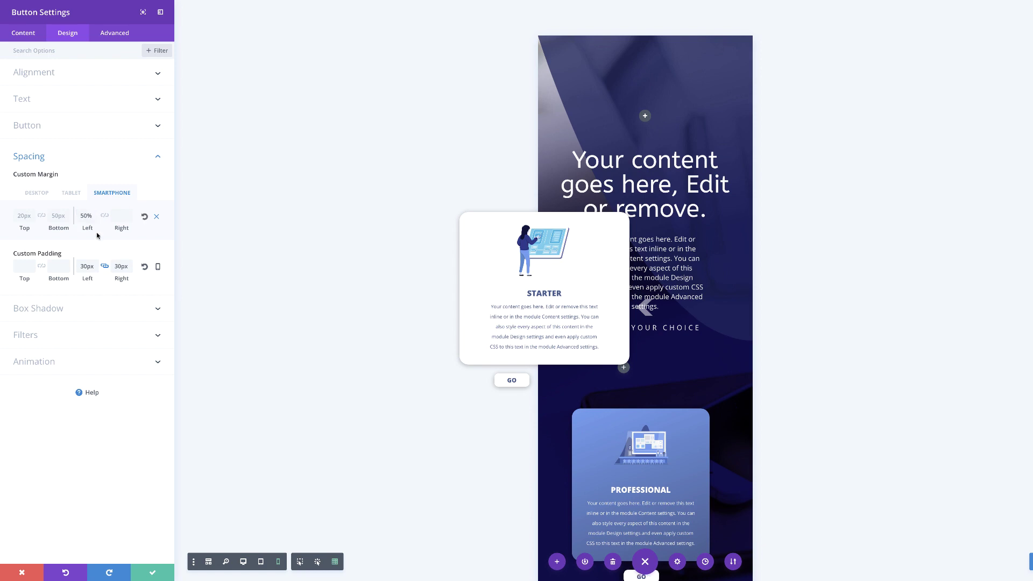
scroll(548, 417, down, 2)
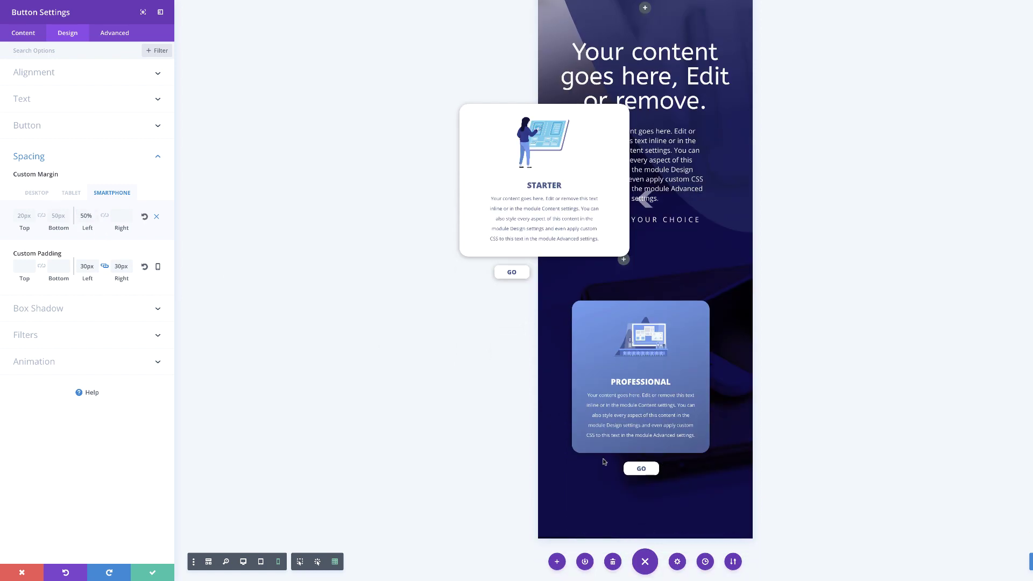
click(38, 194)
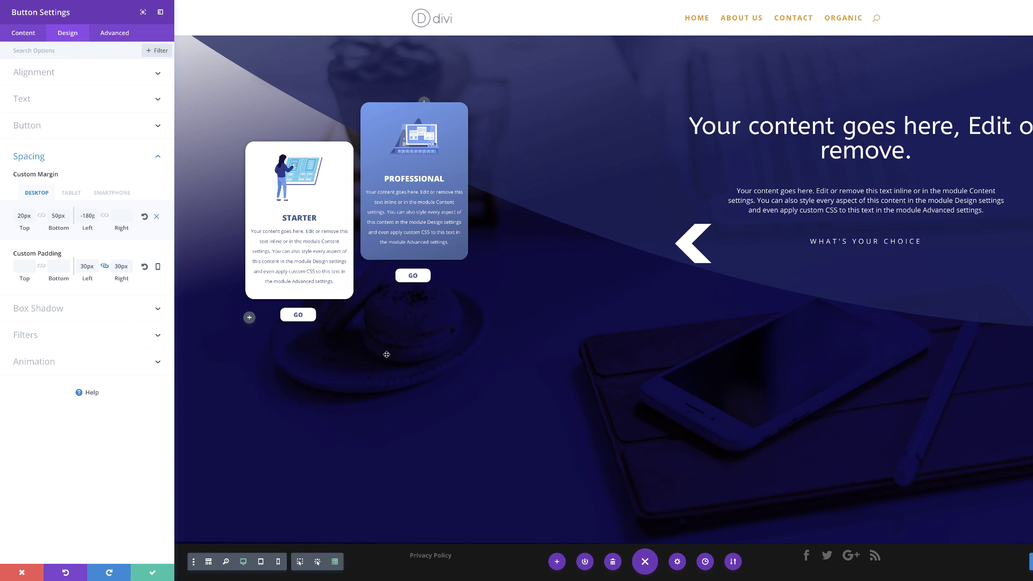
Save the GO button settings and publish the page.
click(151, 571)
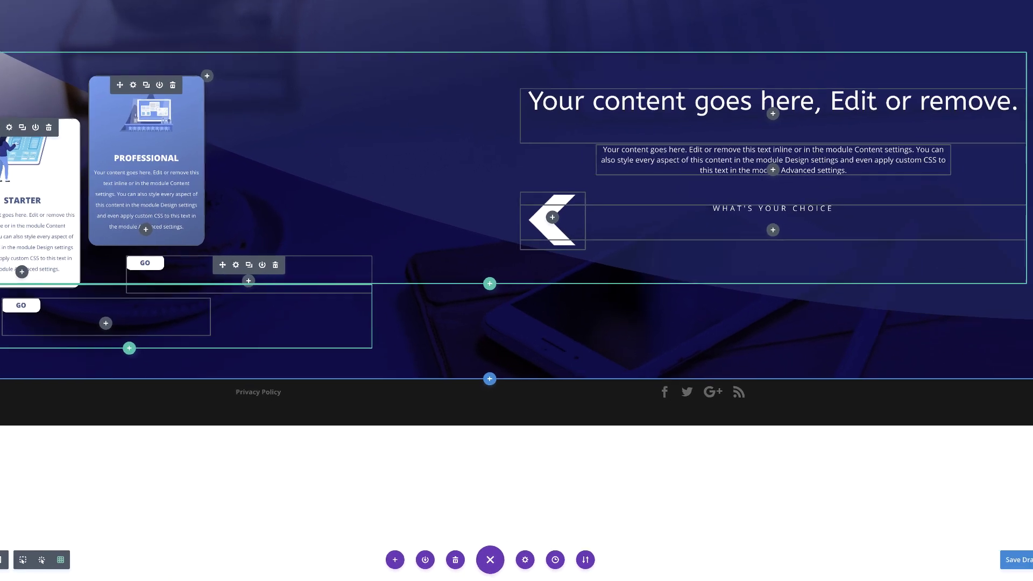
click(995, 559)
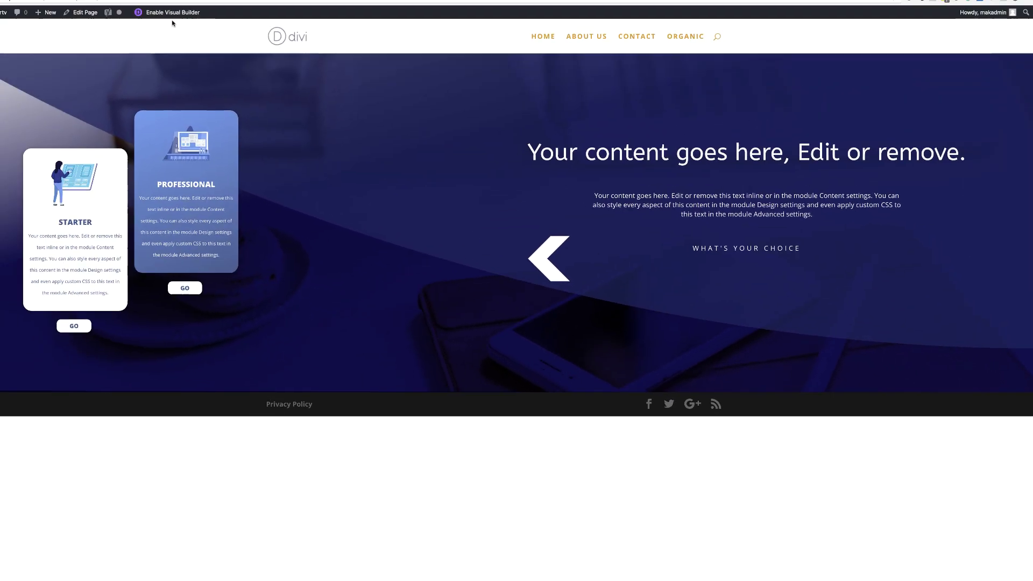